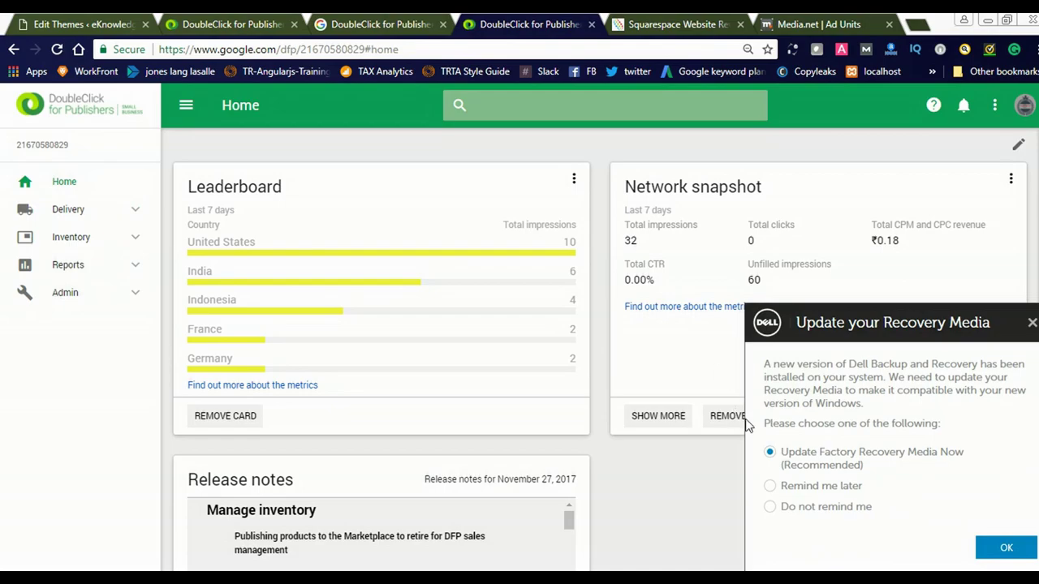
Step: Dismiss the Dell recovery media prompt with the Do not remind me option
left_click(770, 508)
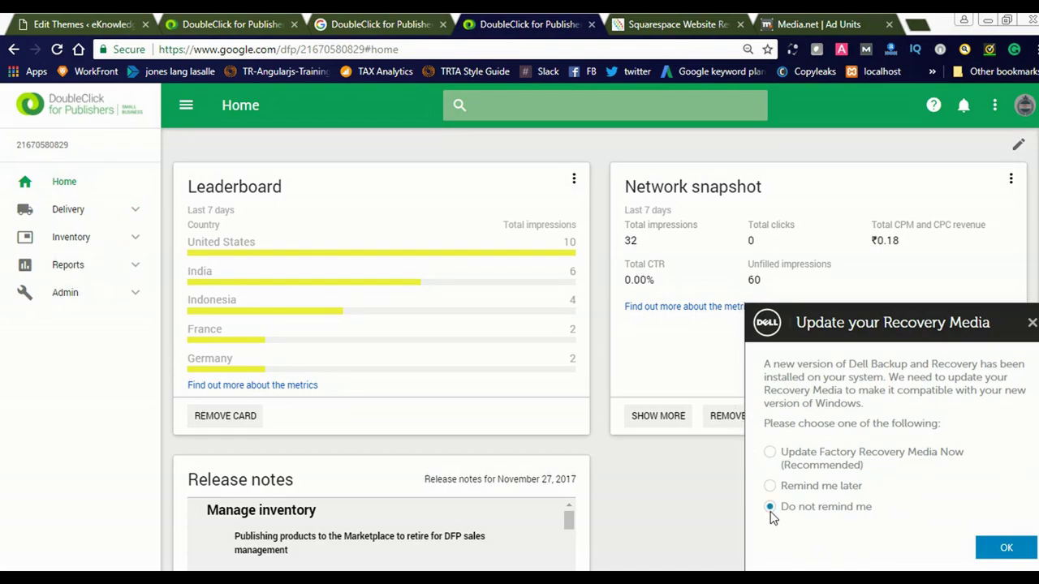
left_click(1007, 549)
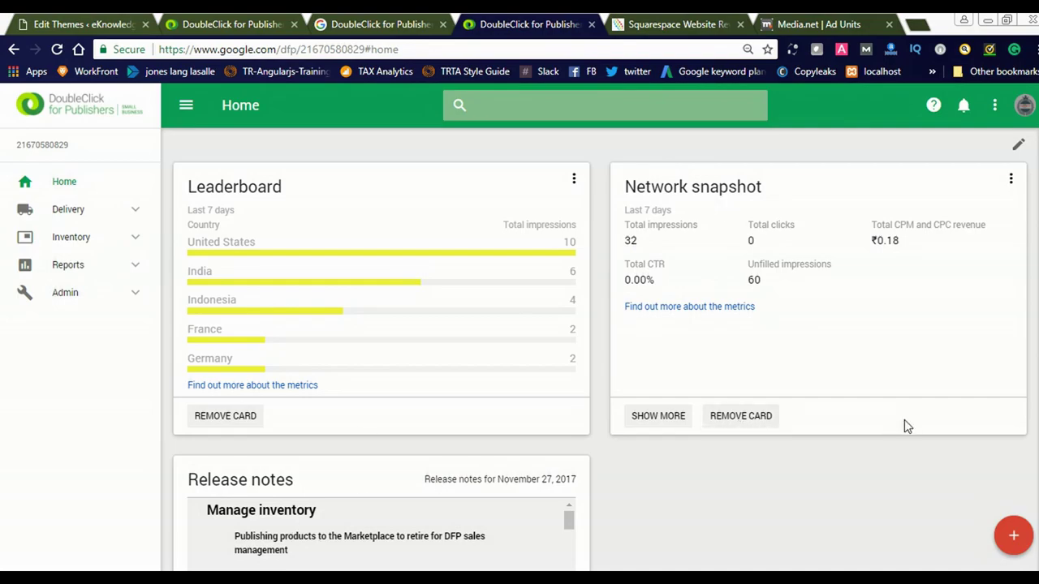
Step: Add the Tutorial card to the home dashboard and pause its video
left_click(1014, 538)
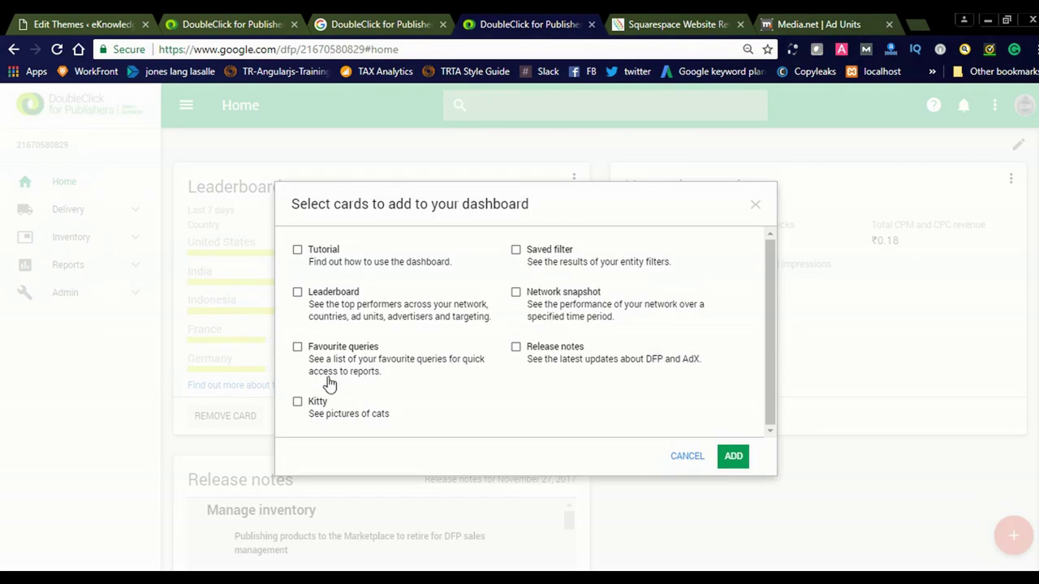
left_click(297, 251)
left_click(733, 456)
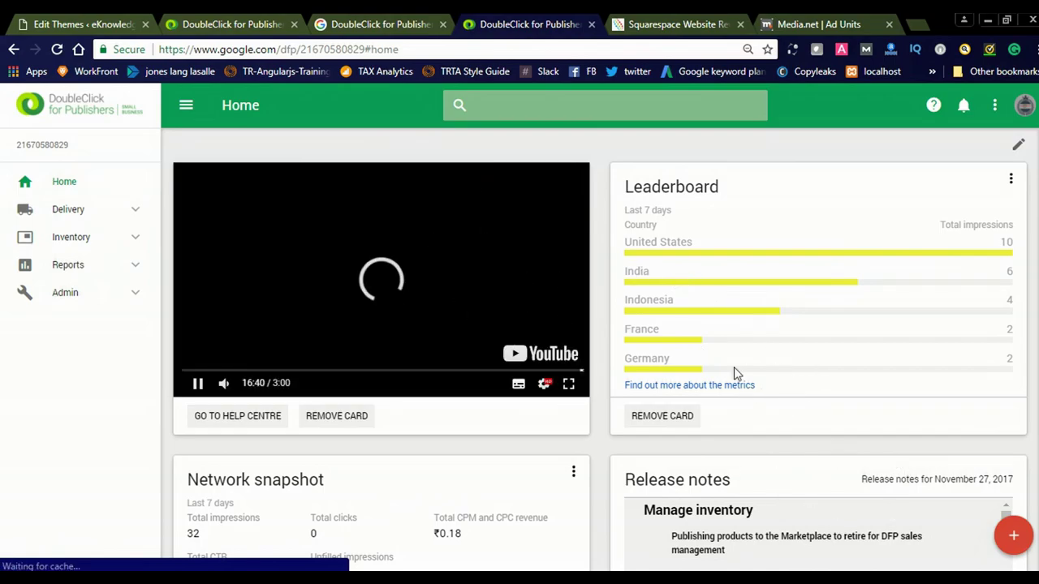
left_click(199, 384)
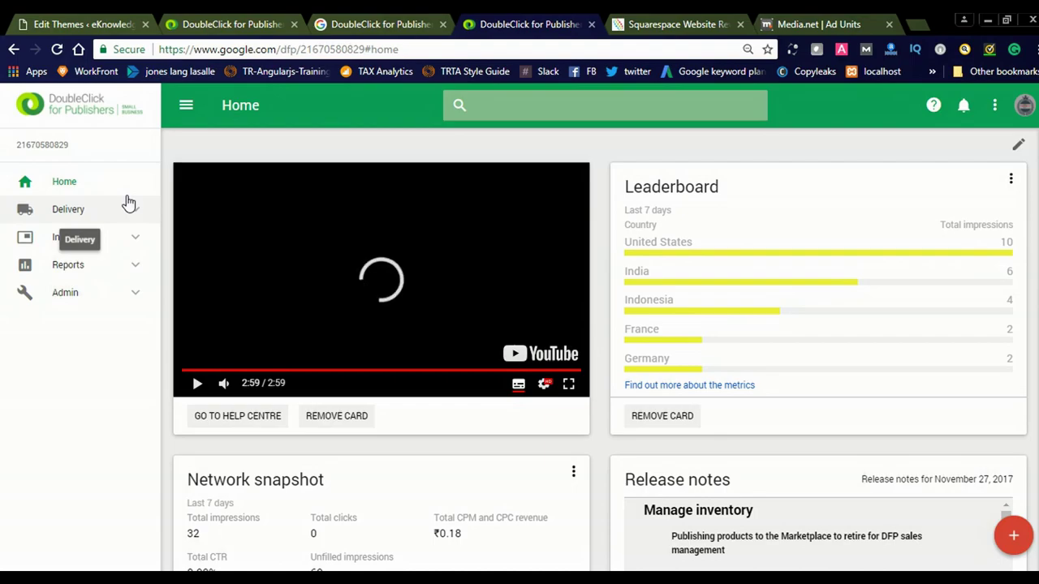
Step: Start a new ad unit at the current level in the Ad units inventory
left_click(127, 241)
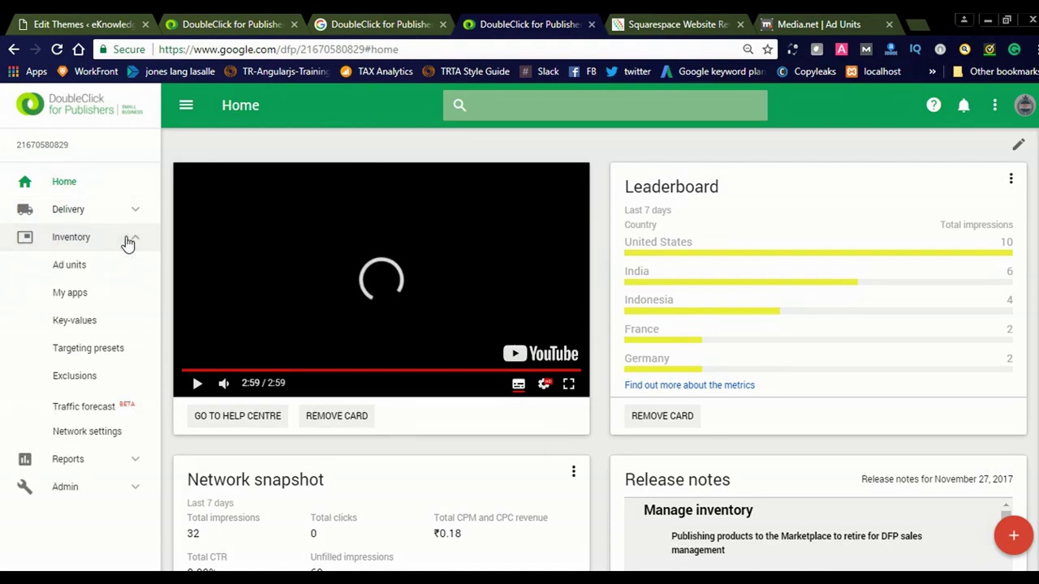
left_click(73, 275)
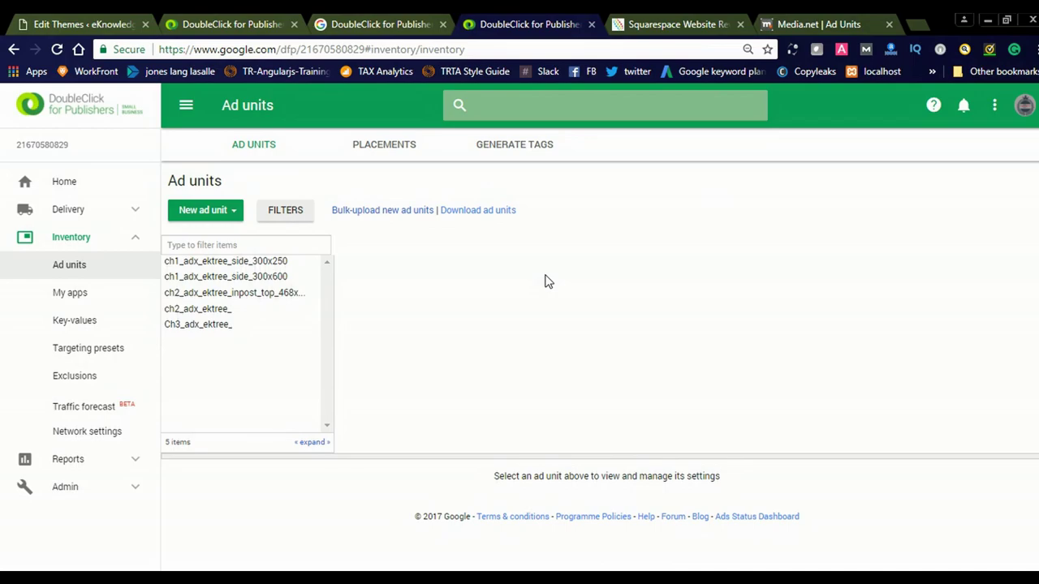
left_click(234, 211)
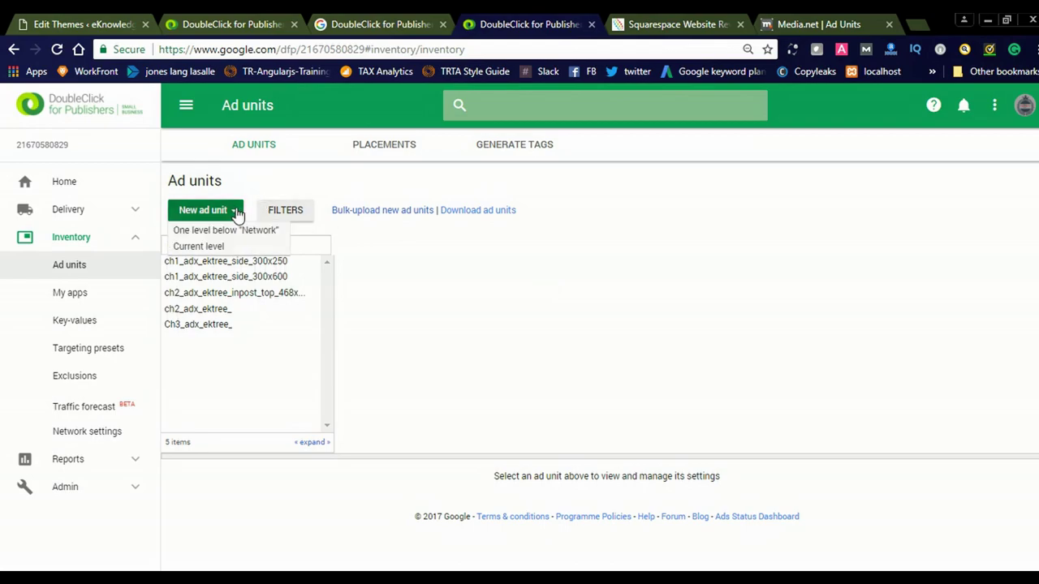
left_click(211, 247)
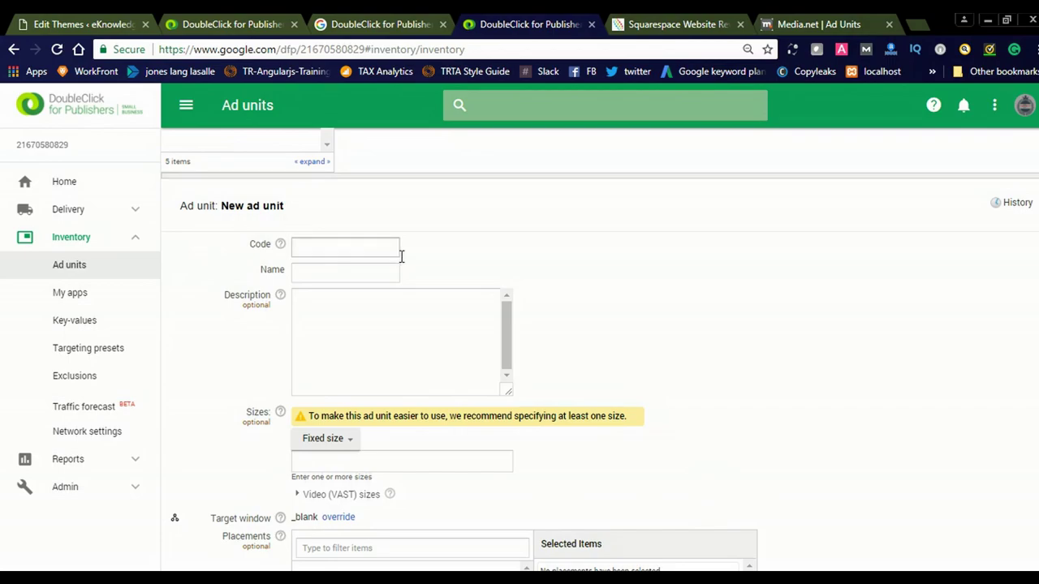
Step: Set both the code and the name of the new ad unit to Md1_adx_ektree_sidebar_down_300x250
left_click(315, 249)
type("Md1")
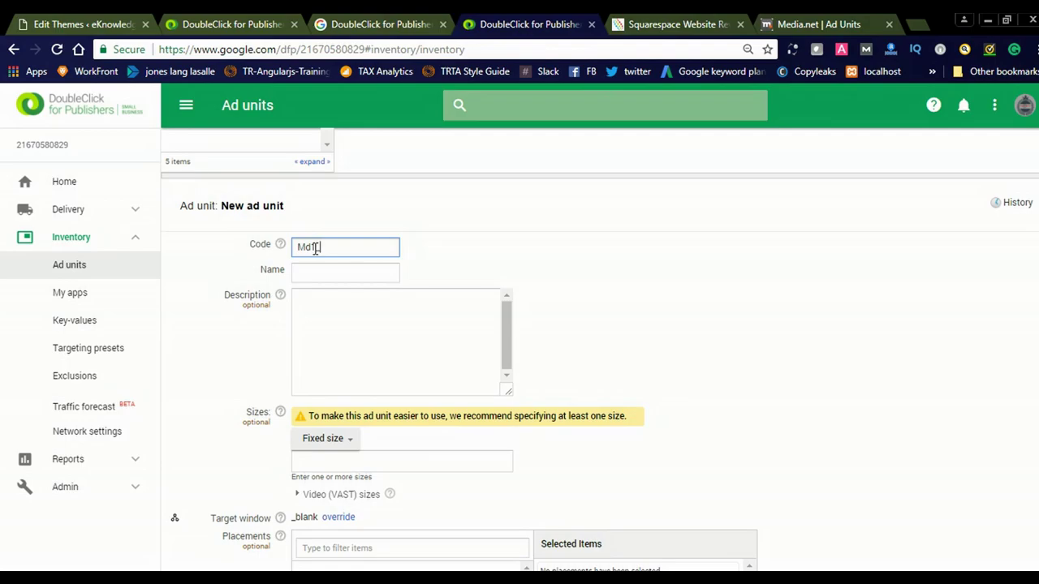
type("_adx_ektree_sidebar_")
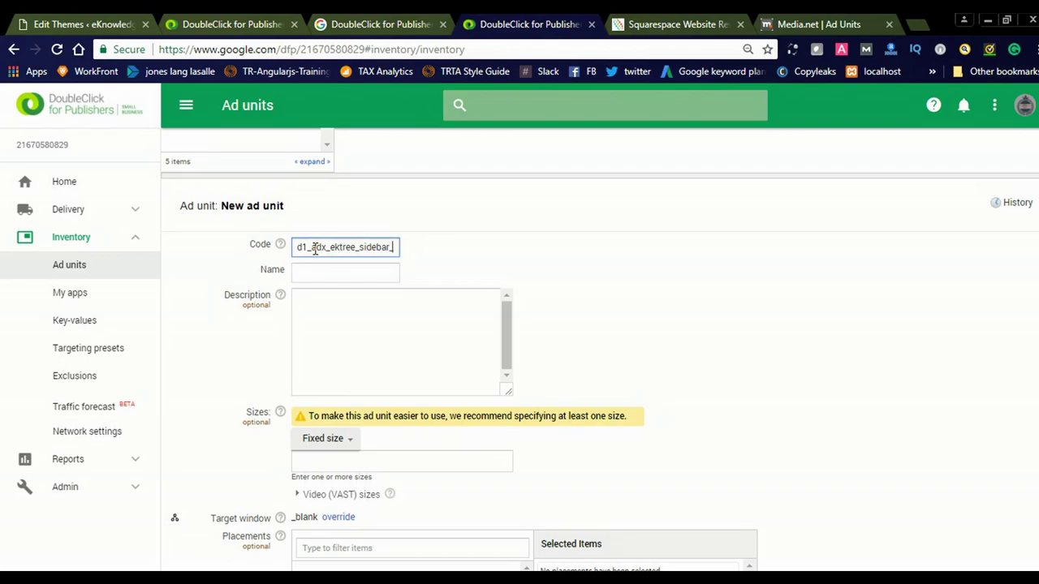
type("down_300x250")
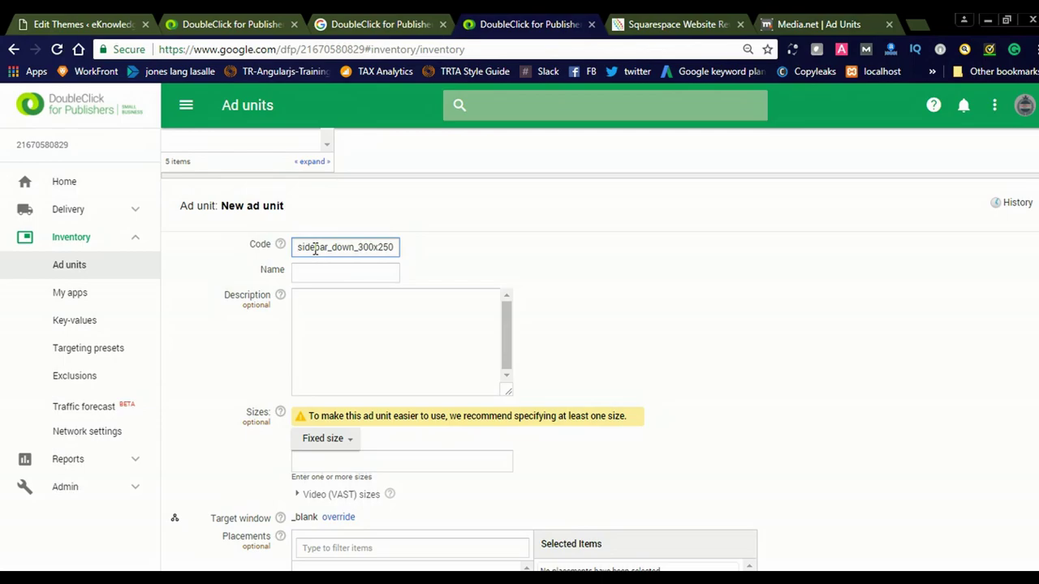
key("ctrl+a")
key("ctrl+c")
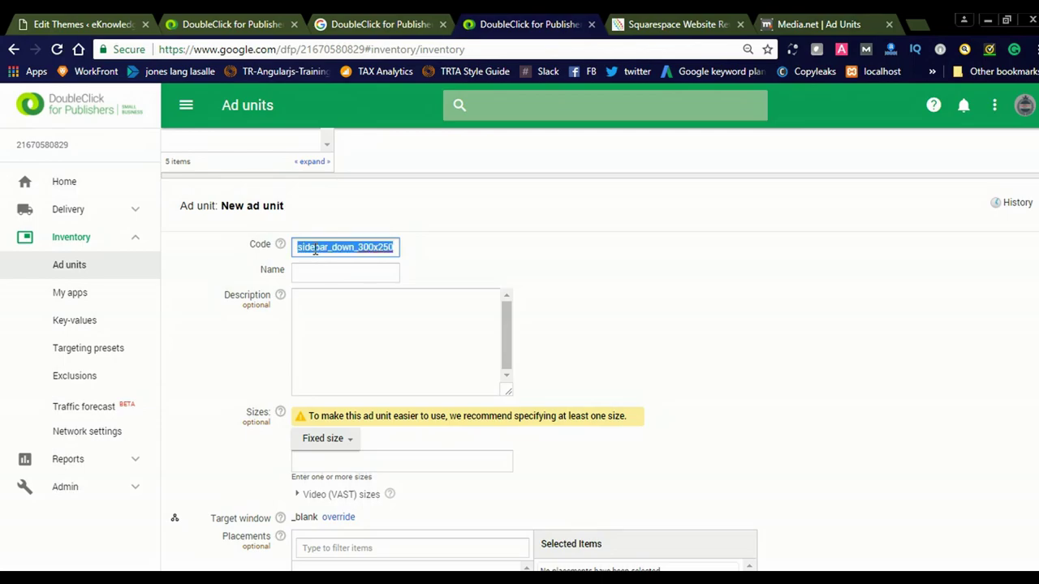
left_click(318, 273)
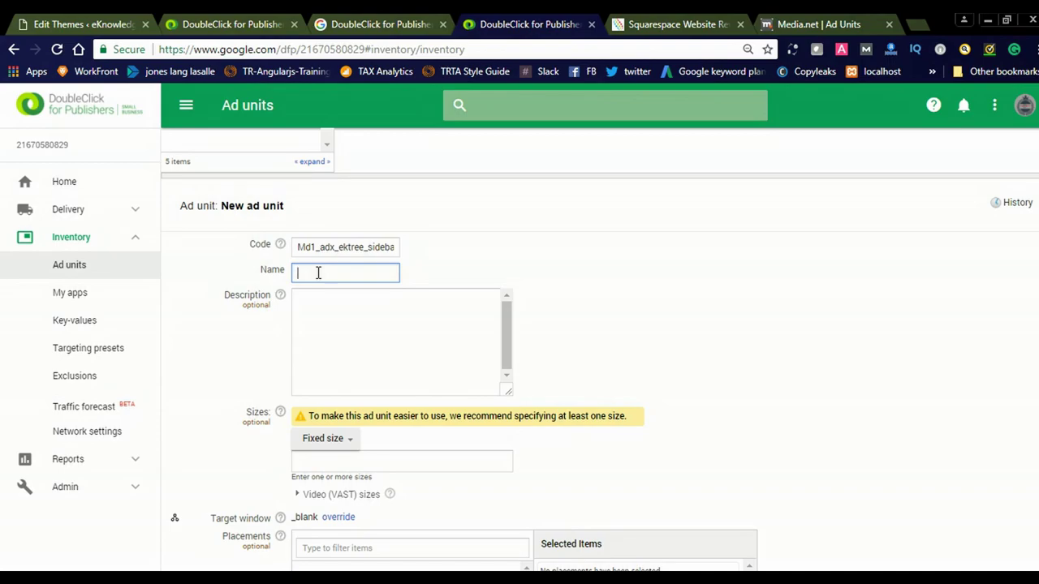
key("ctrl+v")
Step: Enter the ad unit description "Md1_adx_ektree_sidebar_down_300x250(media.net ads for eknowledgetree.com sidebar ad slot 300x250)"
left_click(346, 311)
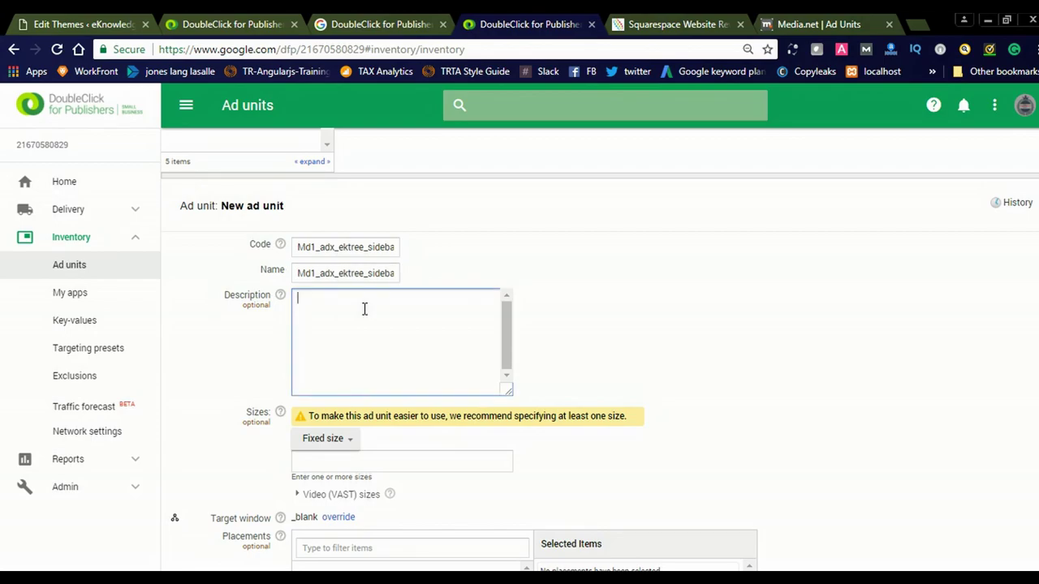
type("Md1_adx_ektree_sidebar_down_300x250")
type("(media.net ads")
type("for e")
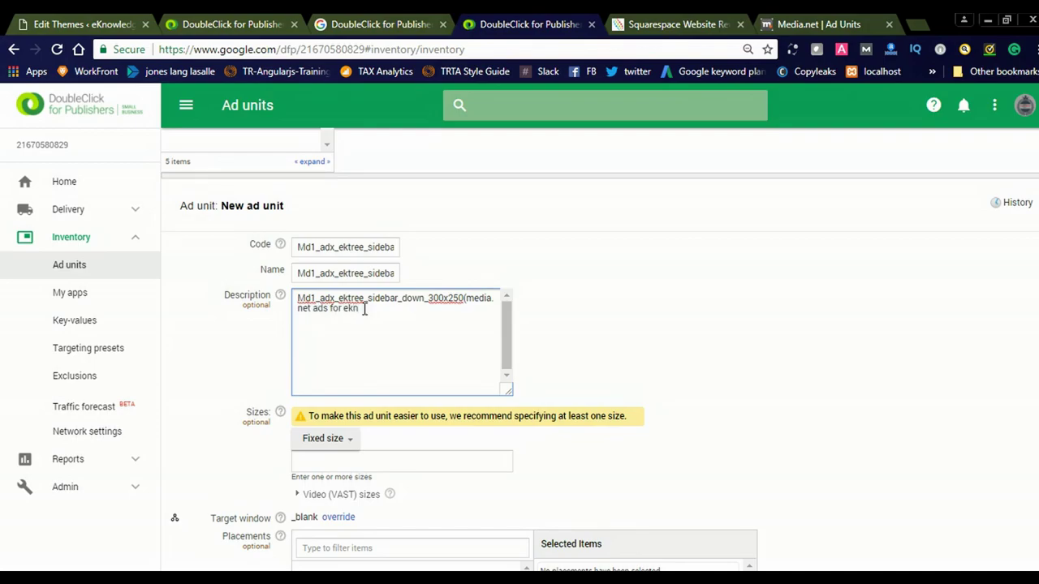
type("knowledgetree.com sidebar ad ")
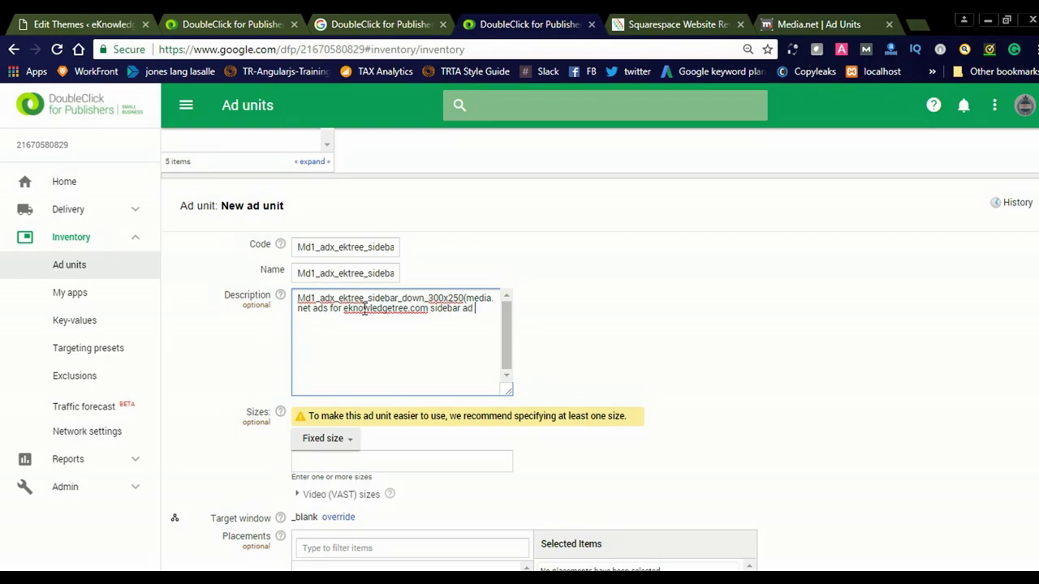
type("slot 300x250)")
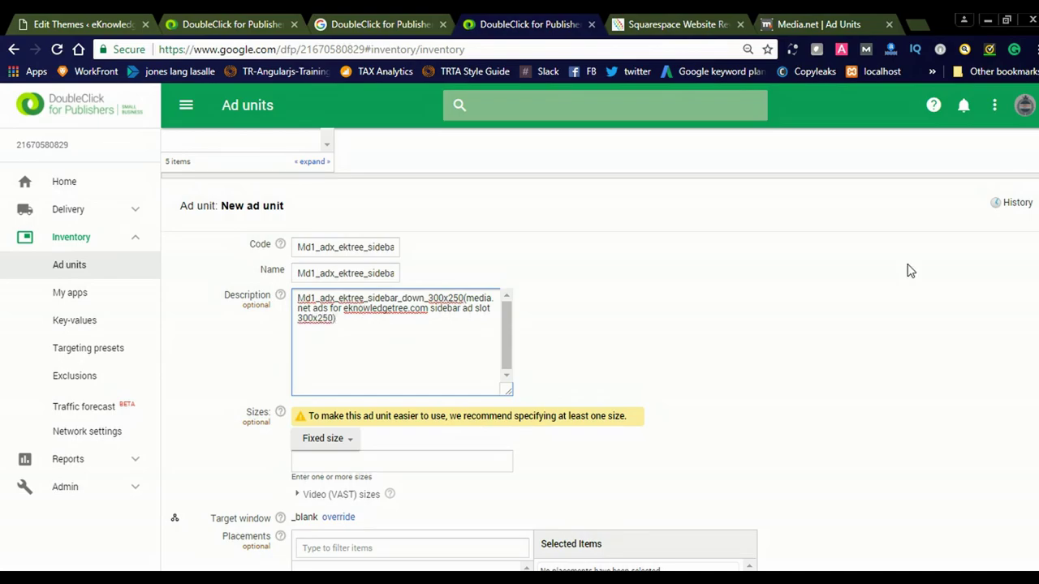
Step: Assign the fixed size 300x250 (Medium Rectangle) to the ad unit
scroll(568, 349, "down", 3)
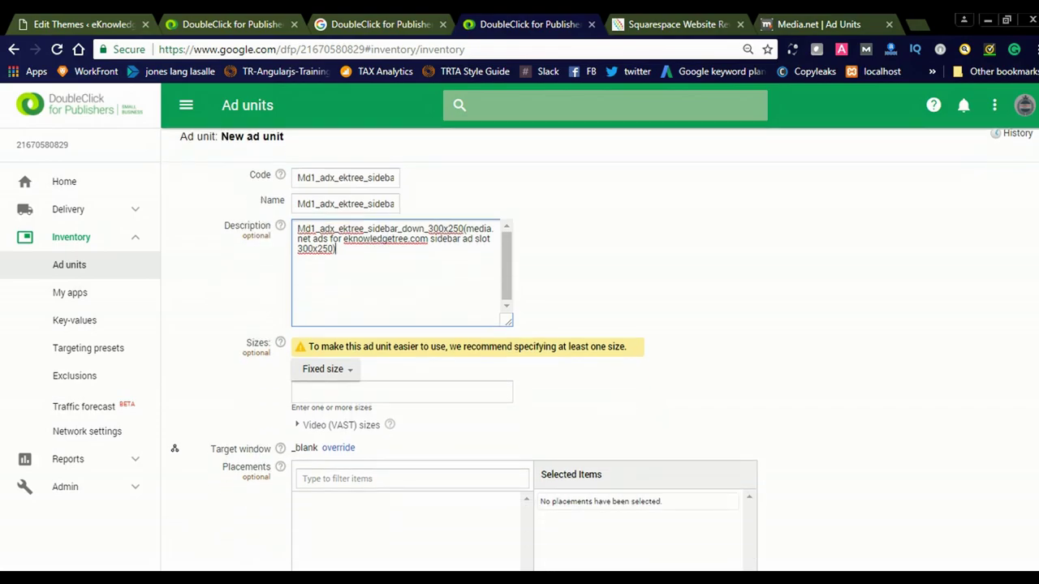
left_click(469, 264)
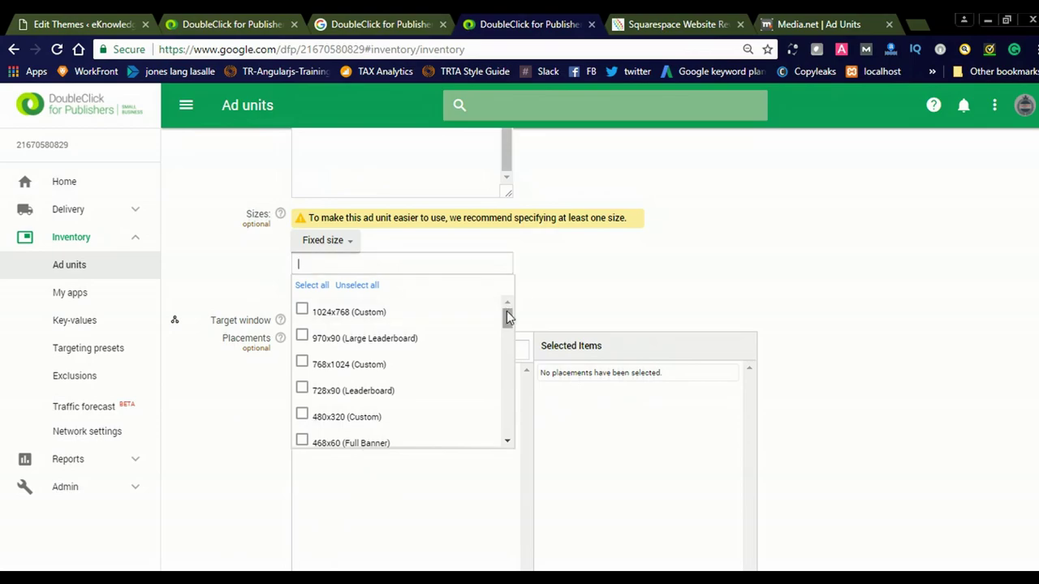
left_click_drag(507, 314, 507, 344)
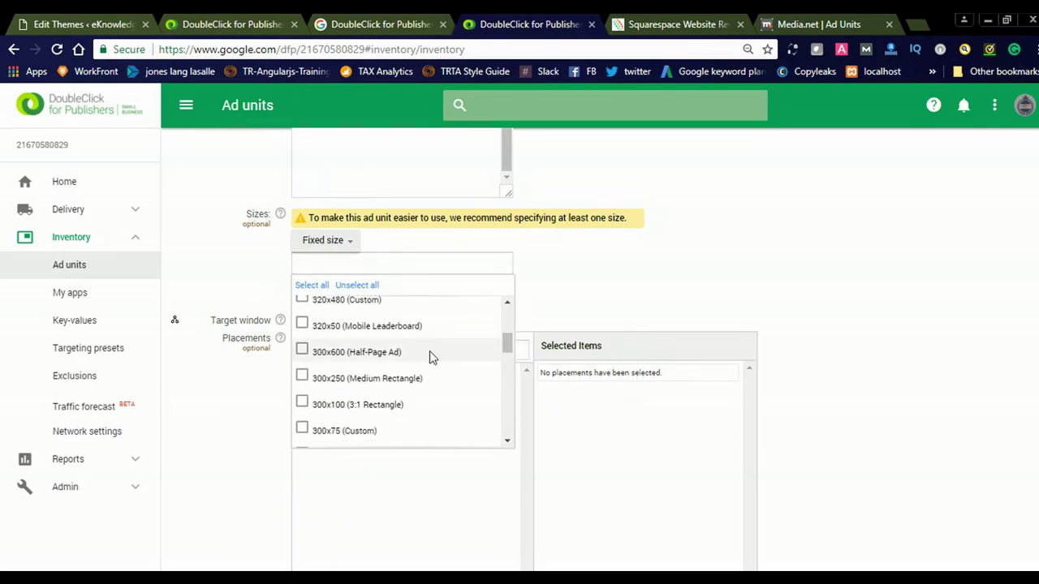
left_click(302, 378)
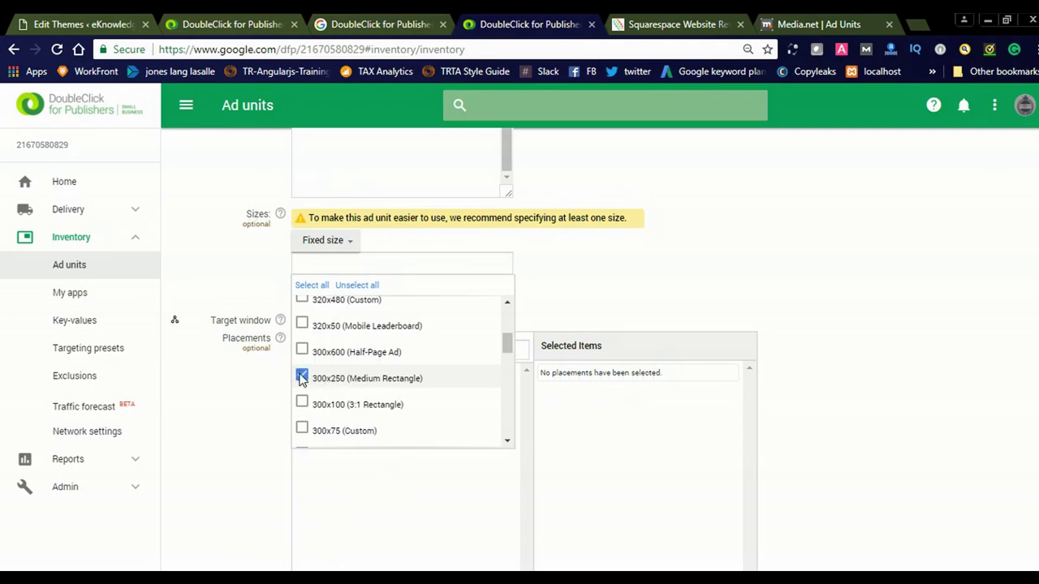
left_click(726, 268)
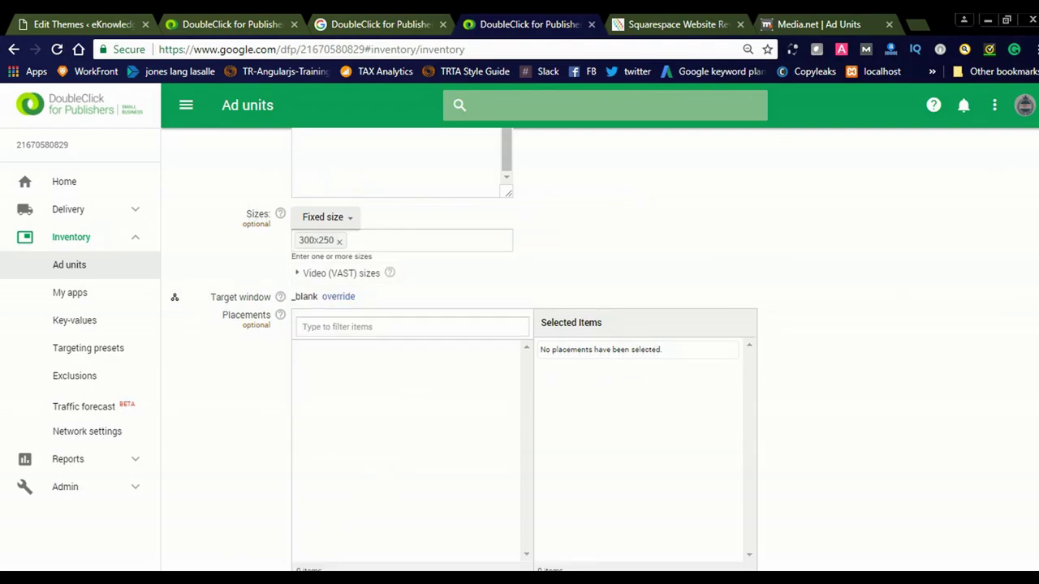
Step: Read the help explanation of the Target window options for the ad unit
scroll(985, 336, "down", 1)
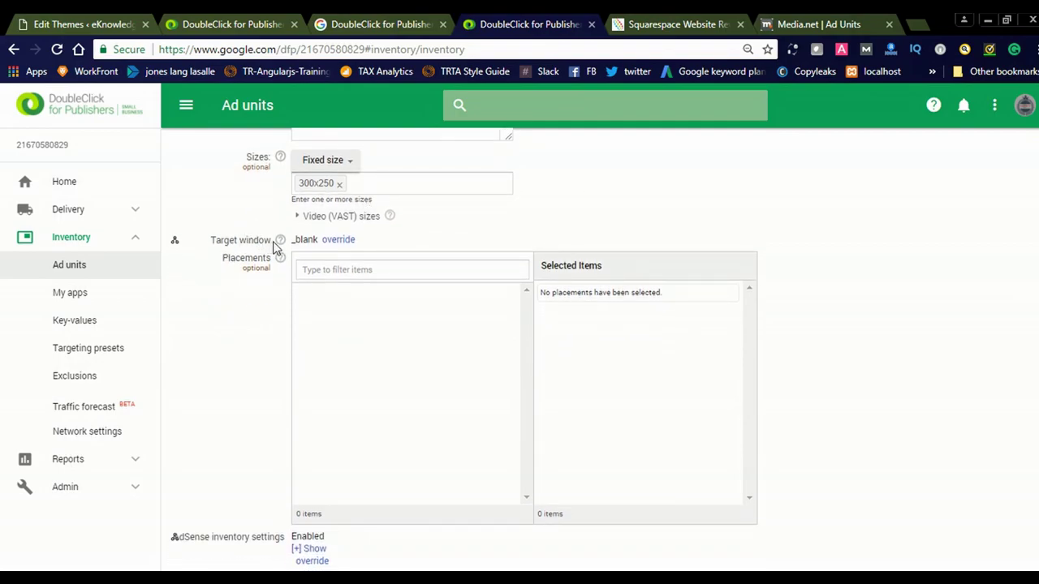
mouse_move(280, 240)
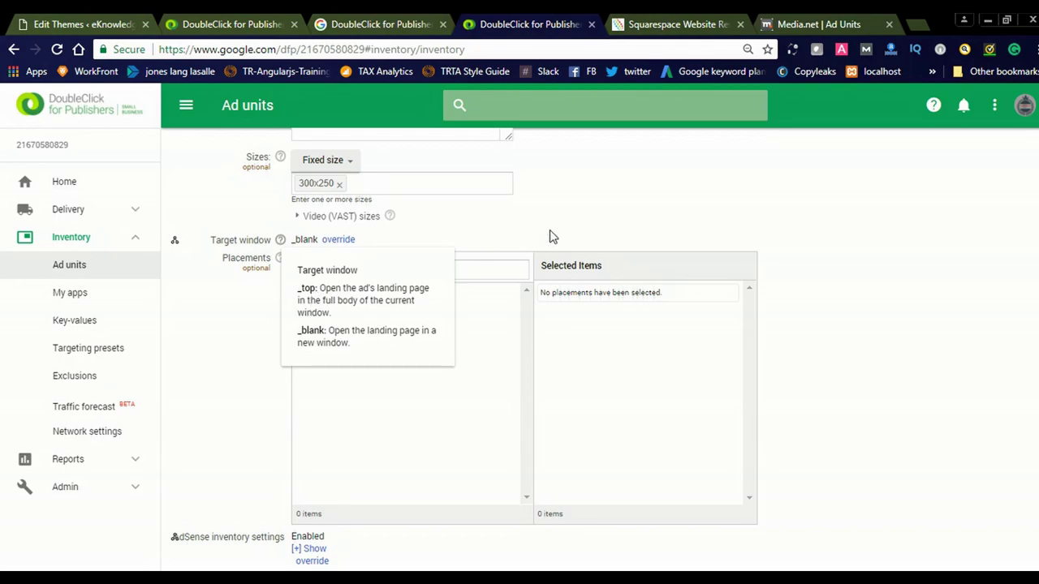
left_click(329, 322)
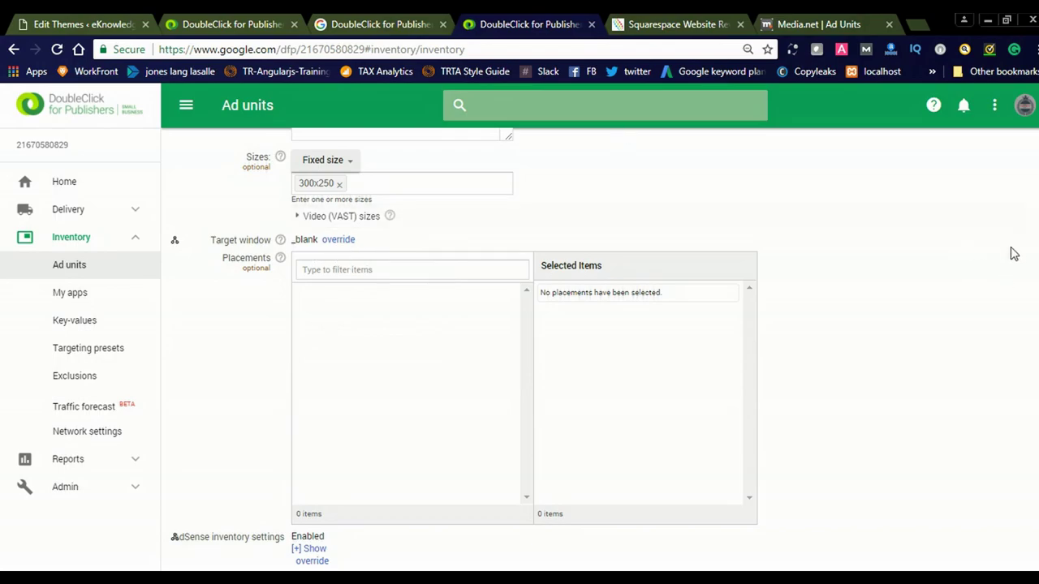
Step: Override the AdSense inventory settings to turn off maximising revenue of unsold and remnant inventory, and save the ad unit
scroll(969, 363, "down", 1)
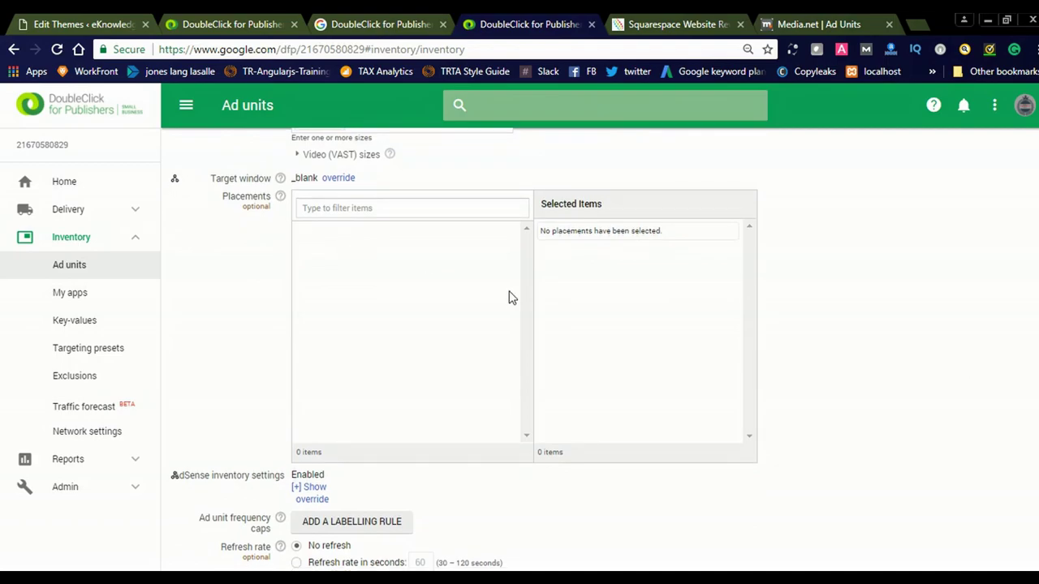
scroll(600, 349, "down", 1)
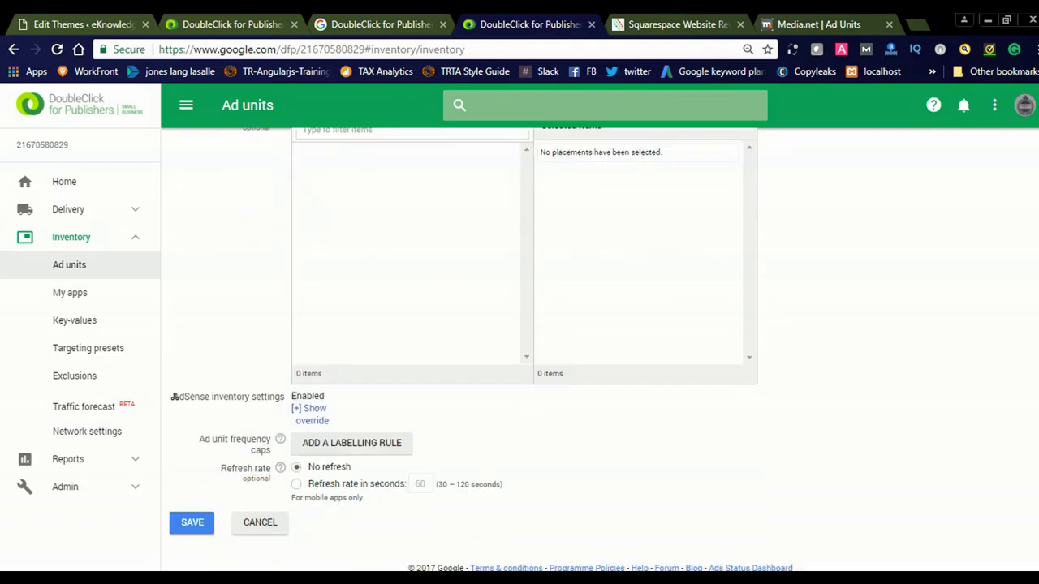
left_click(311, 412)
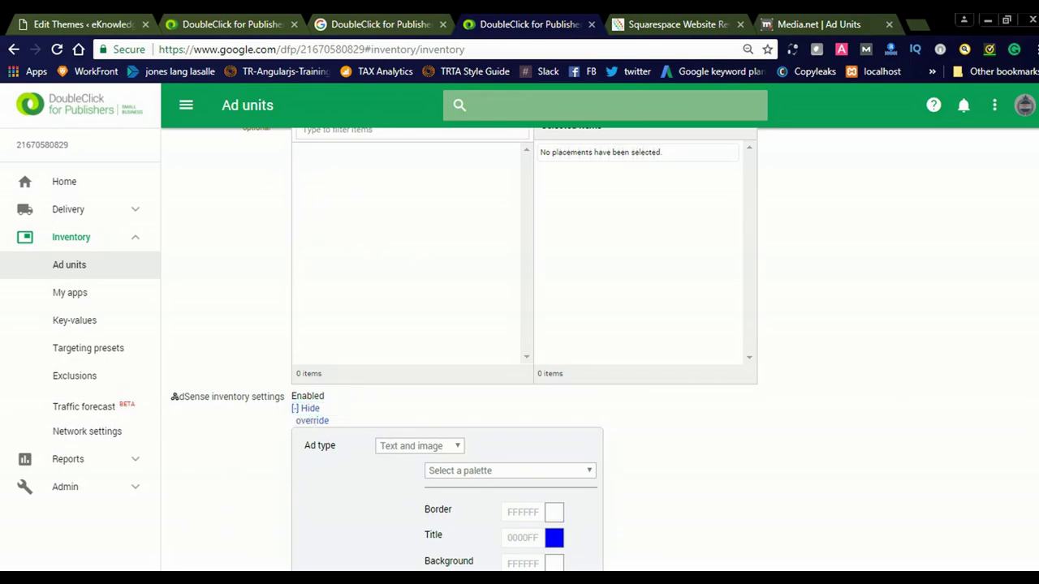
scroll(520, 324, "down", 2)
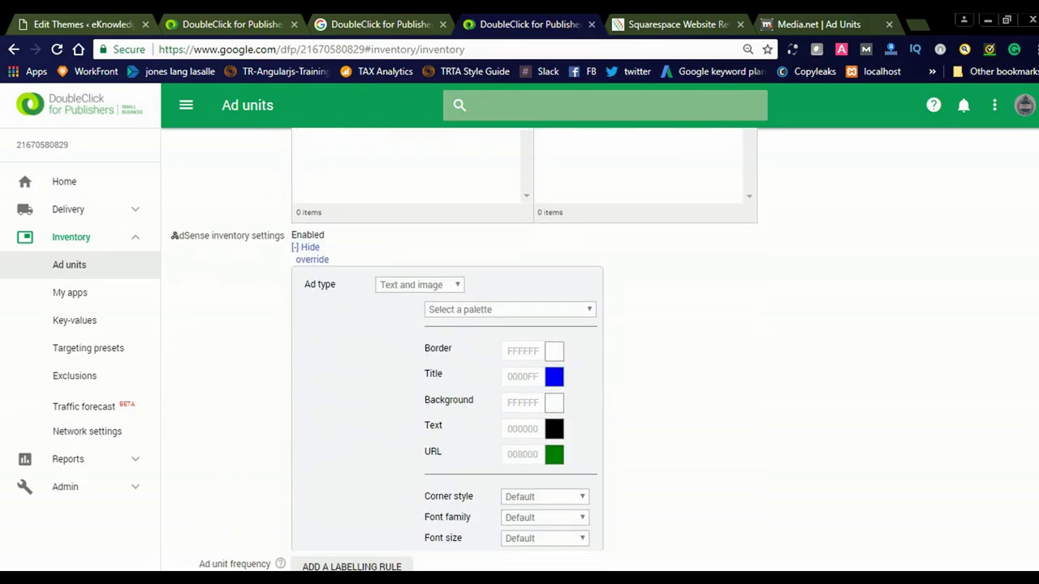
left_click(319, 260)
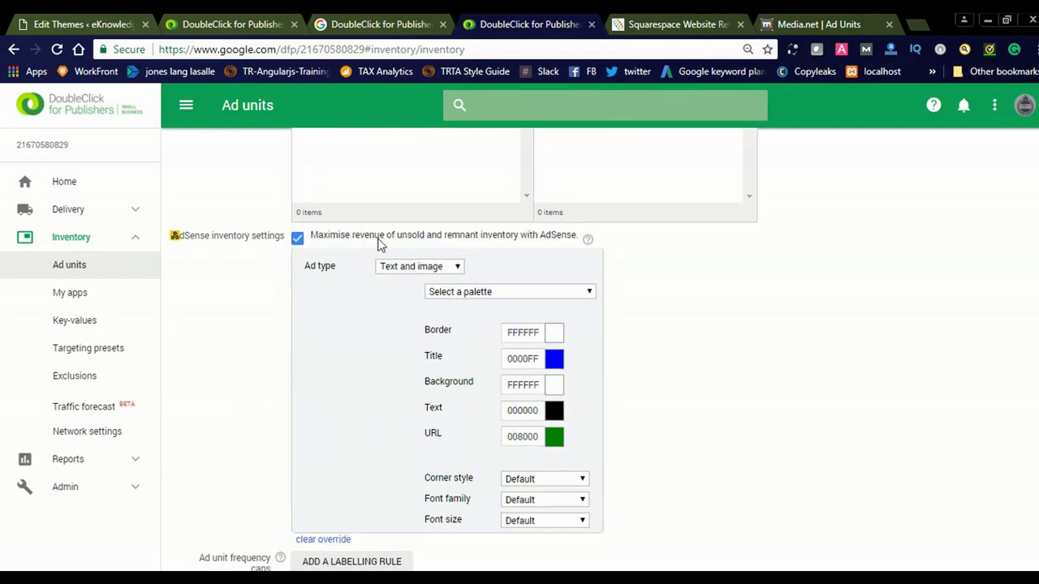
left_click(297, 240)
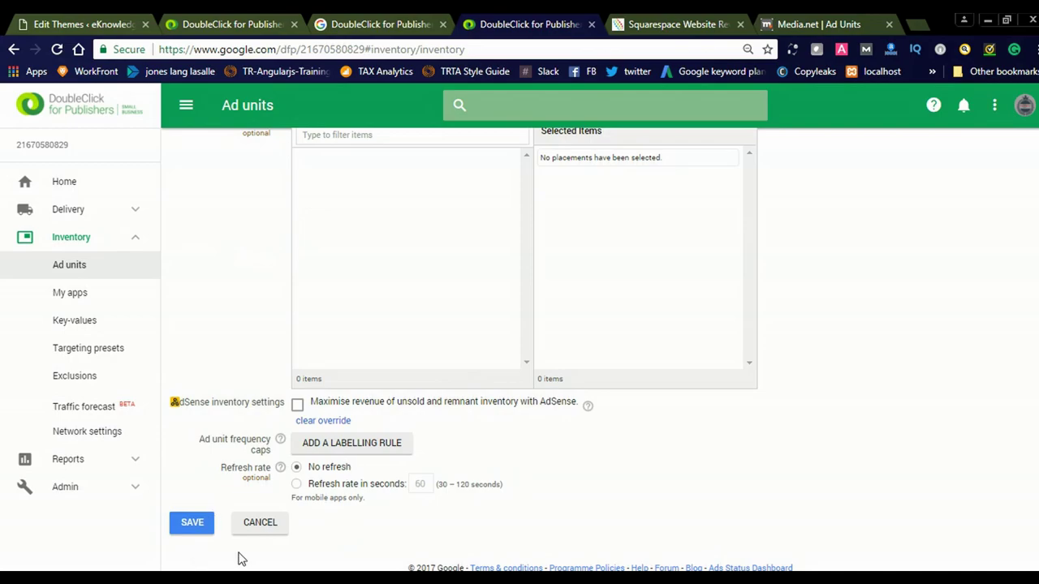
left_click(192, 526)
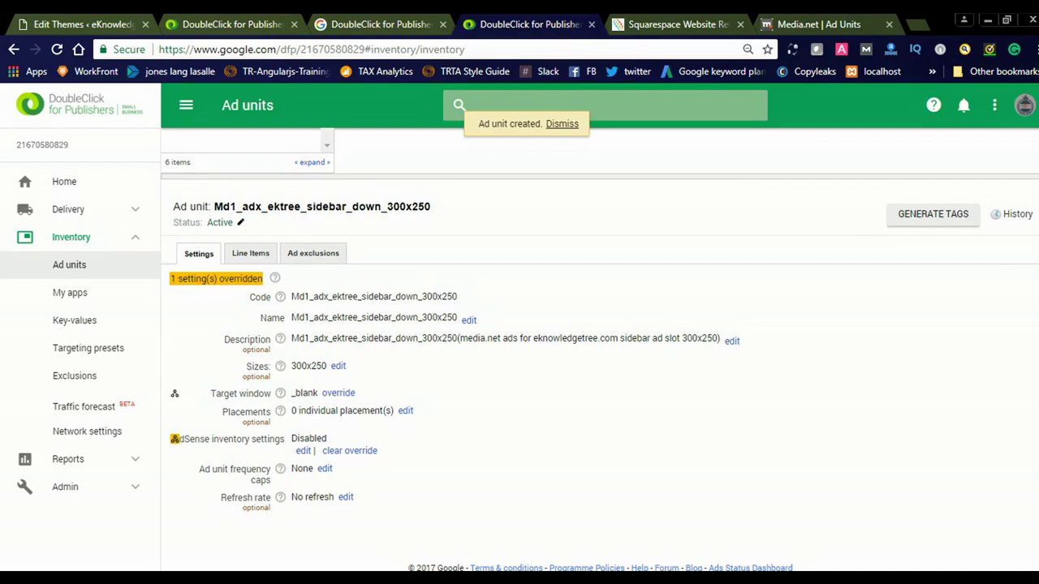
Step: Open the list of all orders in the Delivery section
scroll(599, 346, "up", 3)
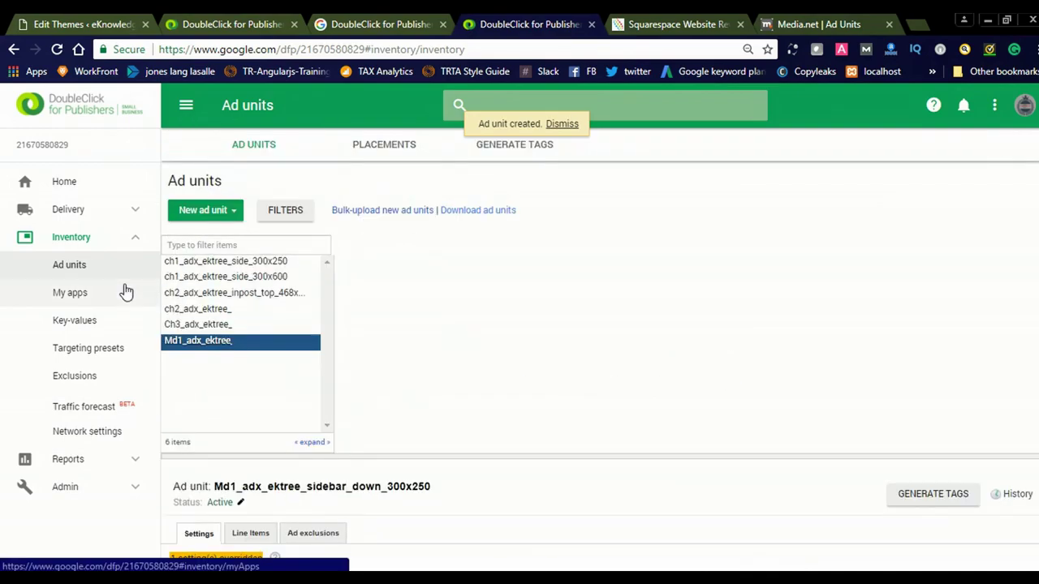
left_click(133, 217)
left_click(66, 238)
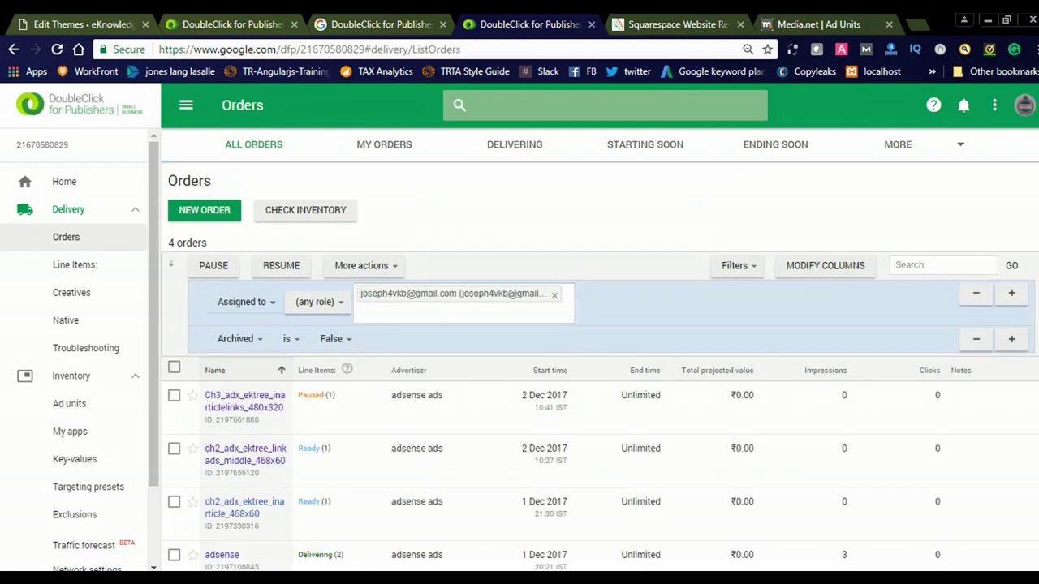
Step: Create a new order named "Md1_adx_ektree_sidebar_down_300x250"
scroll(600, 349, "down", 1)
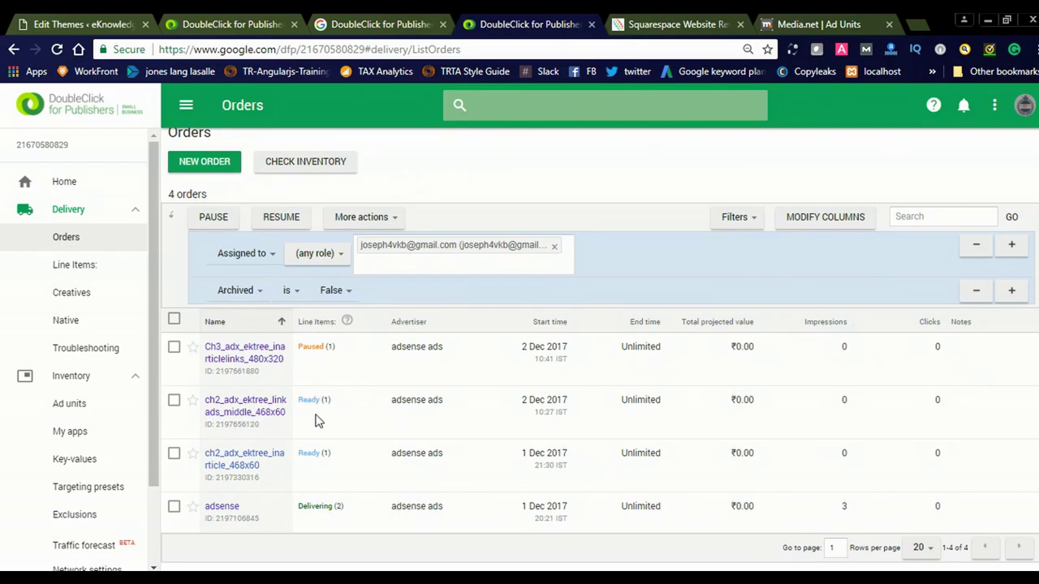
scroll(317, 422, "down", 1)
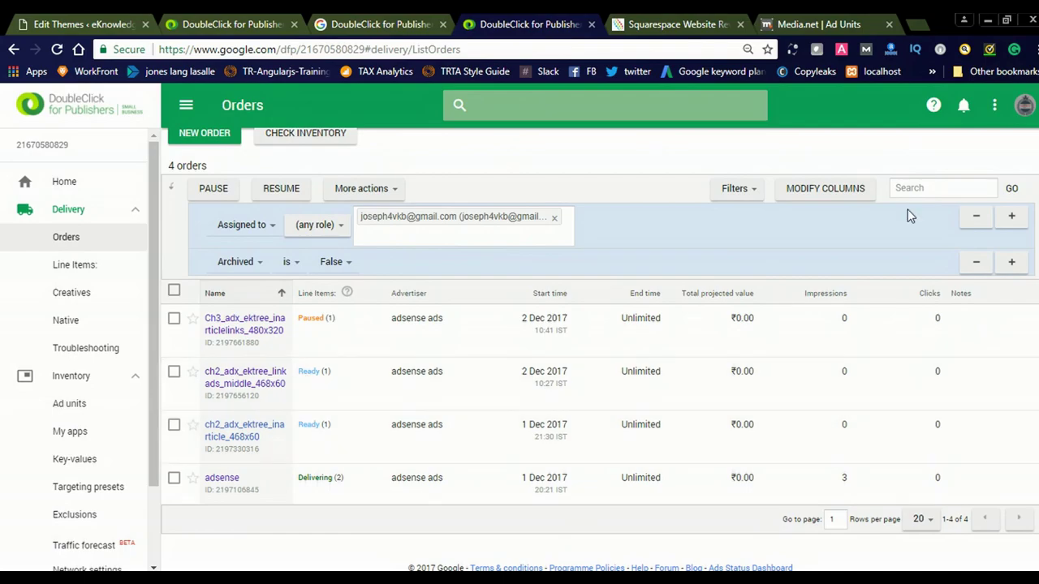
scroll(818, 163, "up", 2)
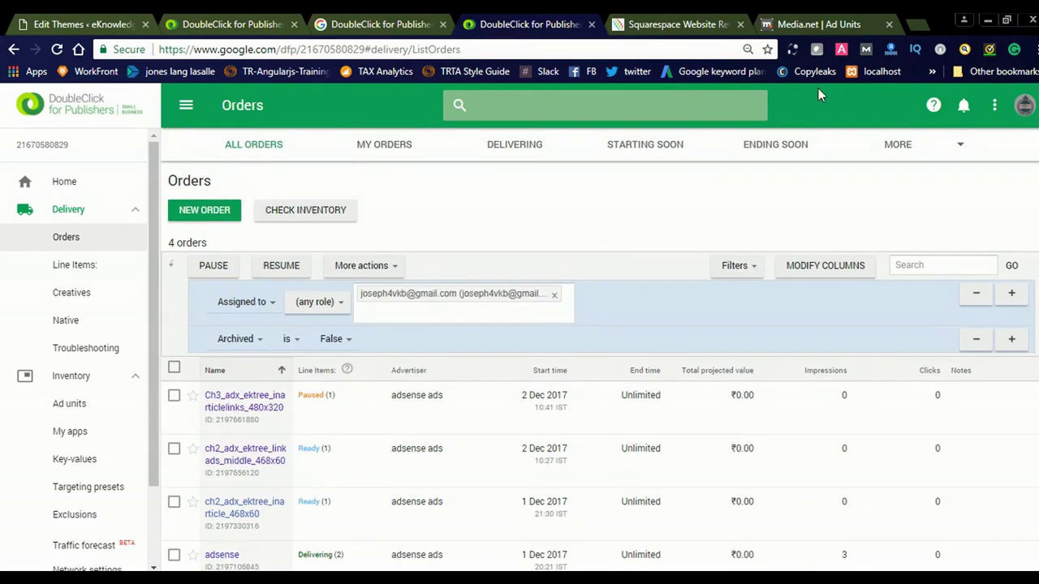
left_click(194, 213)
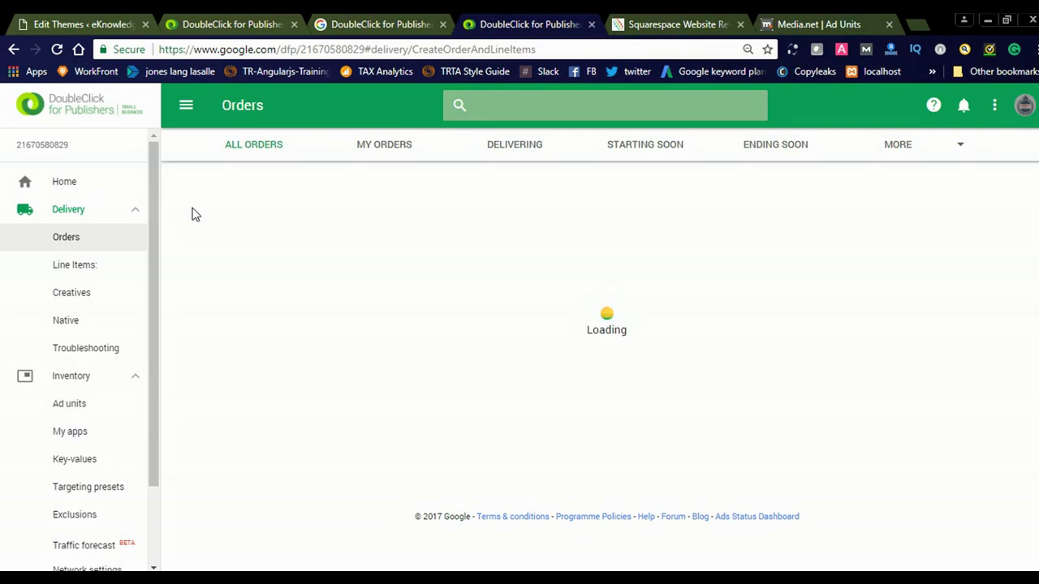
left_click(305, 215)
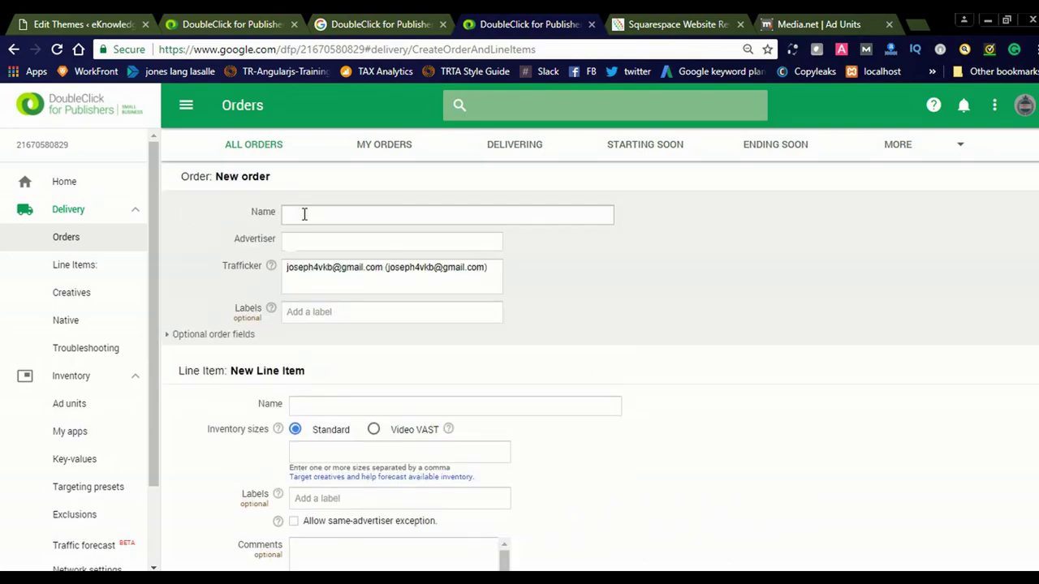
type("Md1_adx_ektree_sidebar_down_300x250")
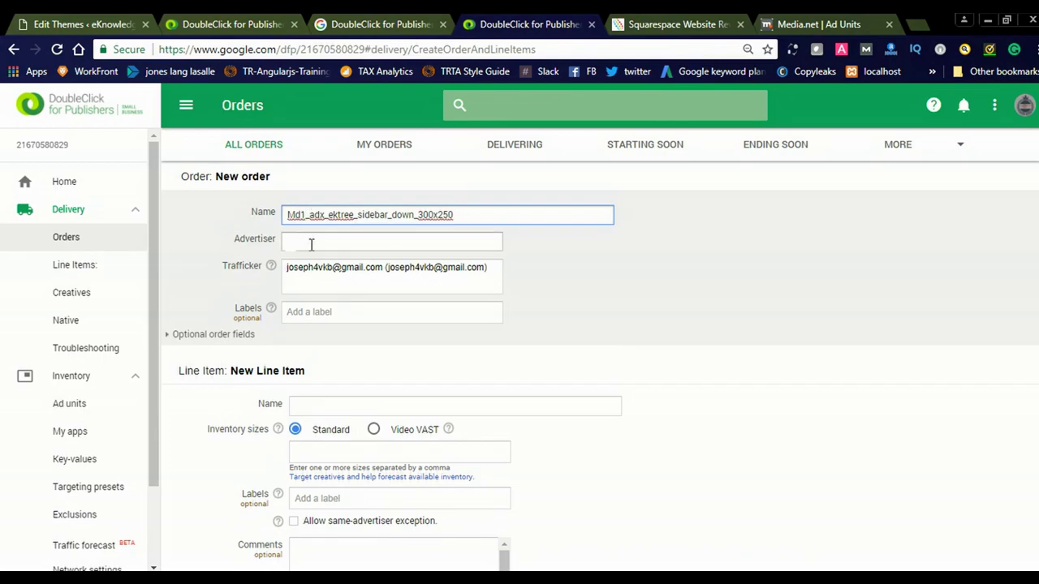
Step: Add a new company of type Advertiser named "Media.net" as the order's advertiser and save it
left_click(310, 242)
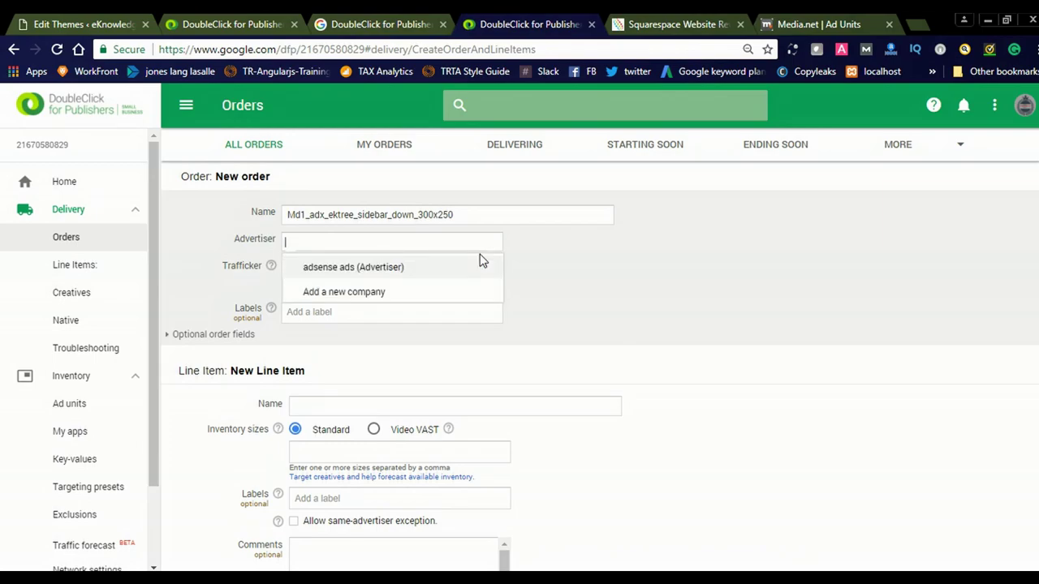
left_click(372, 293)
left_click(486, 339)
type("Medi")
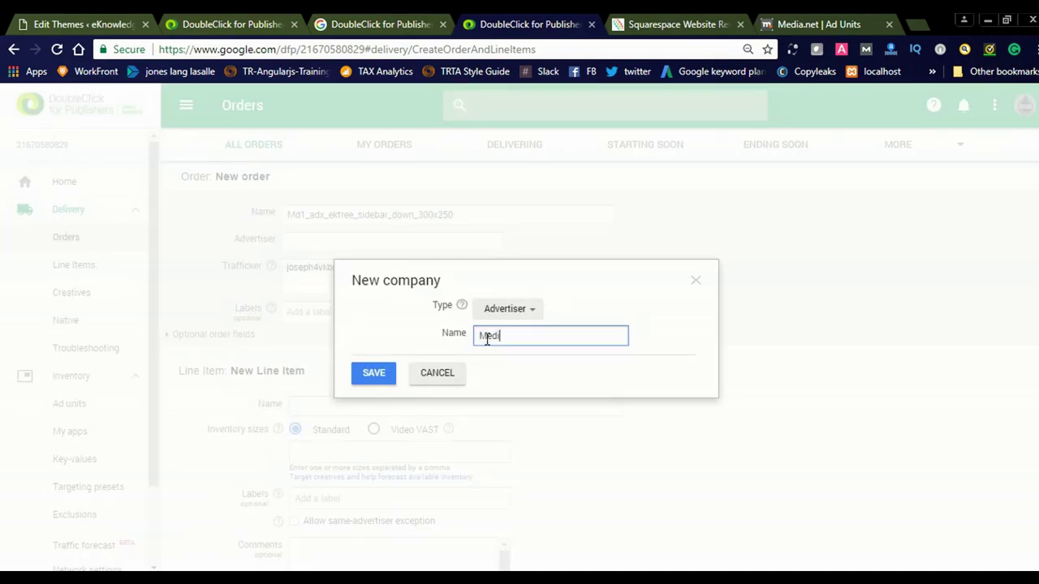
type("a.net")
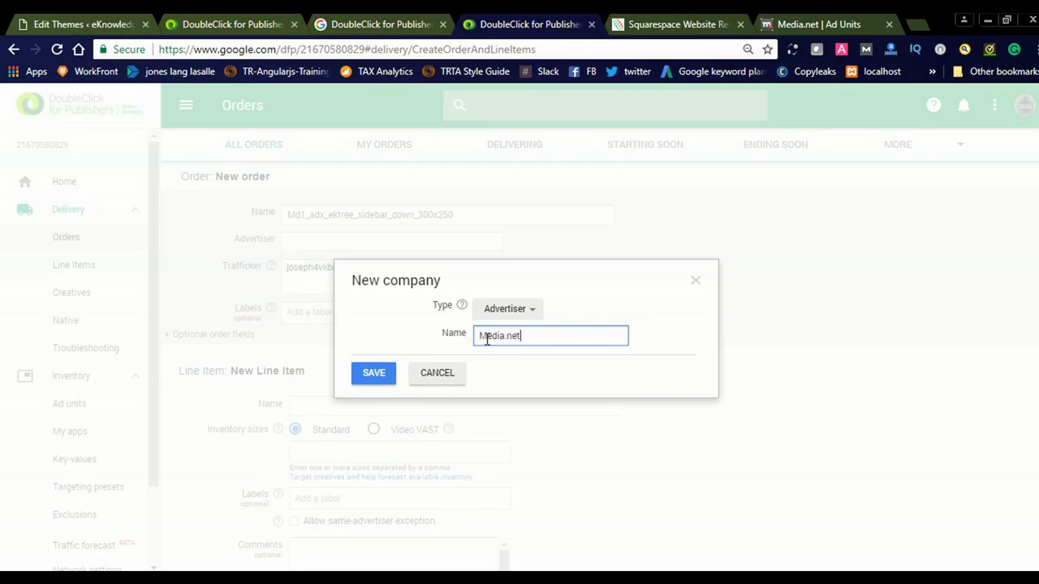
left_click(377, 377)
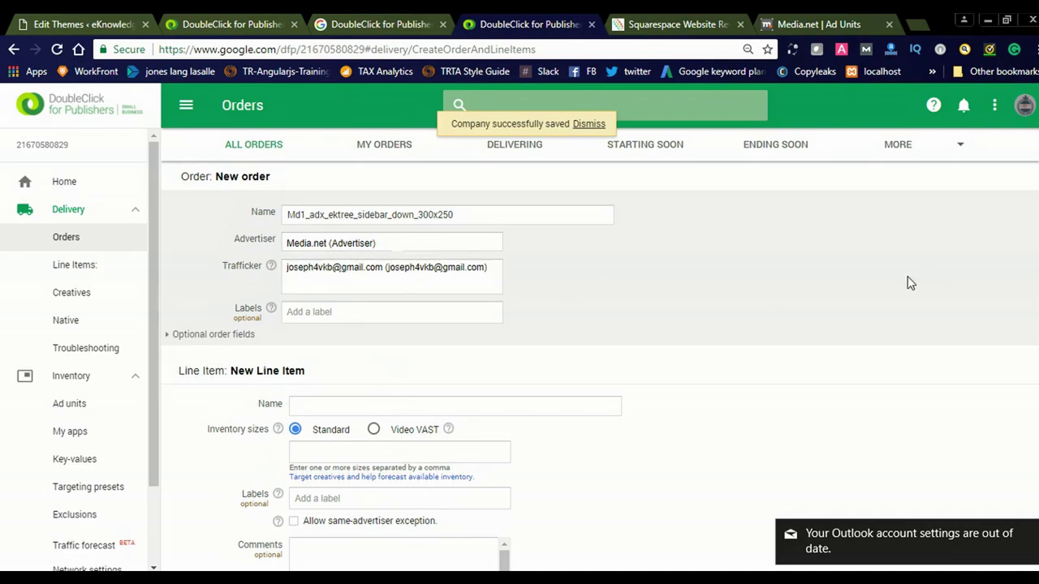
Step: Name the new line item "Md1_sidebar_down_300x250"
left_click(494, 408)
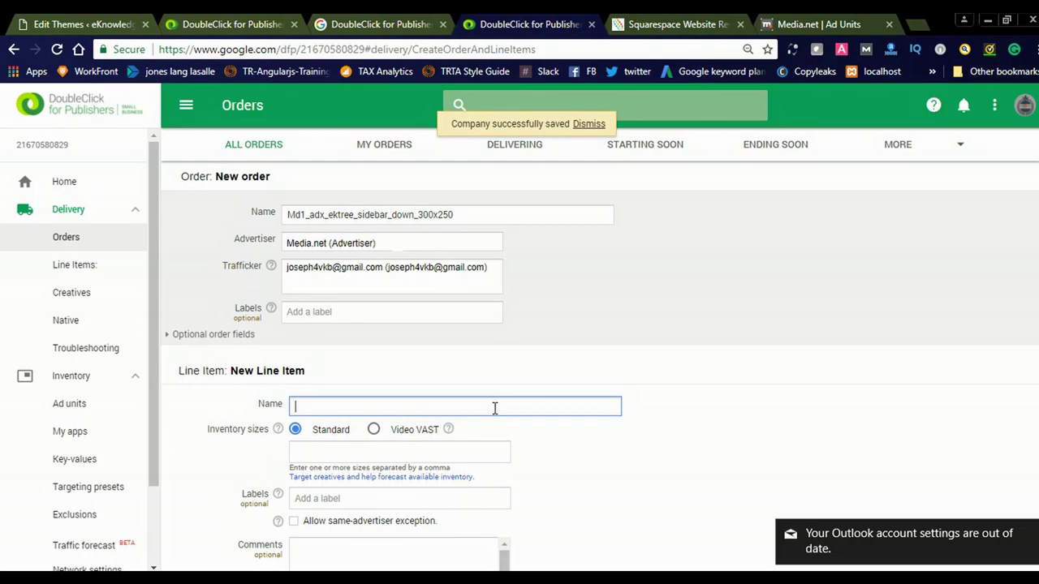
type("Md1_adx_ektree_sidebar_down_300x250")
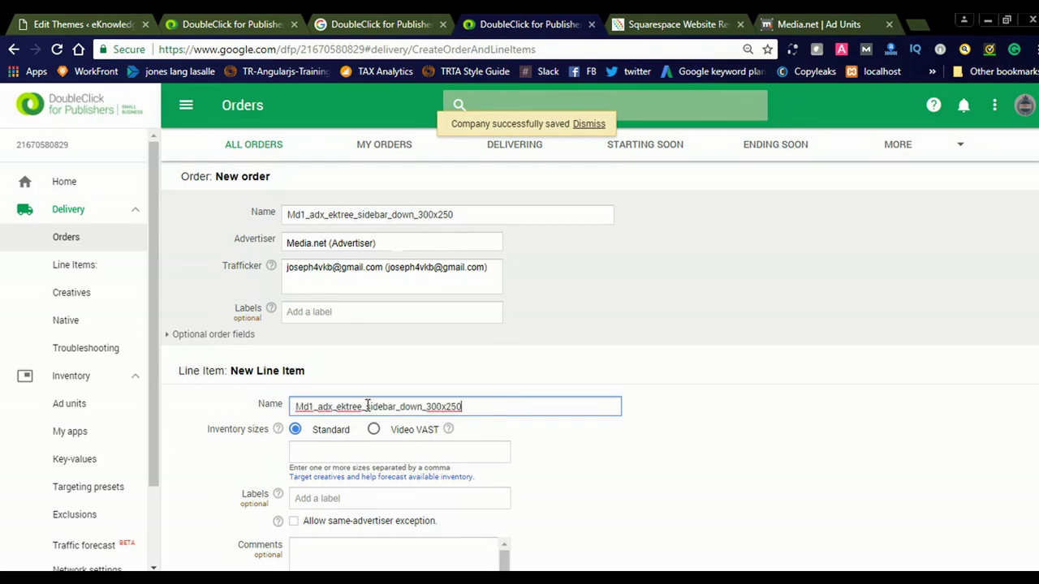
left_click_drag(317, 407, 366, 408)
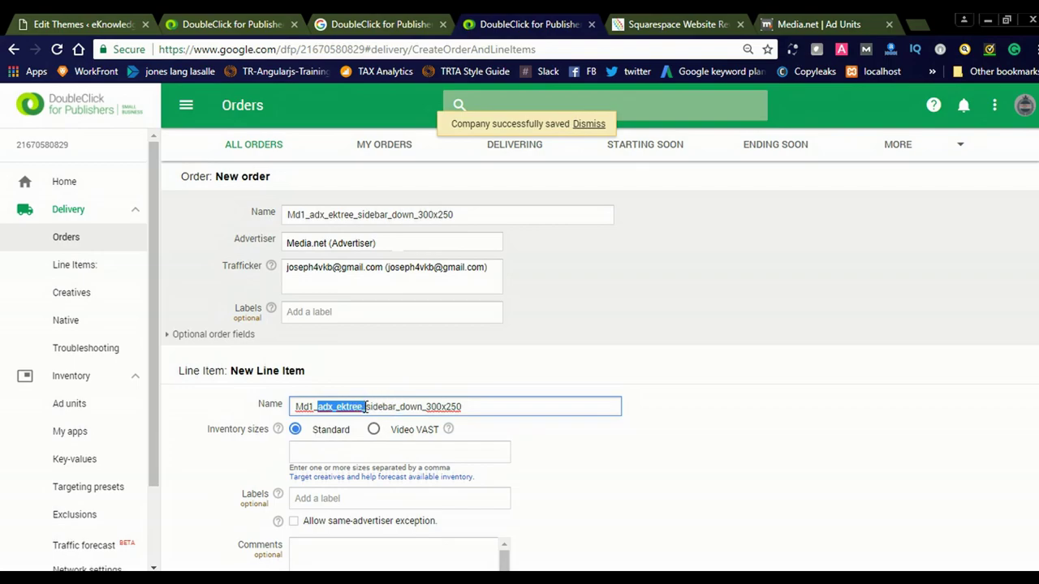
key("BackSpace")
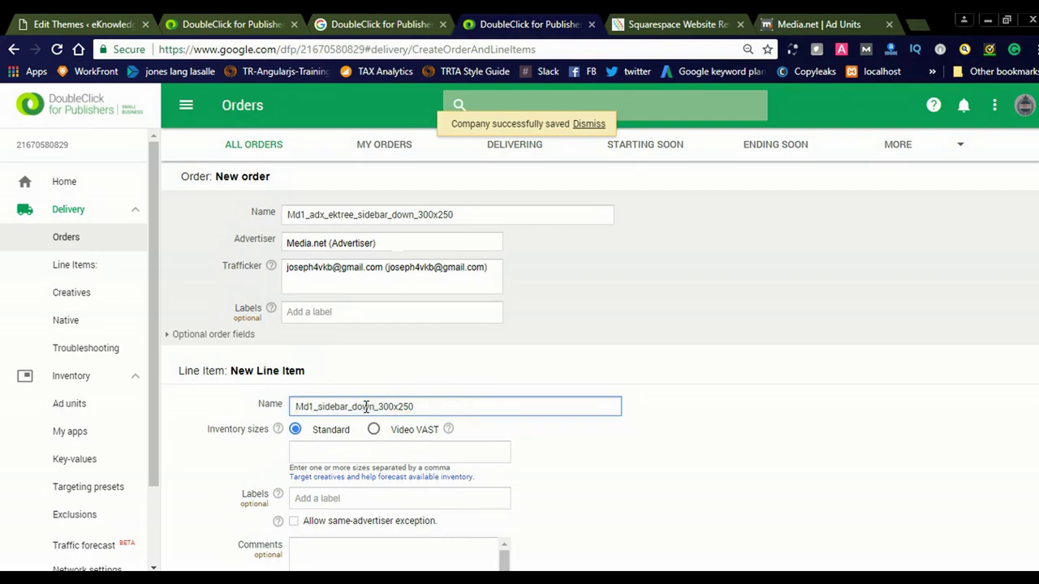
left_click(484, 408)
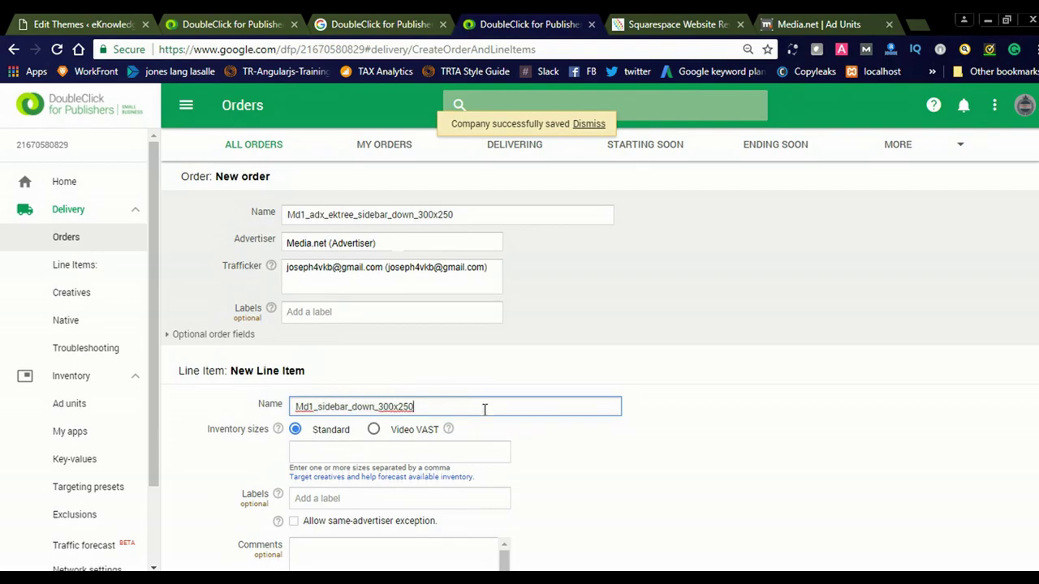
Step: Set the line item's standard inventory size to 300x250 (Medium Rectangle)
left_click(417, 454)
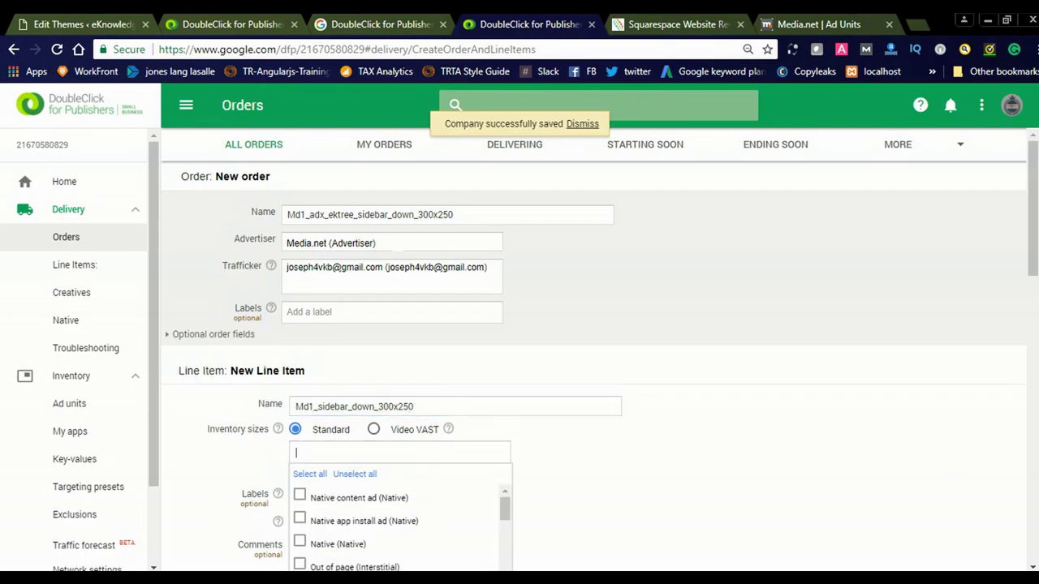
scroll(538, 325, "down", 3)
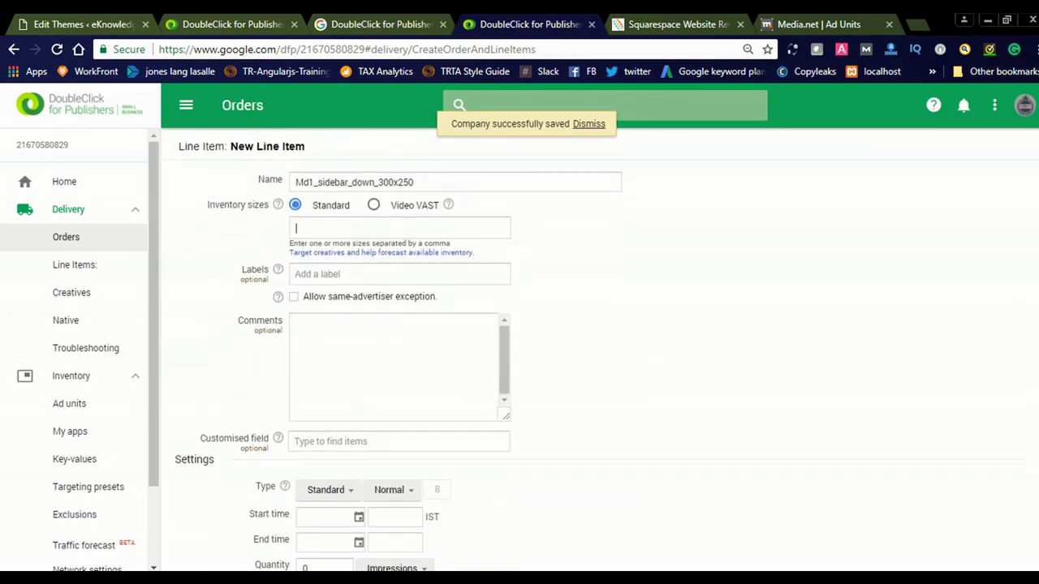
left_click(499, 227)
left_click(499, 227)
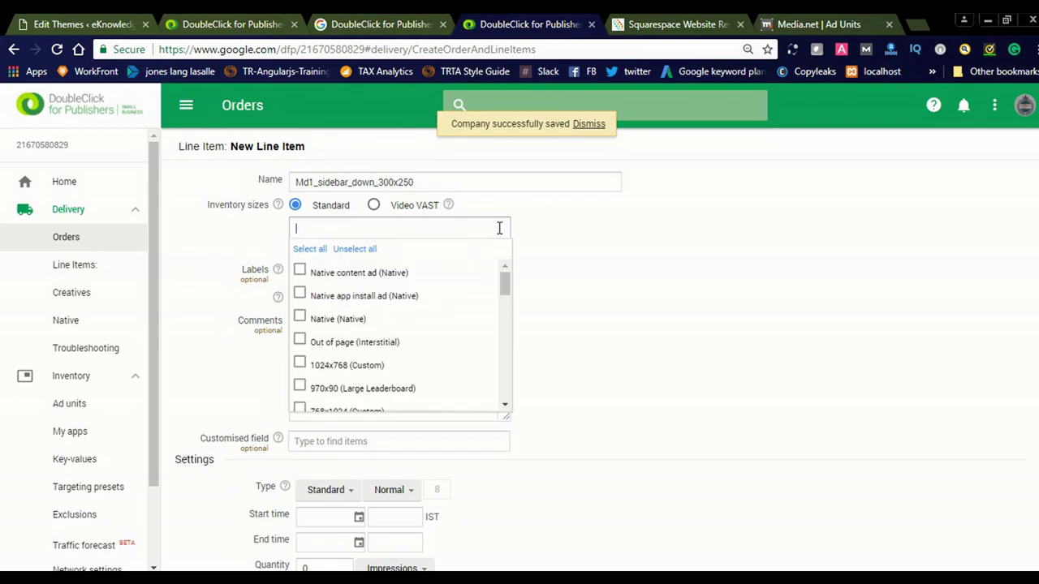
left_click_drag(505, 288, 505, 320)
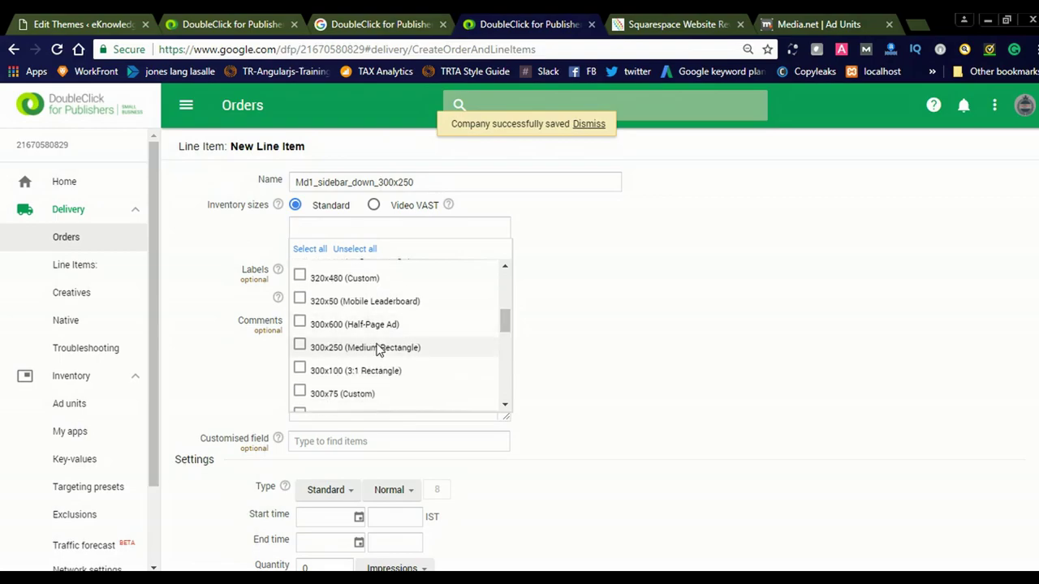
left_click(339, 348)
left_click(675, 329)
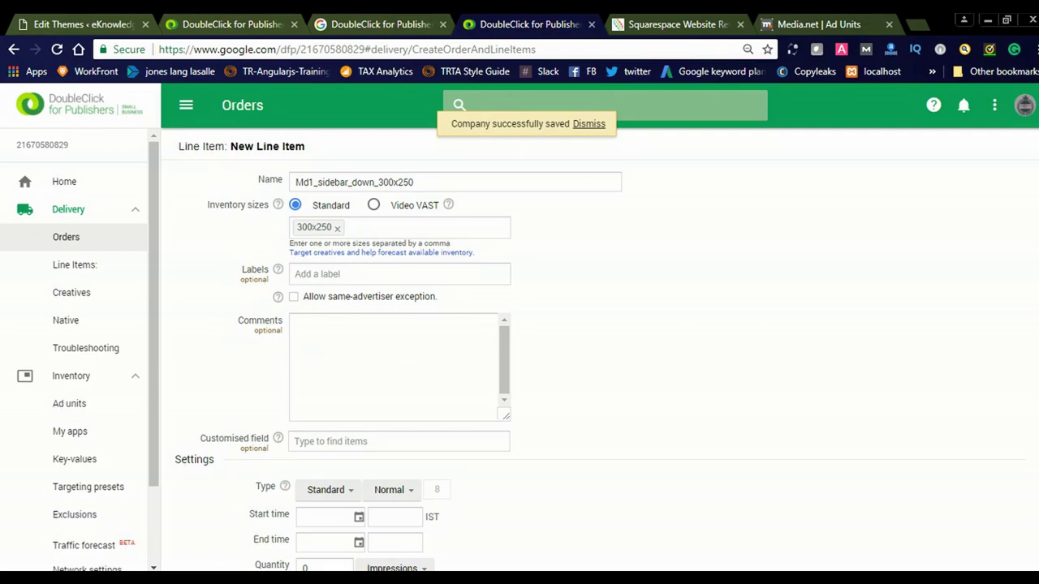
Step: Change the line item's type to Price priority
scroll(615, 197, "down", 3)
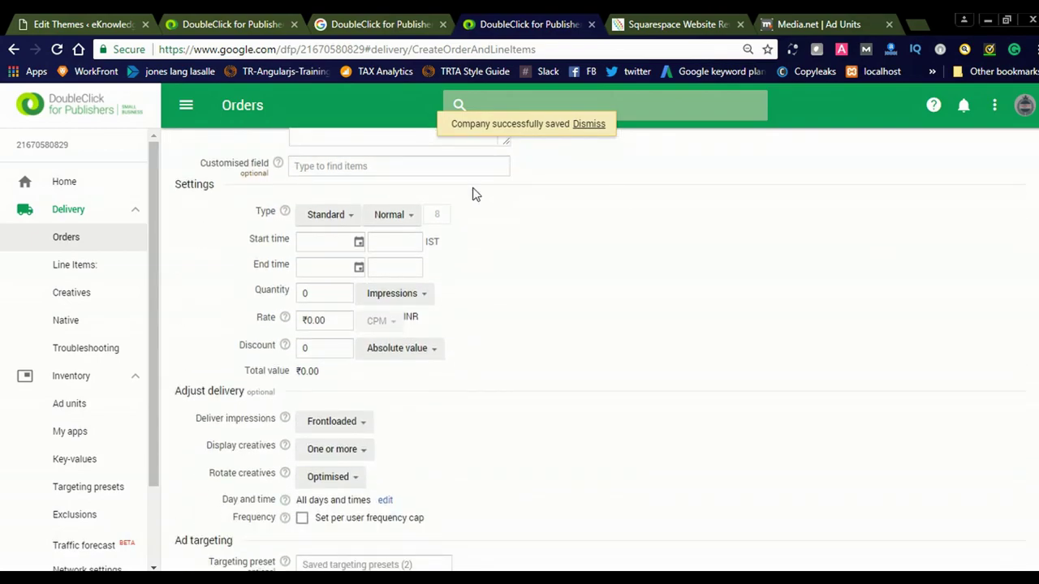
left_click(326, 215)
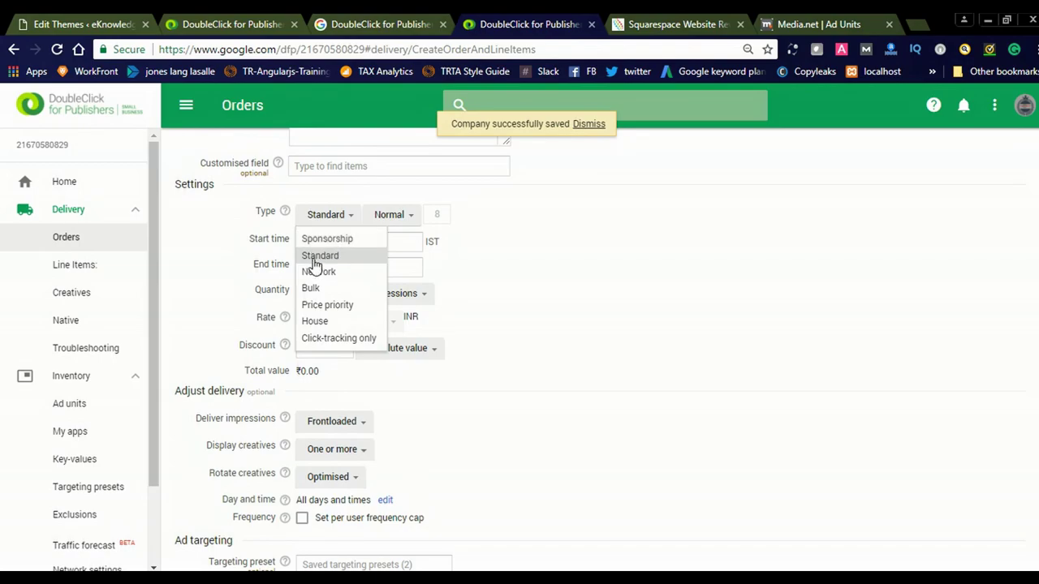
left_click(333, 305)
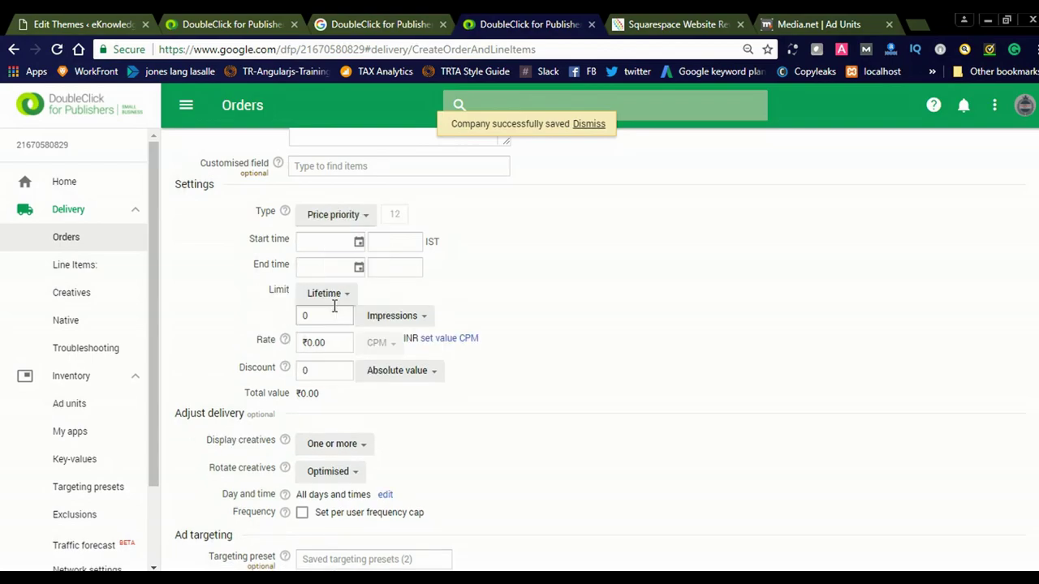
Step: Set the line item's start time to Immediately and its end time to Unlimited
left_click(347, 244)
left_click(337, 263)
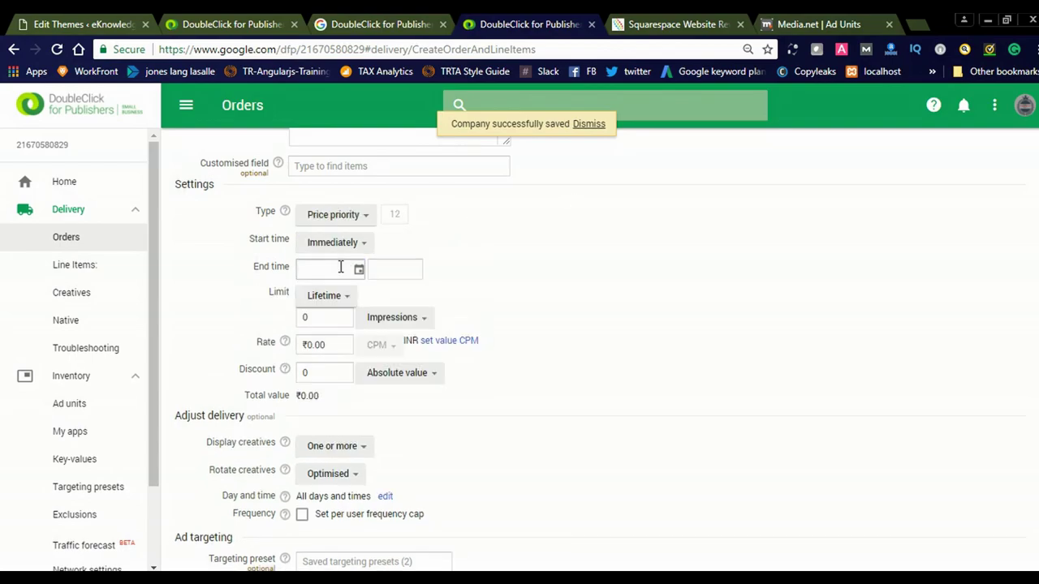
left_click(341, 267)
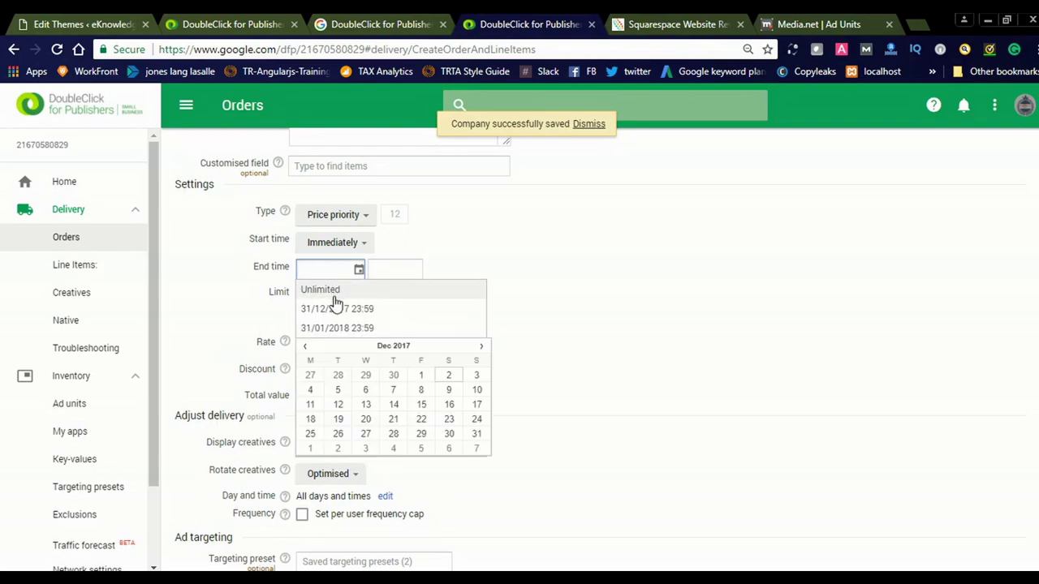
left_click(332, 289)
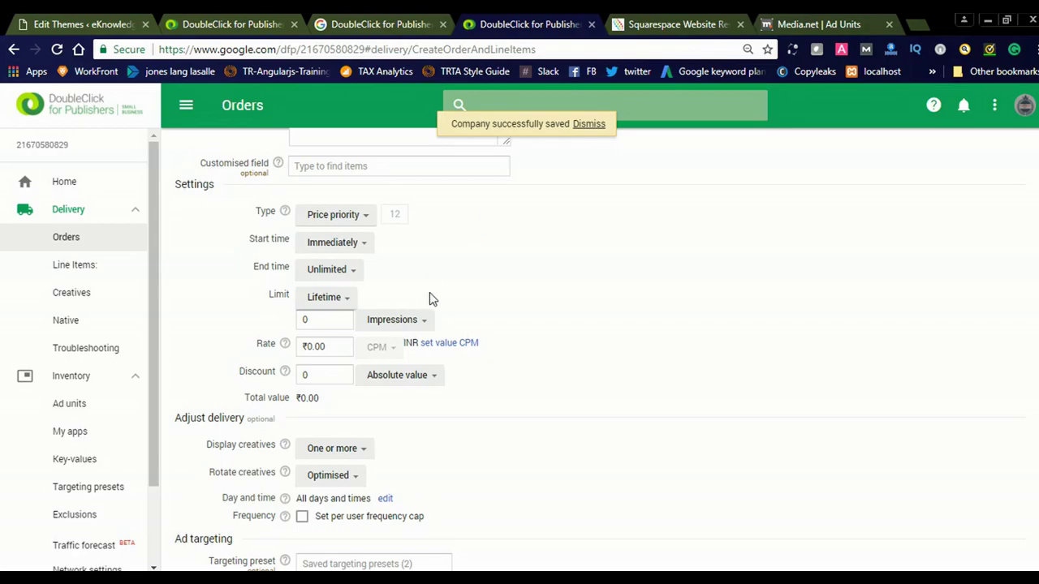
Step: Set the line item's lifetime limit to 10,000 impressions and its value CPM to ₹300.00
left_click(319, 323)
left_click(318, 326)
key("BackSpace")
type("100000")
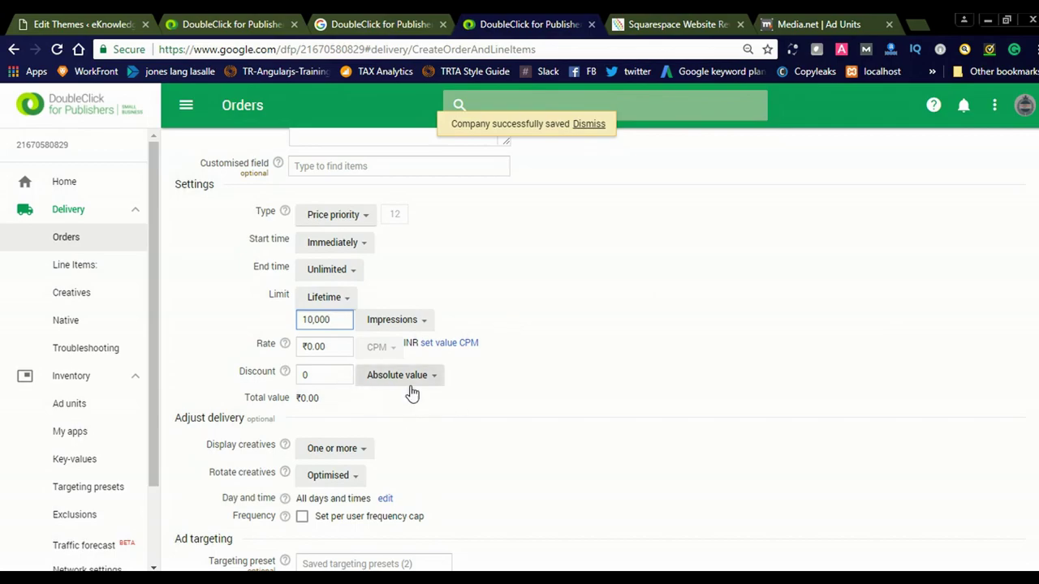
left_click(461, 348)
left_click(313, 374)
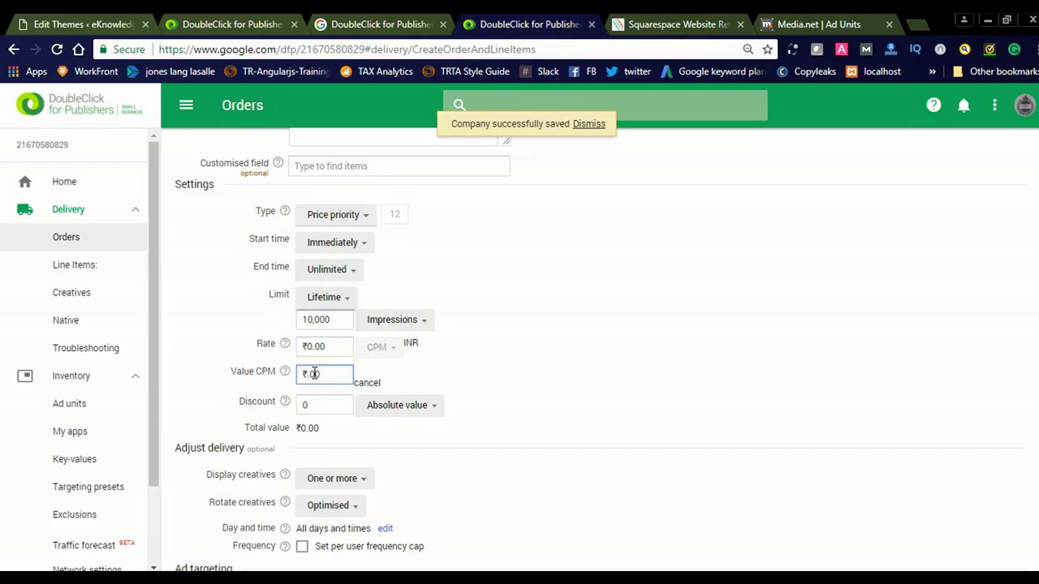
type("300")
Step: Try a discount of 300 as an absolute value for the line item
scroll(611, 265, "down", 2)
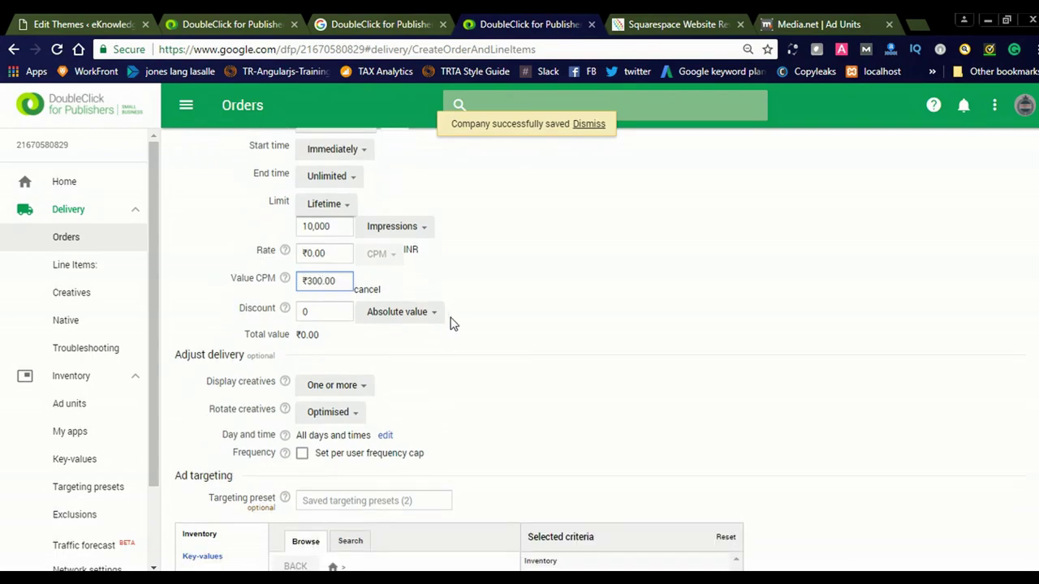
left_click(348, 313)
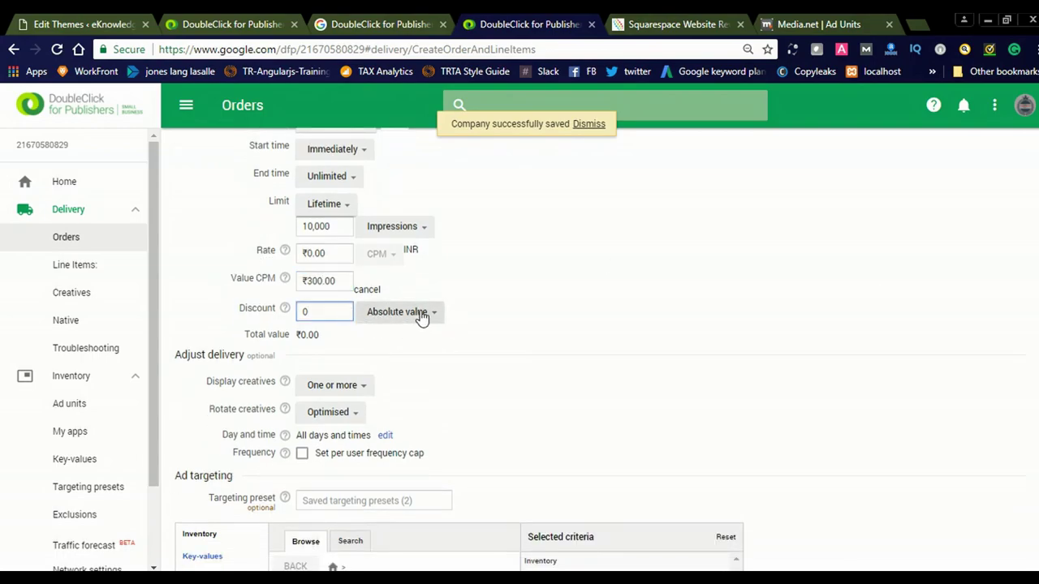
left_click(422, 317)
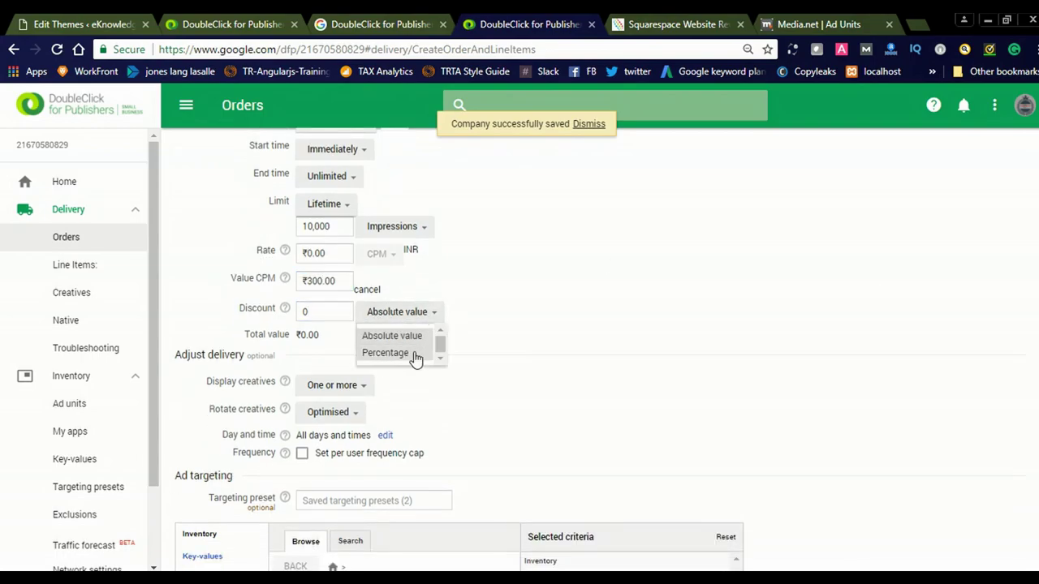
left_click(410, 345)
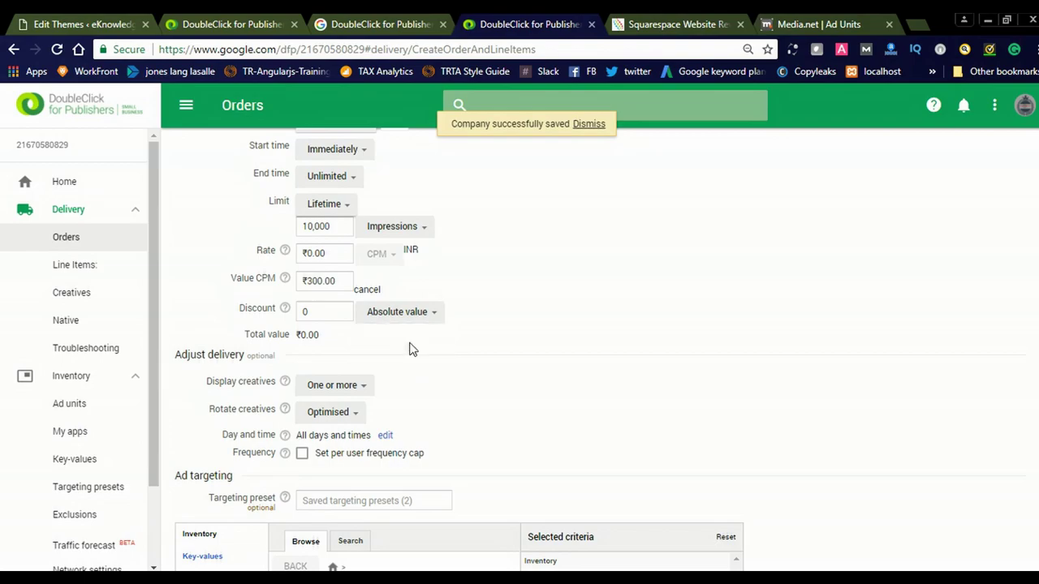
left_click(323, 316)
key("BackSpace")
type("300")
left_click(522, 316)
left_click(344, 312)
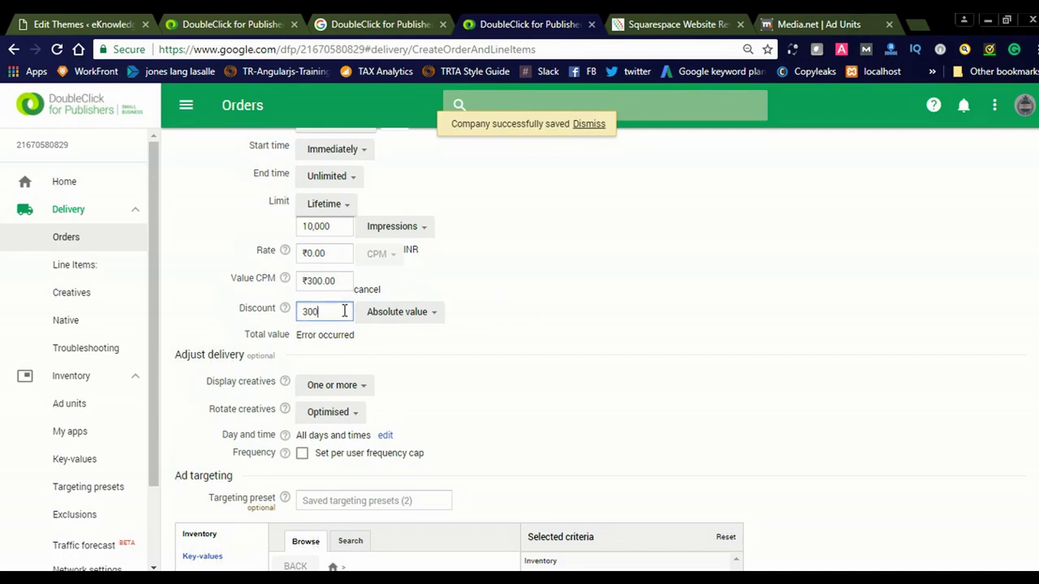
Step: Check the help explanation for Discount and set the line item's discount to 10
left_click(284, 311)
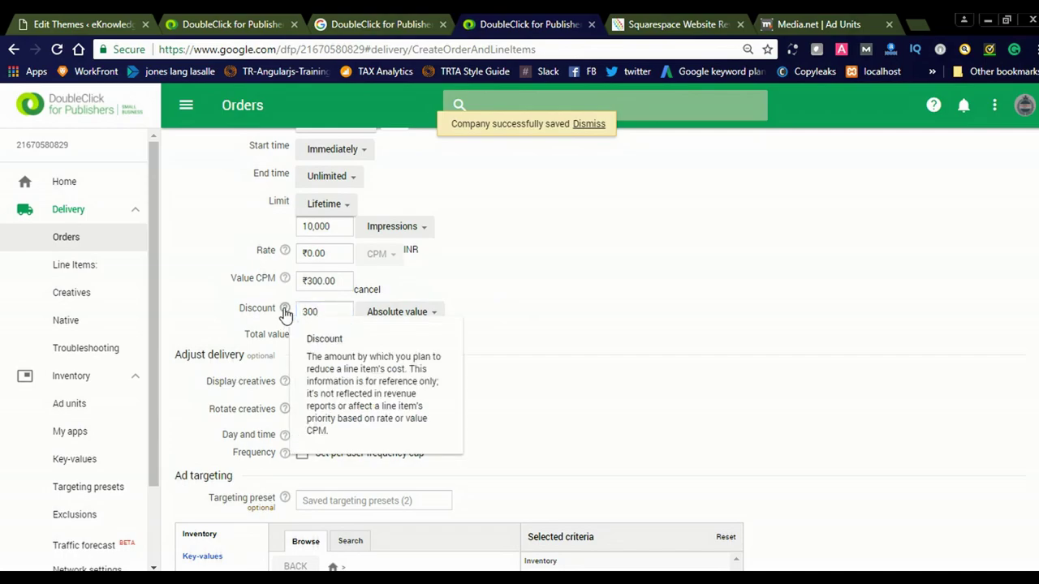
left_click(338, 316)
key("BackSpace")
key("BackSpace")
key("BackSpace")
type("10")
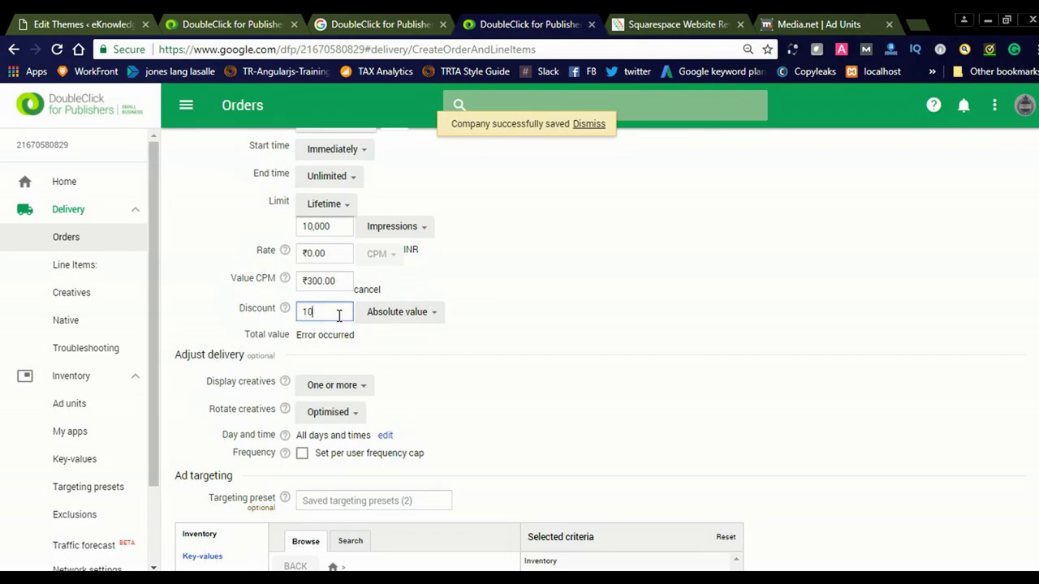
Step: Set the line item's discount to 0 as an absolute value
left_click(721, 233)
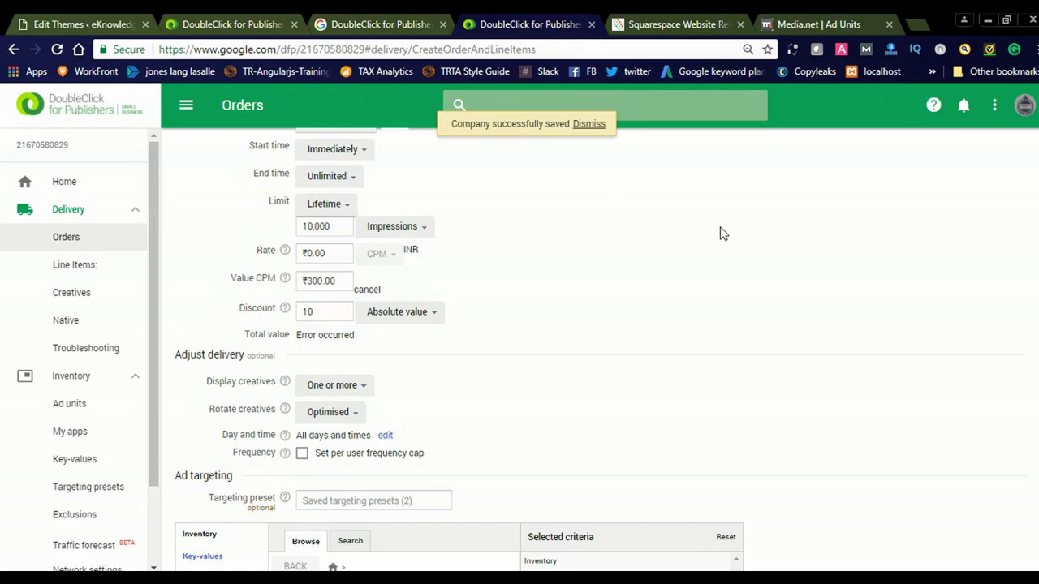
left_click(347, 310)
key("BackSpace")
key("BackSpace")
type("0")
left_click(662, 319)
Step: Switch the line item's discount to a percentage and set it to 5
left_click(413, 317)
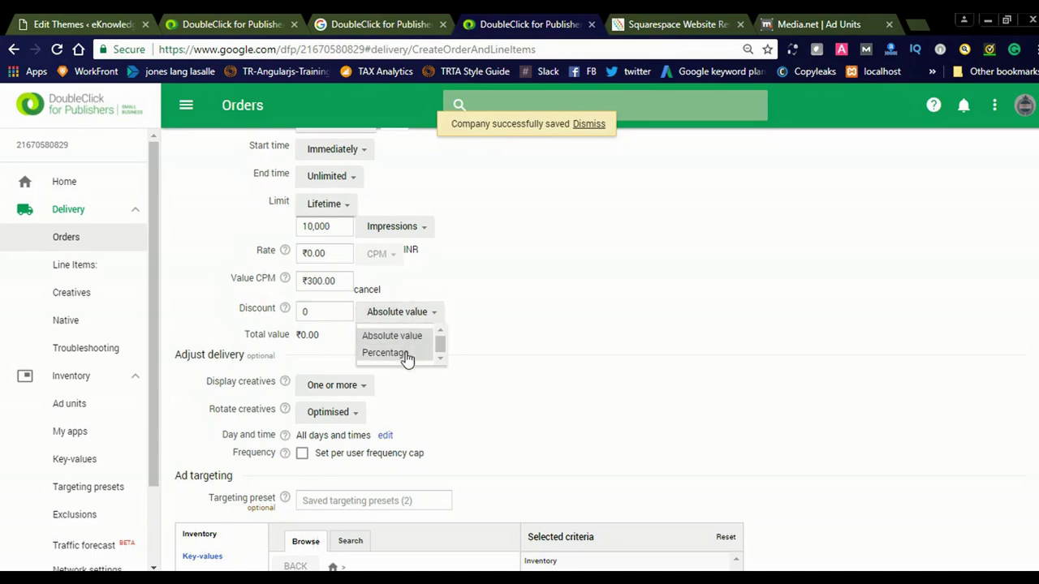
left_click(404, 353)
left_click(328, 316)
key("BackSpace")
type("5")
left_click(709, 301)
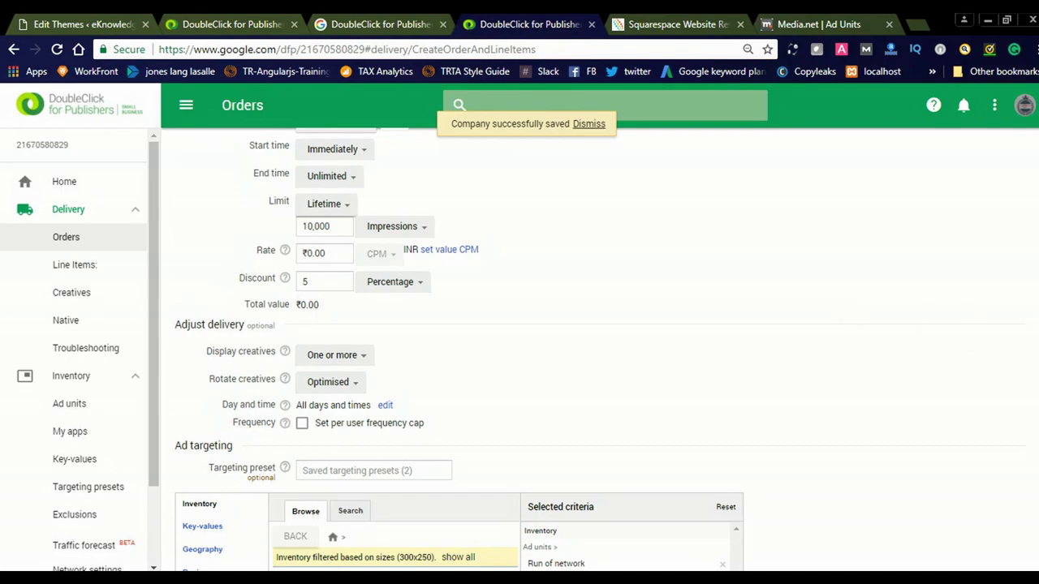
Step: Target the line item to the ad unit Md1_adx_ektree_sidebar_down_300x250 in the ad targeting inventory
scroll(592, 346, "down", 3)
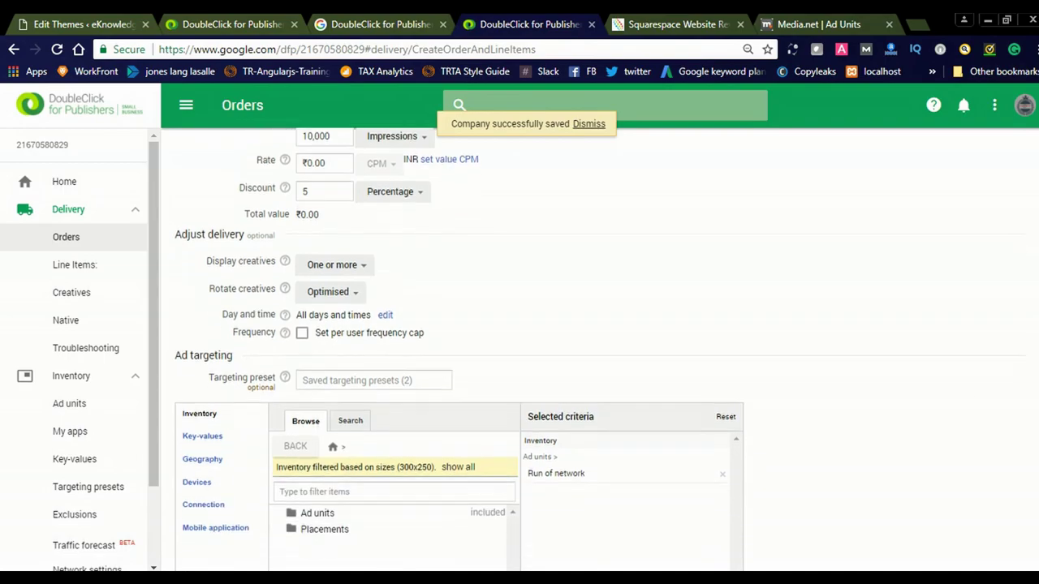
scroll(375, 309, "down", 2)
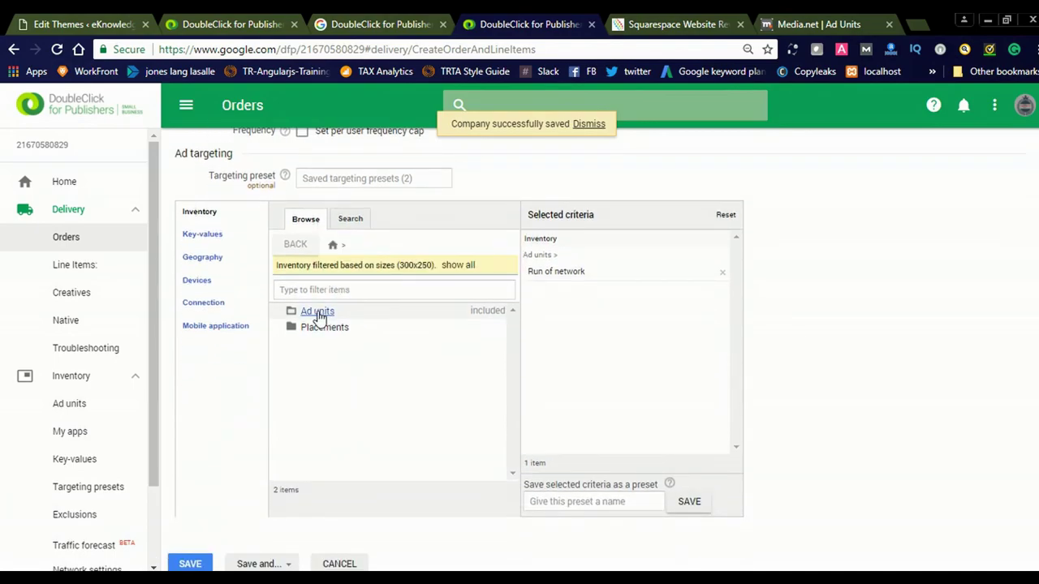
left_click(317, 313)
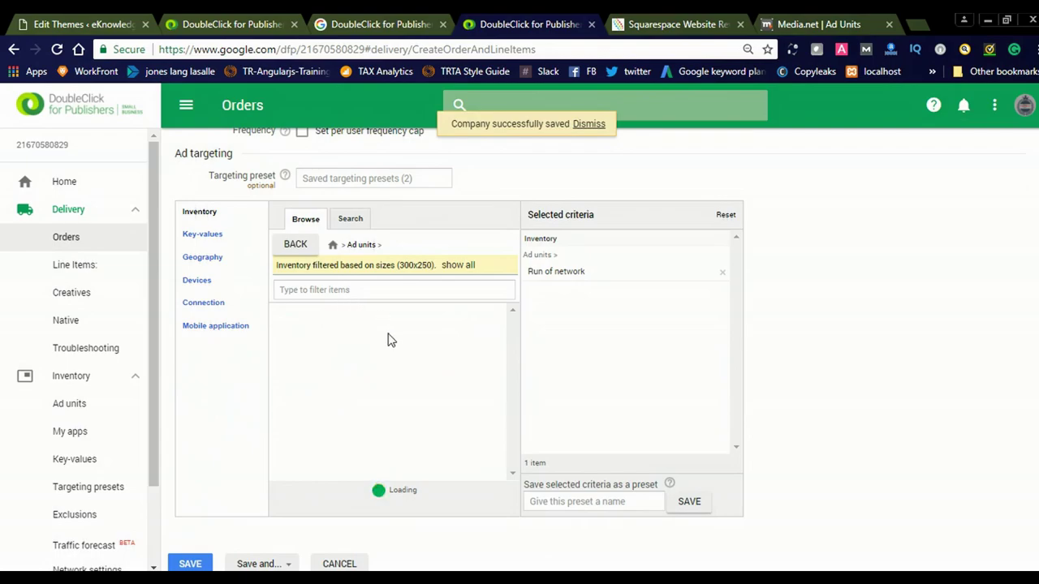
mouse_move(389, 338)
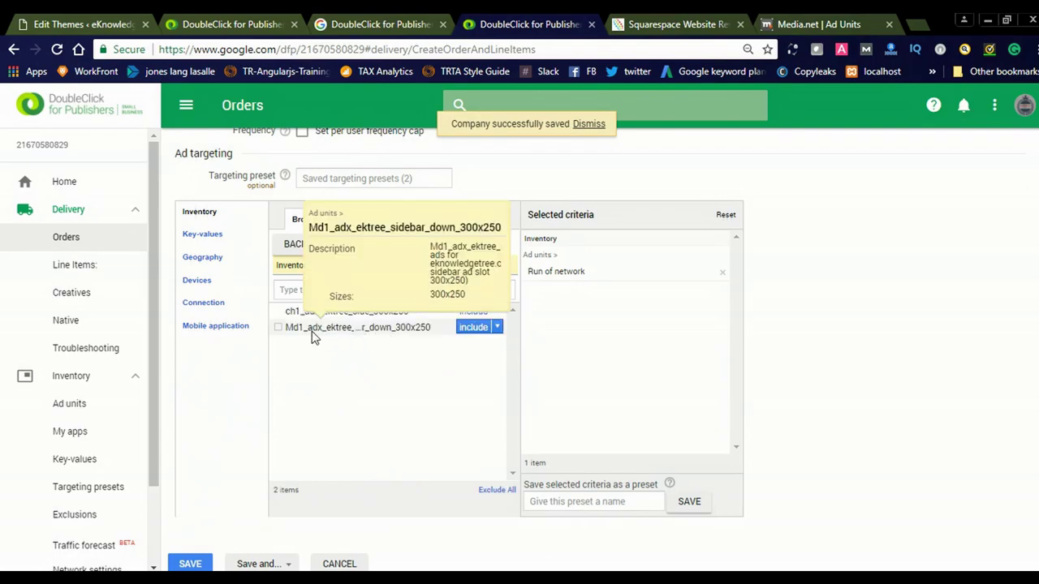
left_click(472, 327)
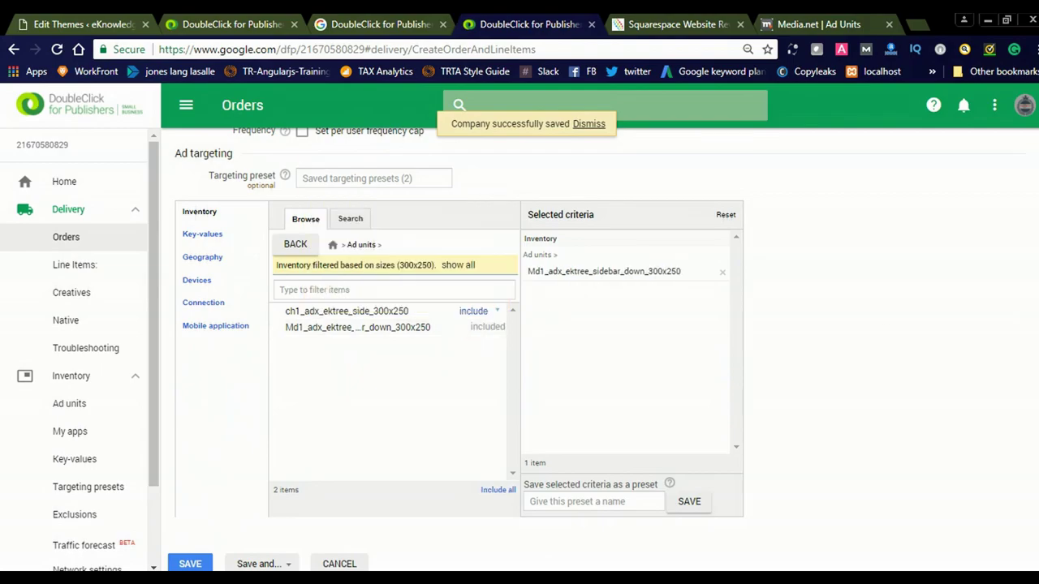
Step: Try to save the line item and continue to uploading creatives
scroll(519, 324, "down", 1)
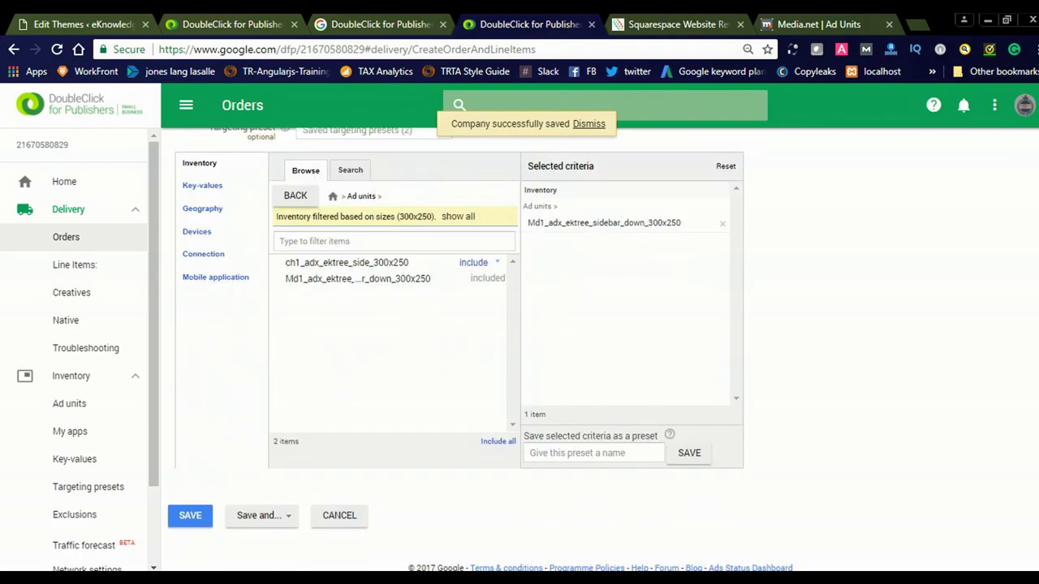
left_click(286, 516)
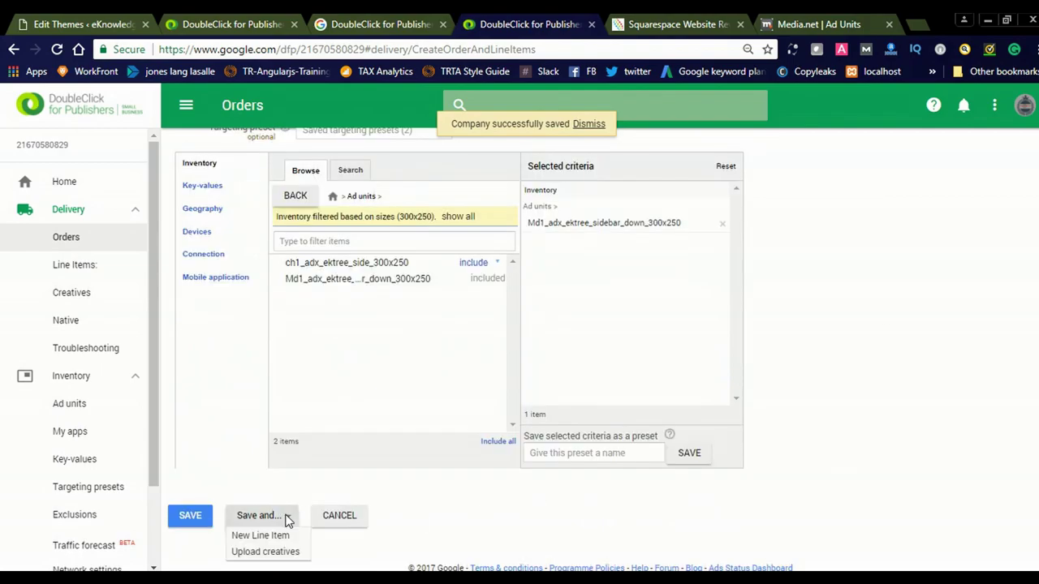
left_click(265, 556)
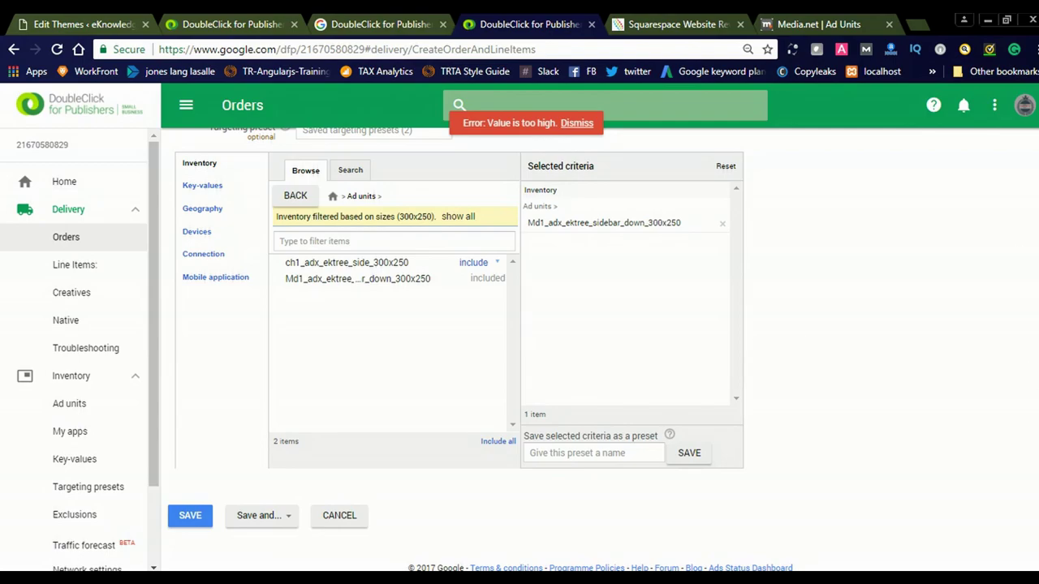
Step: Change the line item's discount back to an absolute value and set it to 0
scroll(480, 349, "up", 5)
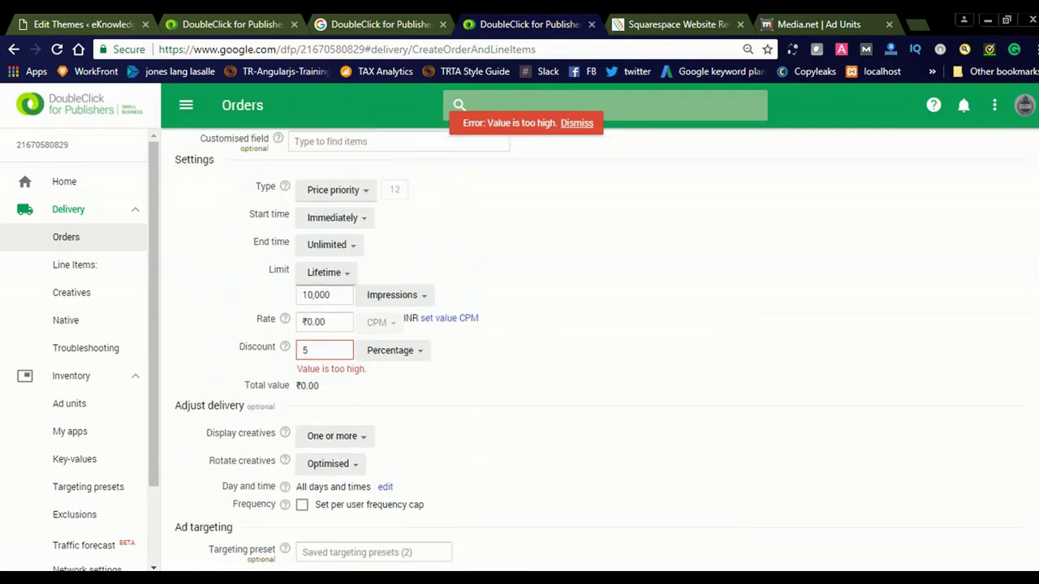
left_click(388, 367)
left_click(433, 378)
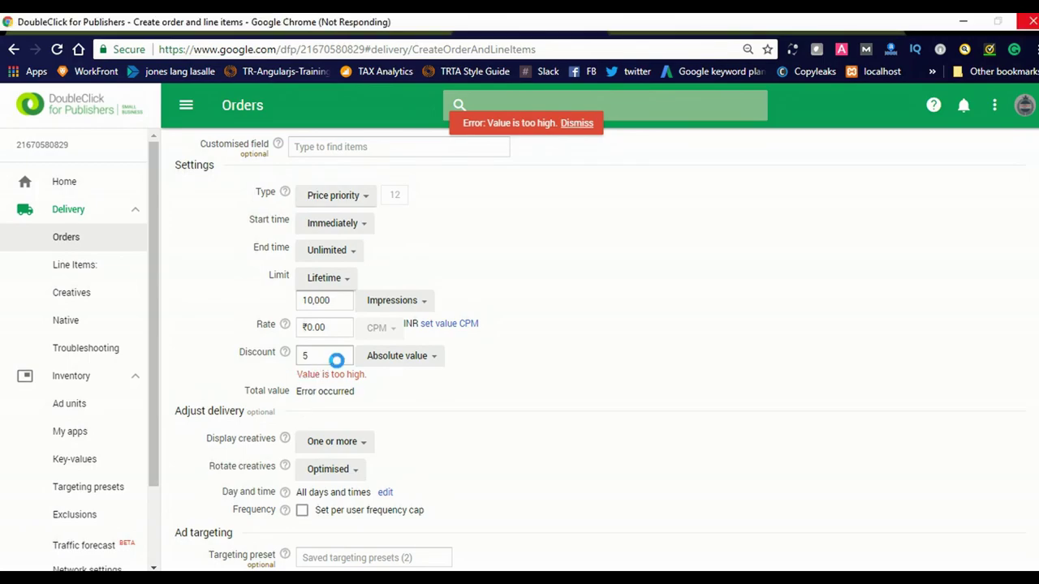
left_click(339, 365)
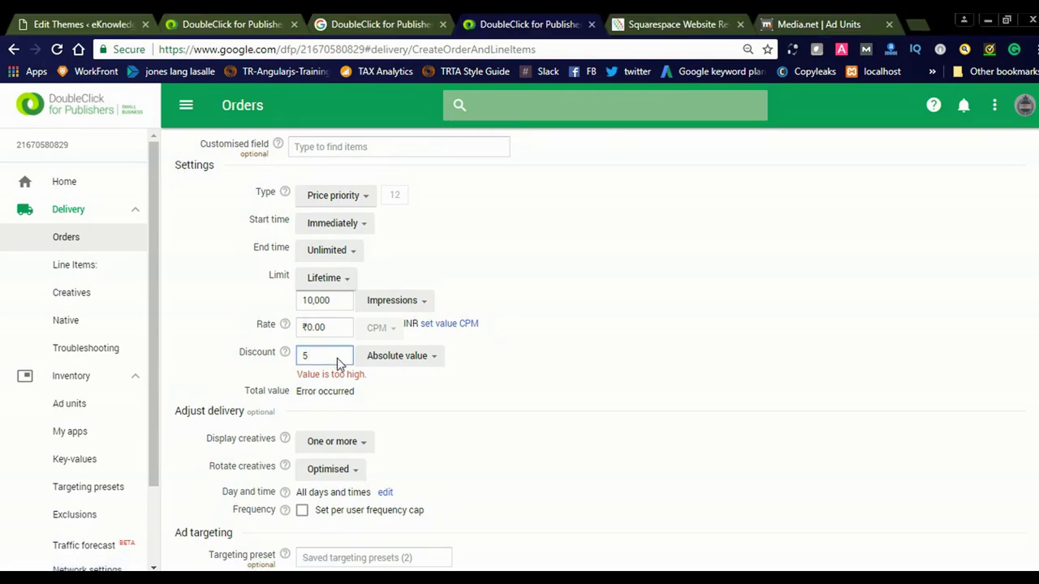
key("BackSpace")
type("0")
scroll(458, 349, "down", 2)
scroll(459, 349, "up", 2)
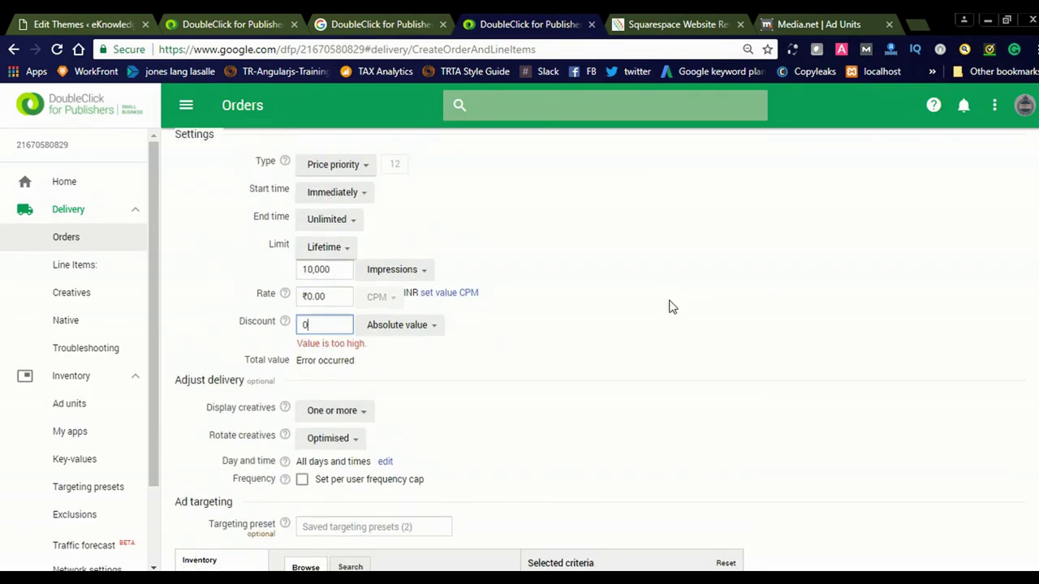
Step: Add a value CPM to the line item and set it to ₹150.00
left_click(464, 293)
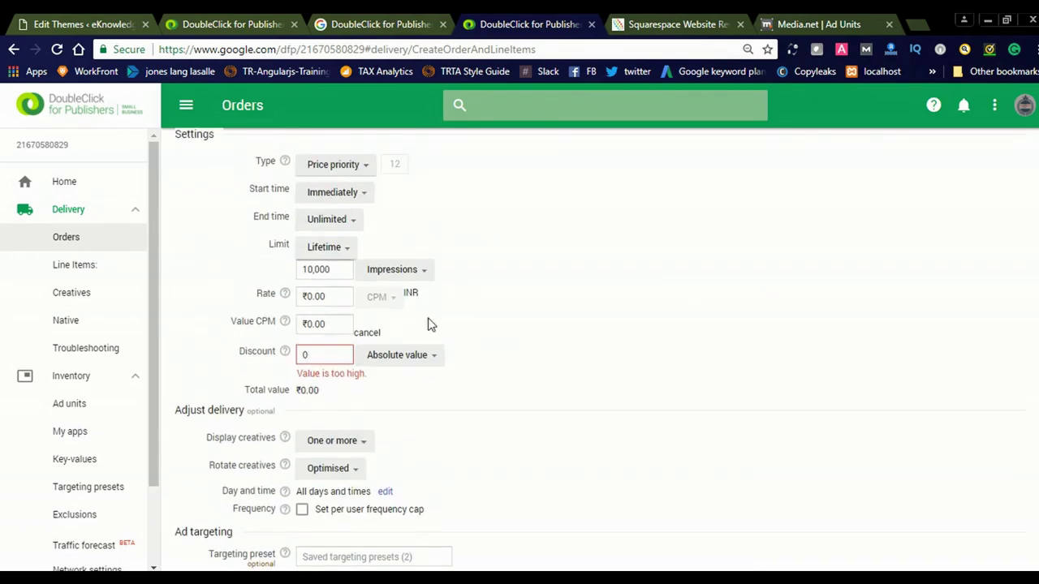
left_click(325, 323)
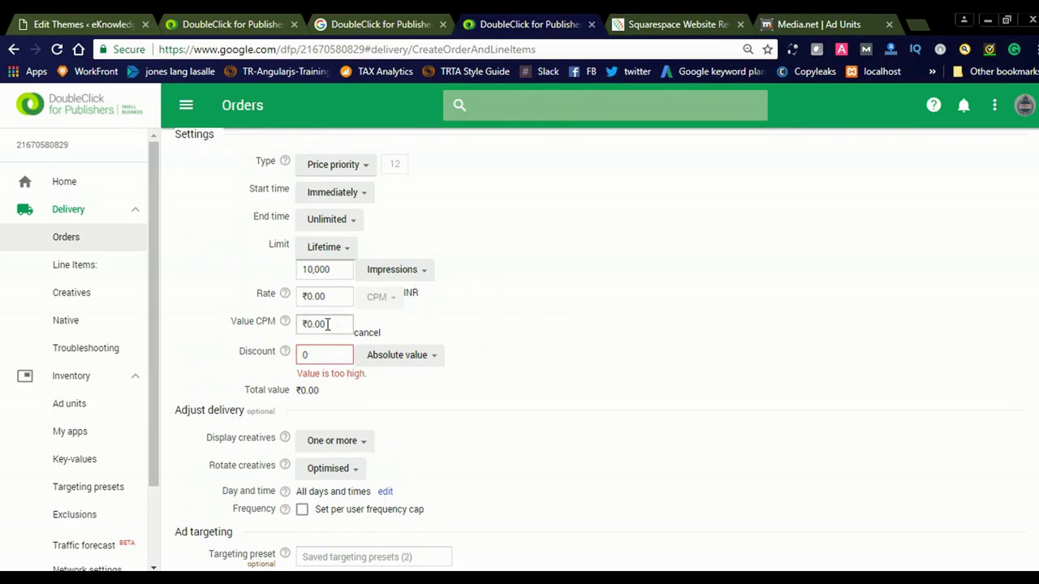
left_click(308, 324)
type("15")
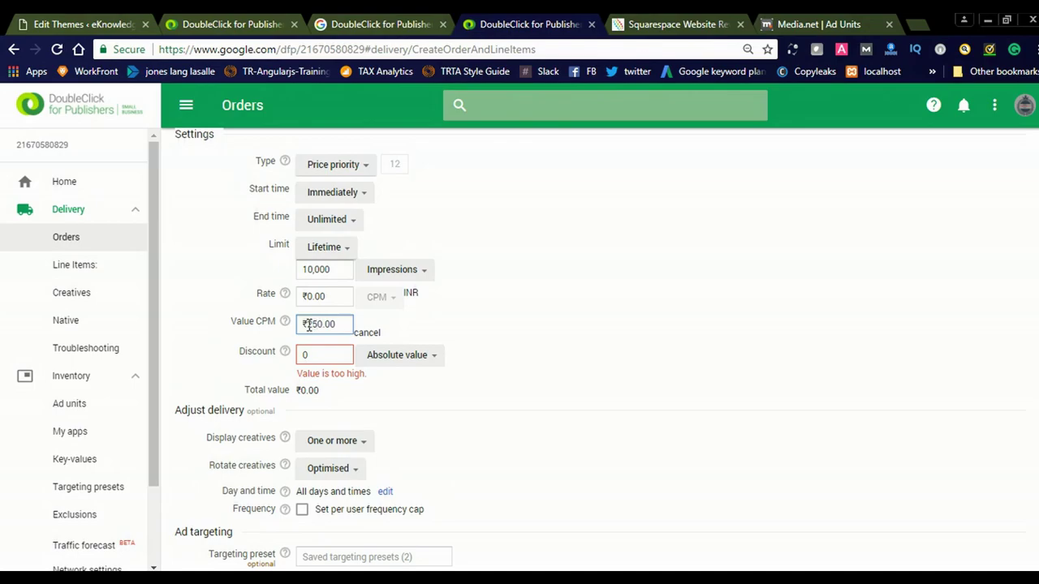
left_click(797, 348)
Step: Save the line item, continue to uploading creatives and start a new Third party creative
scroll(484, 349, "down", 5)
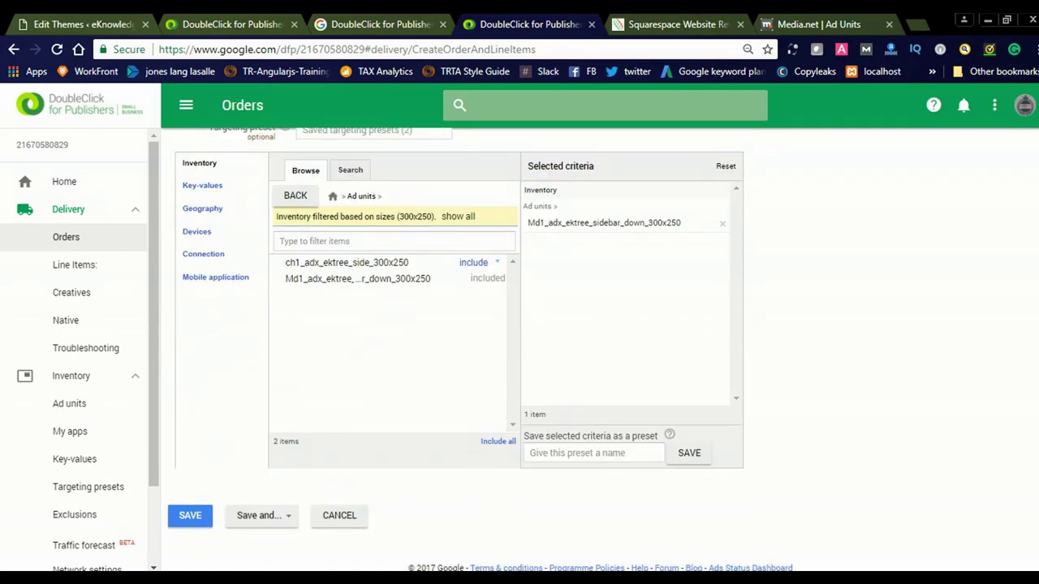
left_click(284, 520)
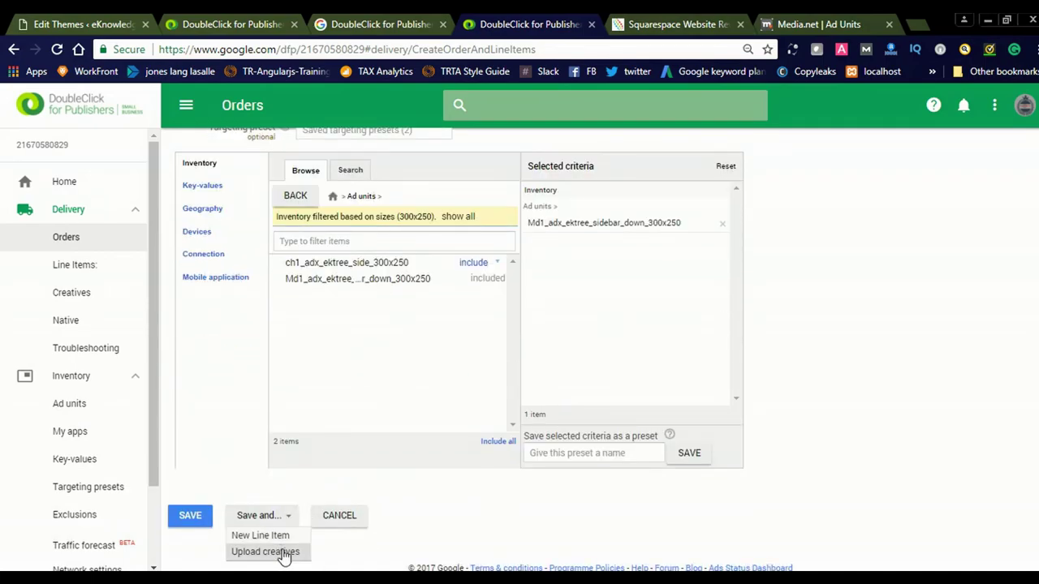
left_click(281, 552)
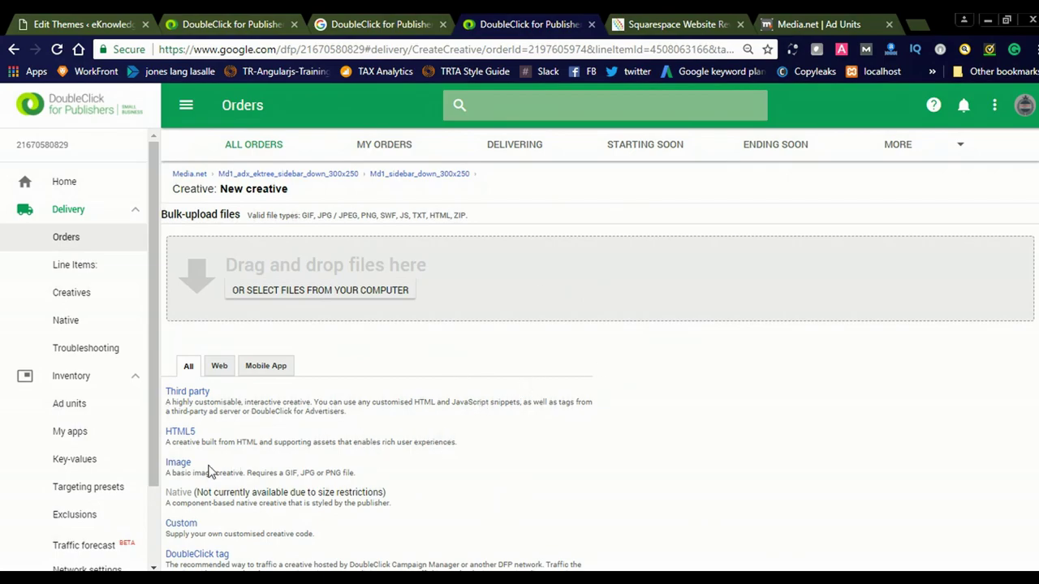
left_click(193, 393)
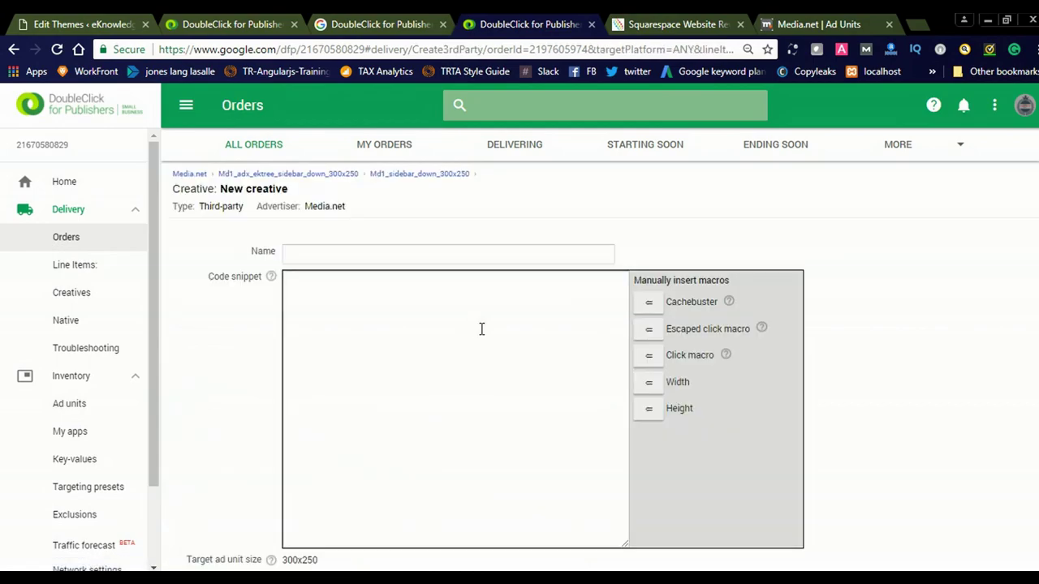
Step: Switch to Media.net, reload its ad units and copy the full ad code of the 300 x 250 Ad Unit 12
left_click(812, 24)
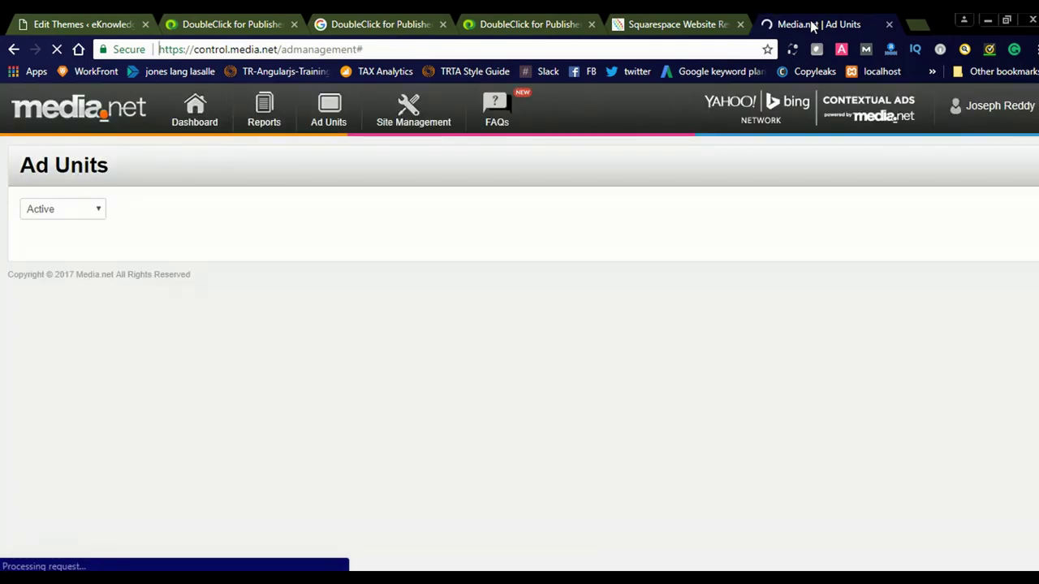
left_click(328, 108)
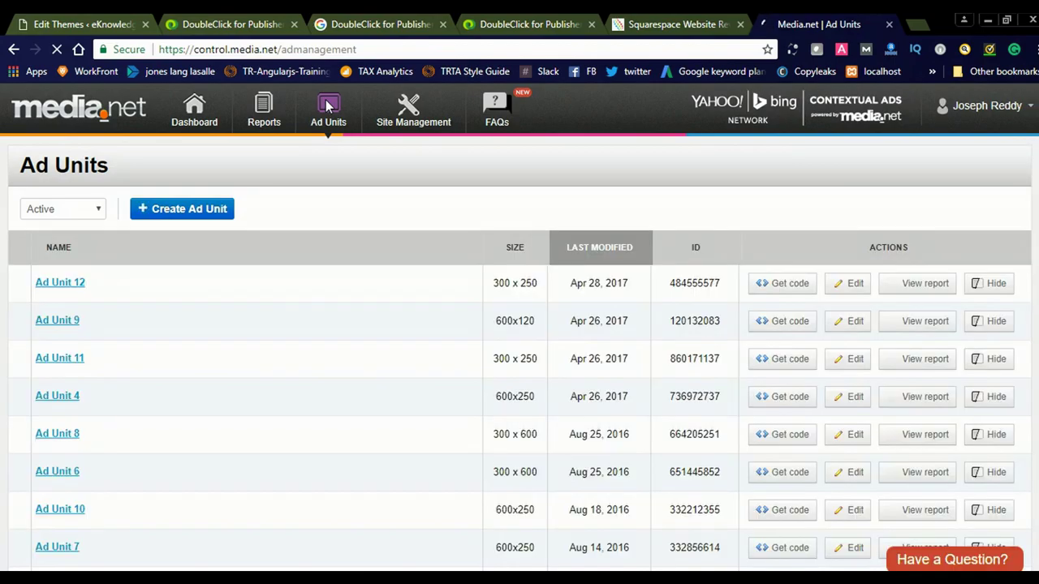
left_click(789, 286)
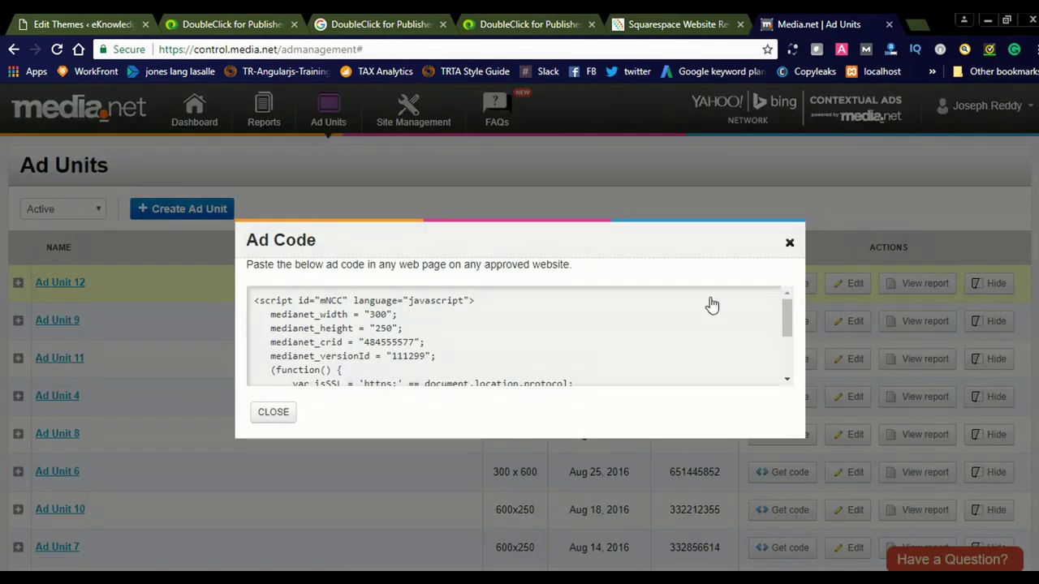
left_click(310, 326)
key("ctrl+c")
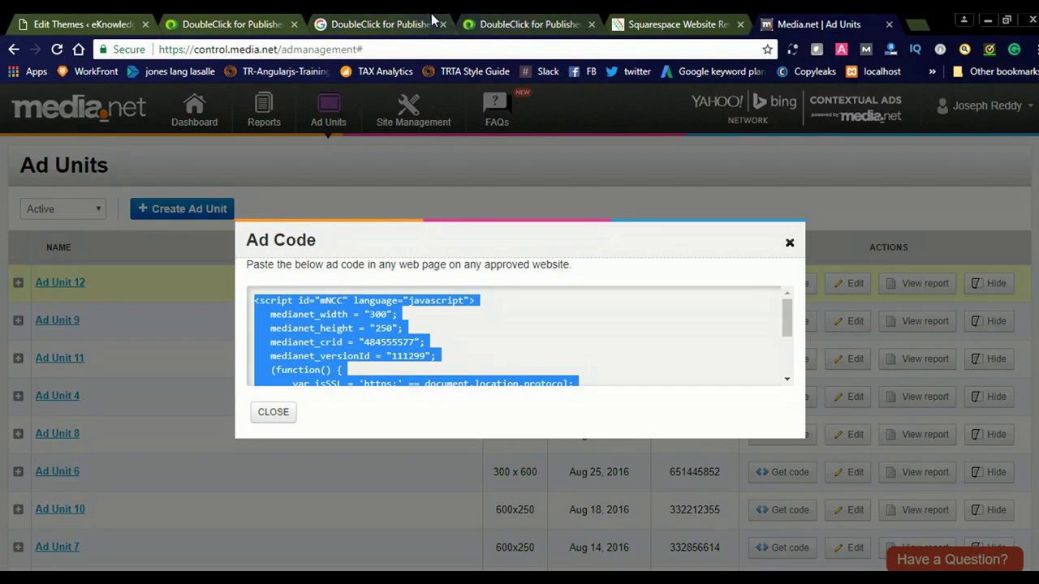
Step: Return to the new creative in DoubleClick for Publishers and paste the Media.net ad code into its code snippet
left_click(265, 25)
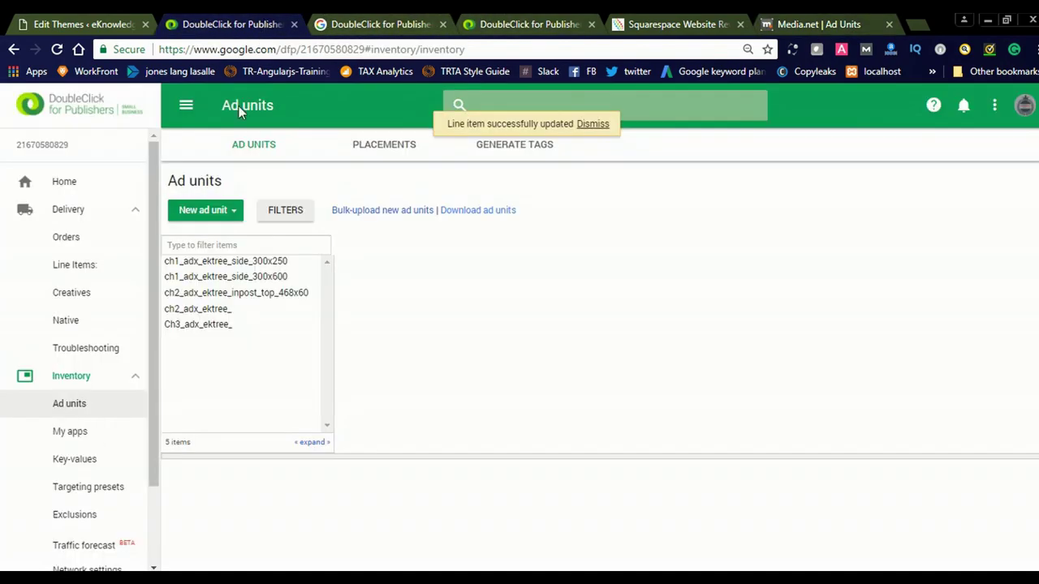
left_click(483, 25)
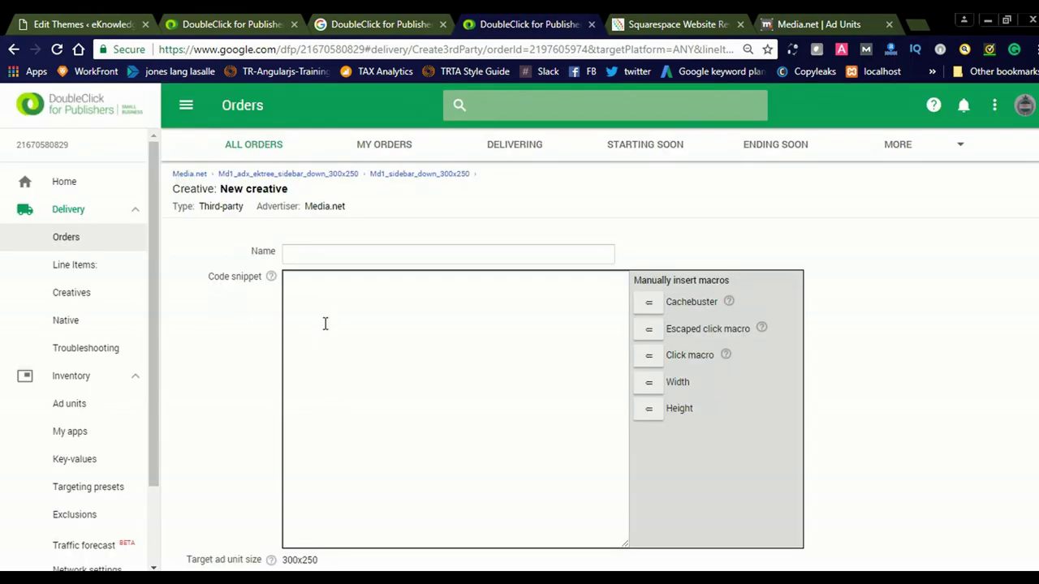
left_click(316, 336)
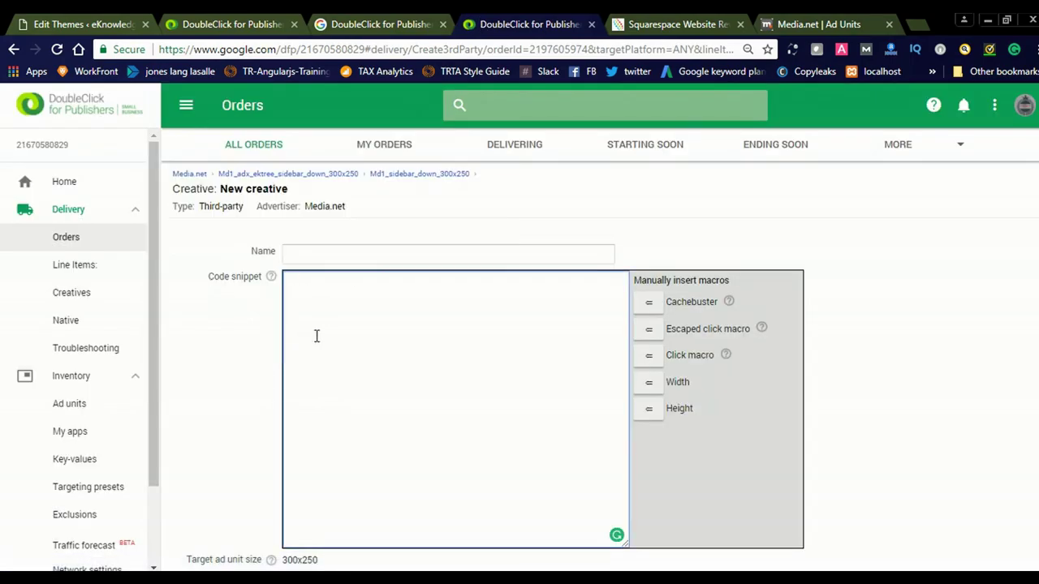
key("ctrl+v")
Step: Name the creative Medianet_300x250 and insert the click macro at the end of its code snippet
left_click(319, 256)
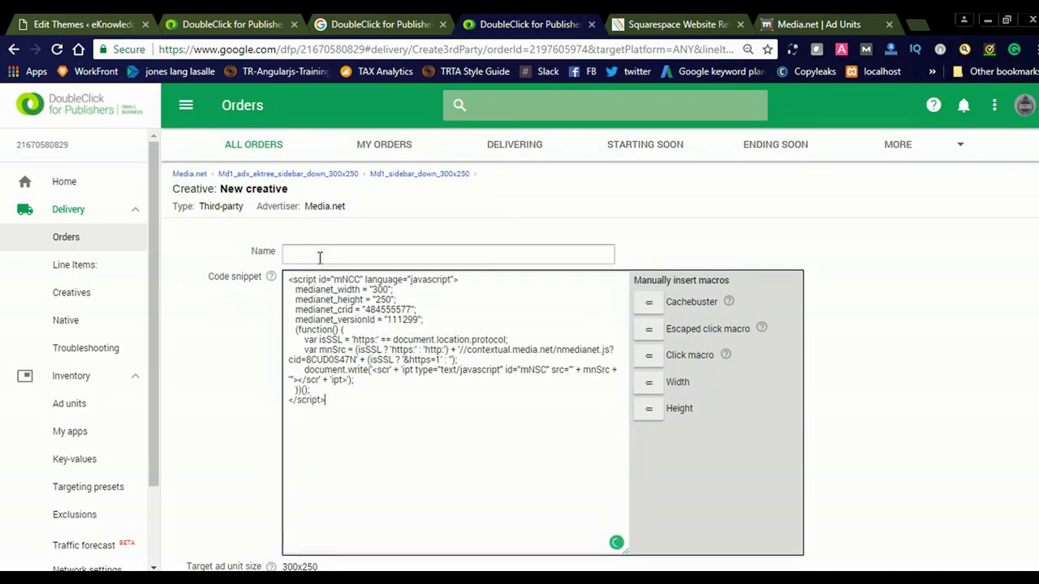
type("M")
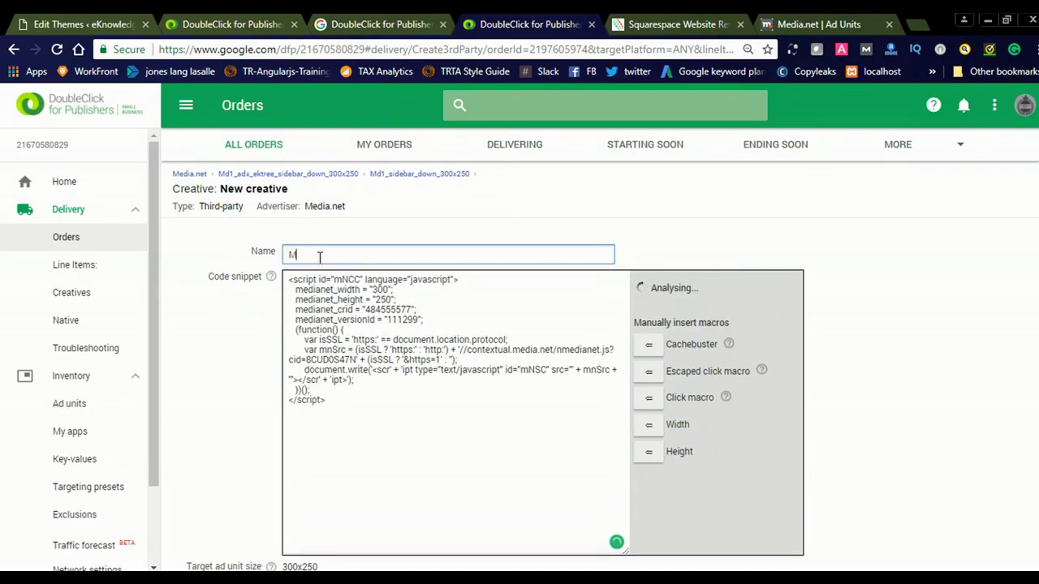
type("edia.")
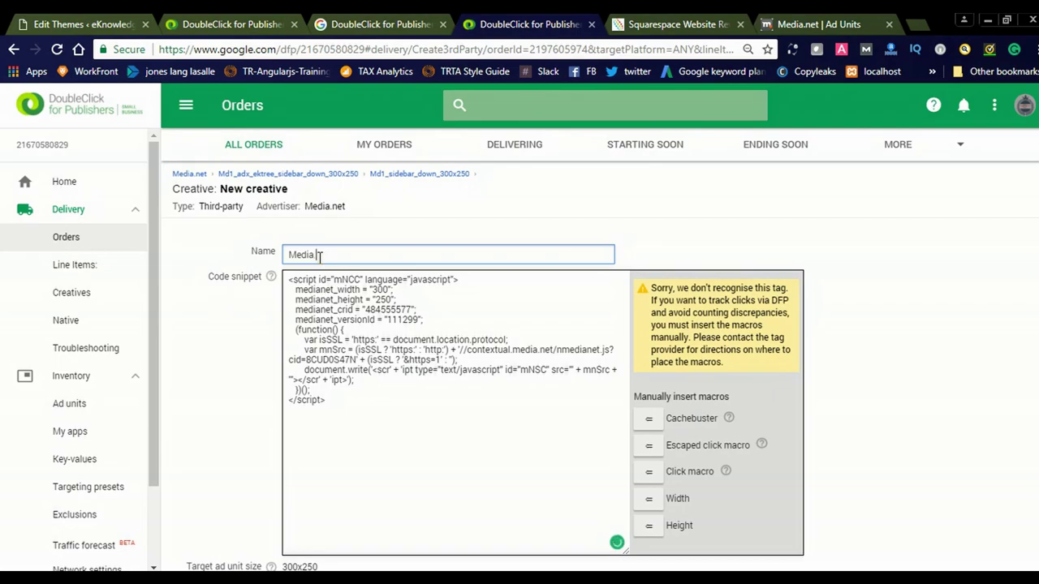
type("net_350")
key("BackSpace")
key("BackSpace")
type("00x250")
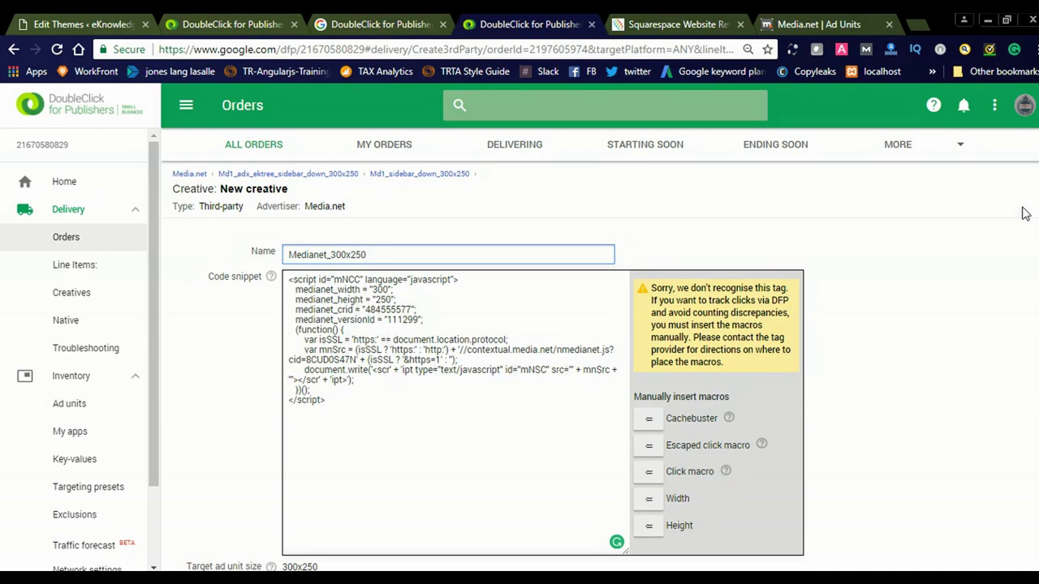
left_click(1025, 213)
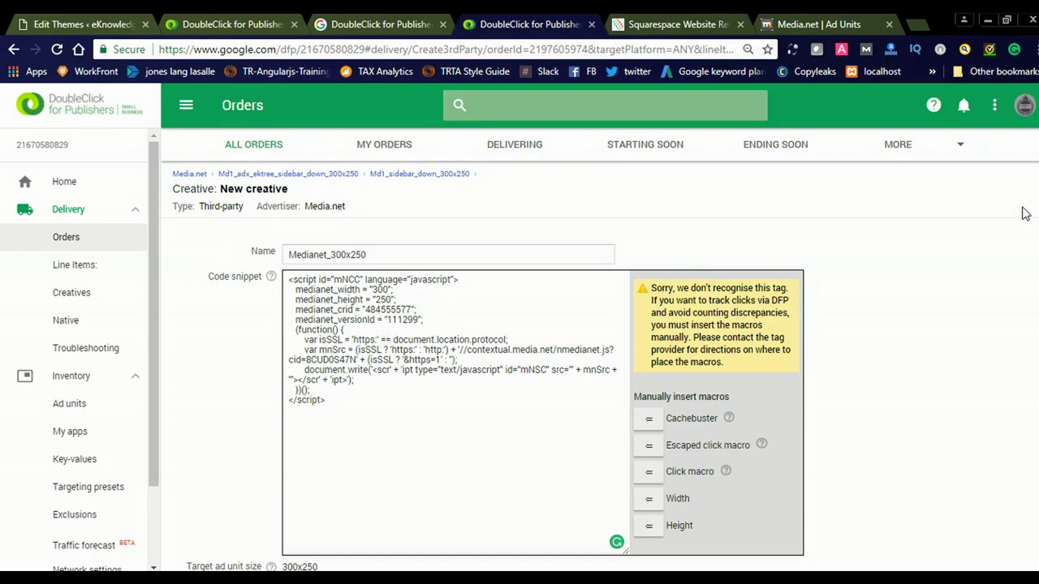
left_click(654, 472)
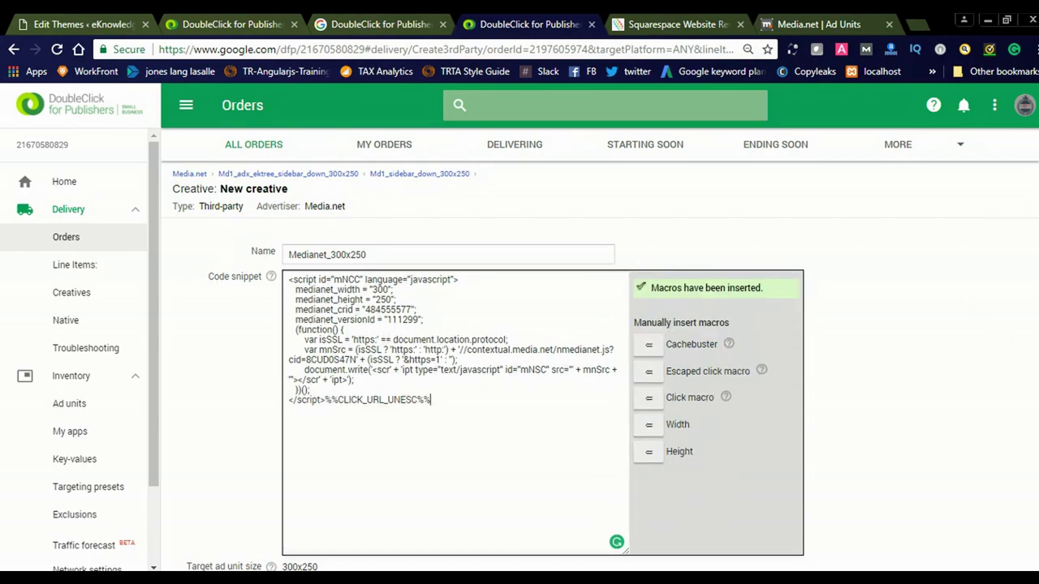
Step: Save the Medianet_300x250 creative and approve its order
scroll(519, 349, "down", 4)
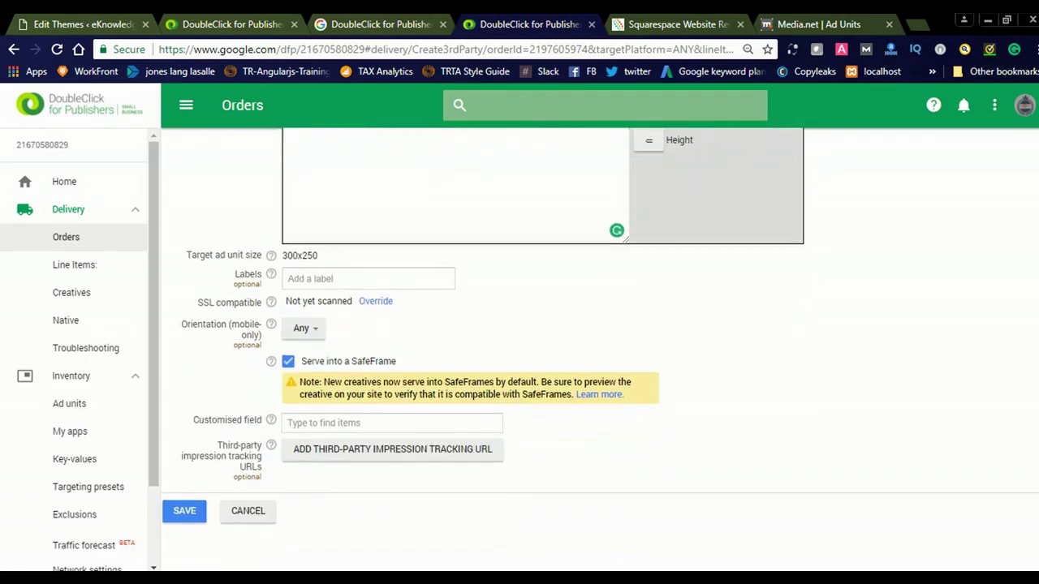
scroll(520, 349, "up", 2)
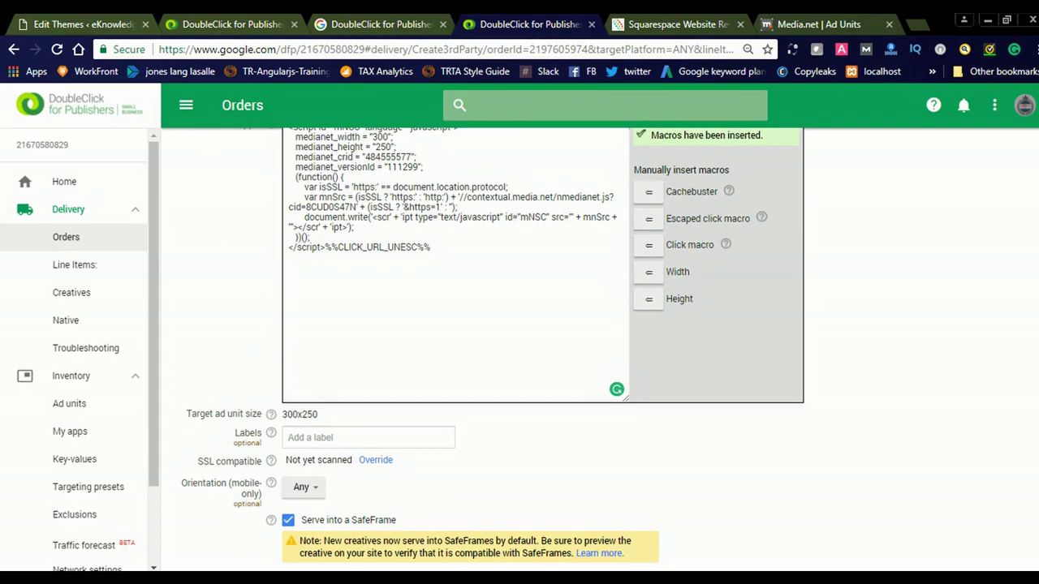
scroll(520, 349, "down", 2)
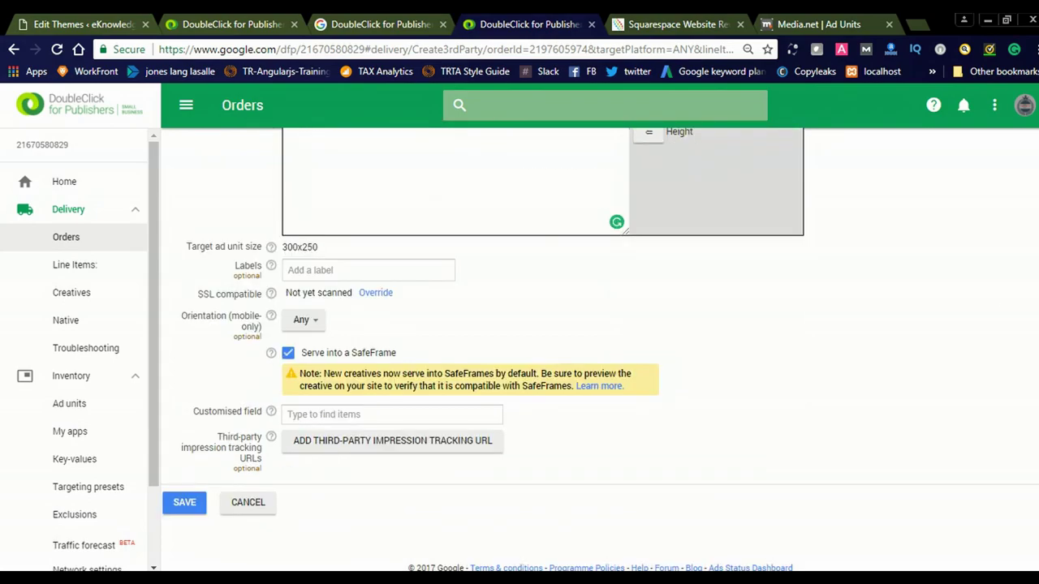
left_click(185, 503)
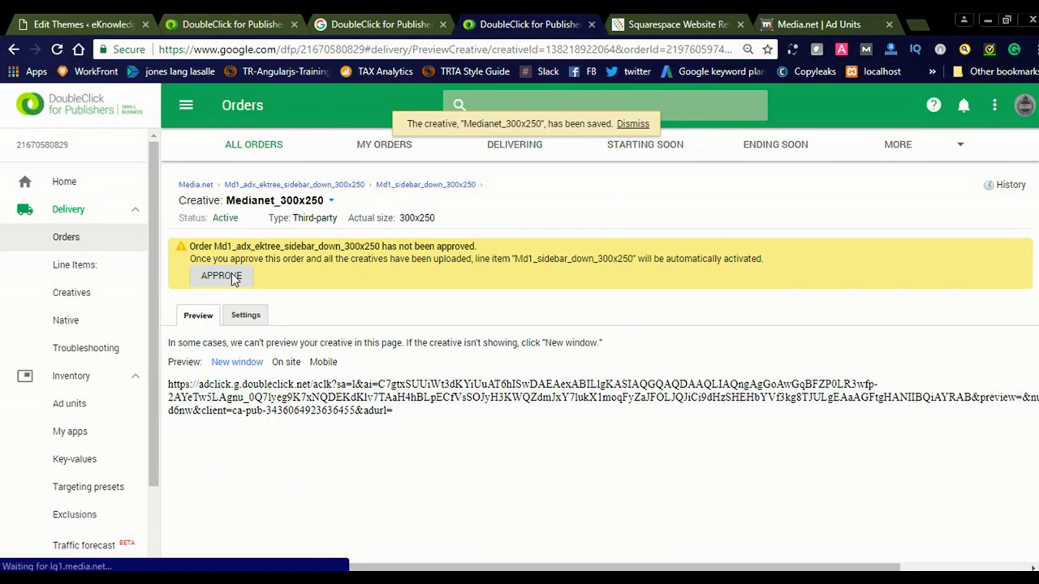
left_click(222, 277)
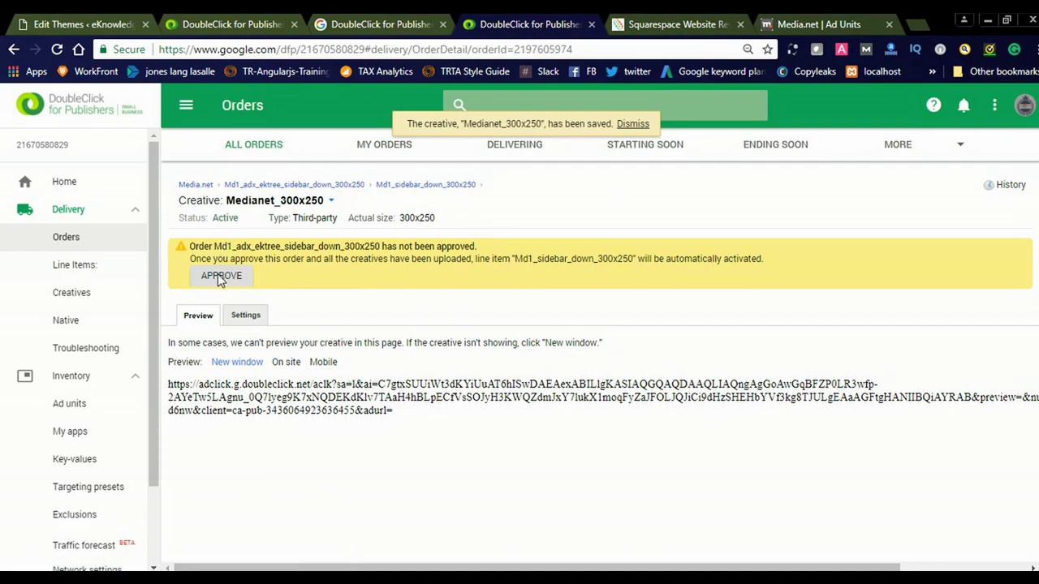
left_click(221, 278)
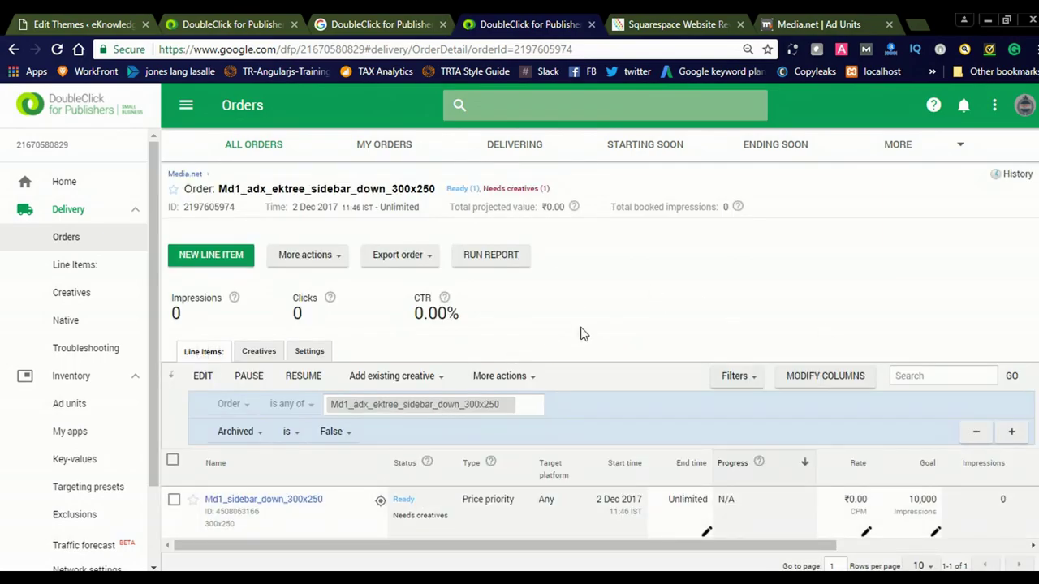
Step: Open the Md1_adx_ektree_sidebar_down_300x250 ad unit from the inventory's ad units
scroll(349, 235, "down", 3)
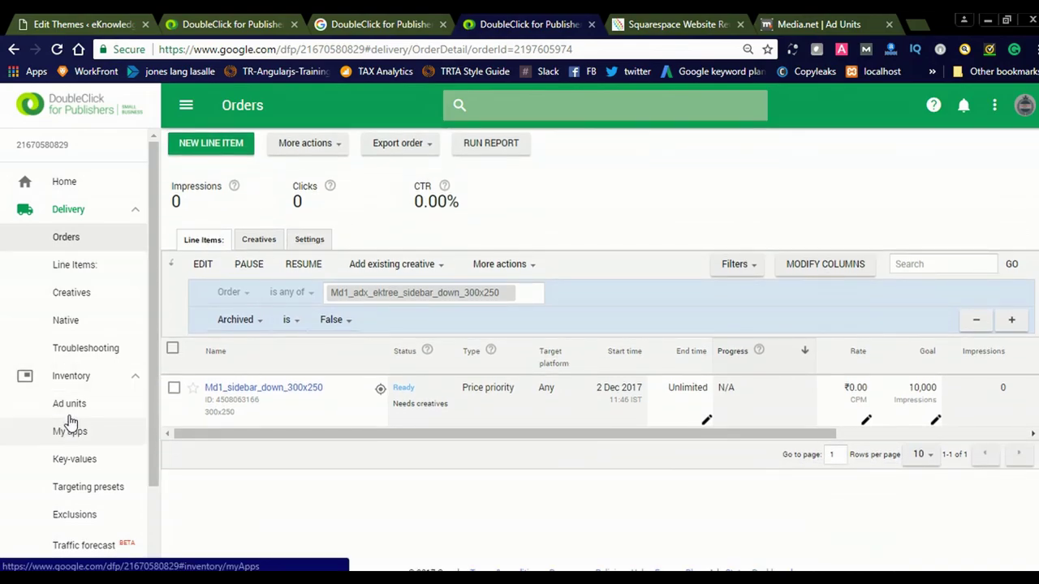
left_click(68, 409)
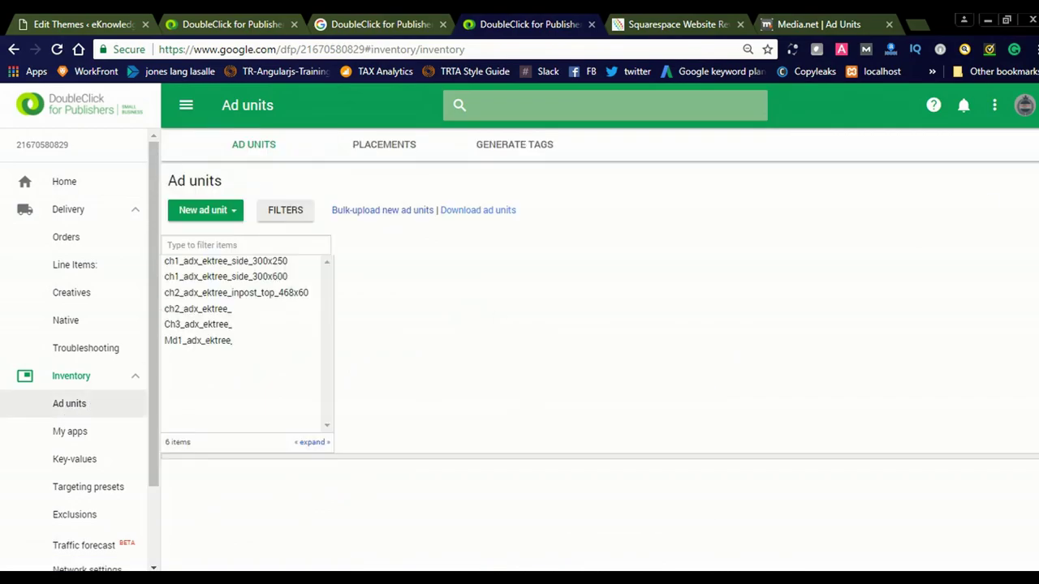
left_click(197, 344)
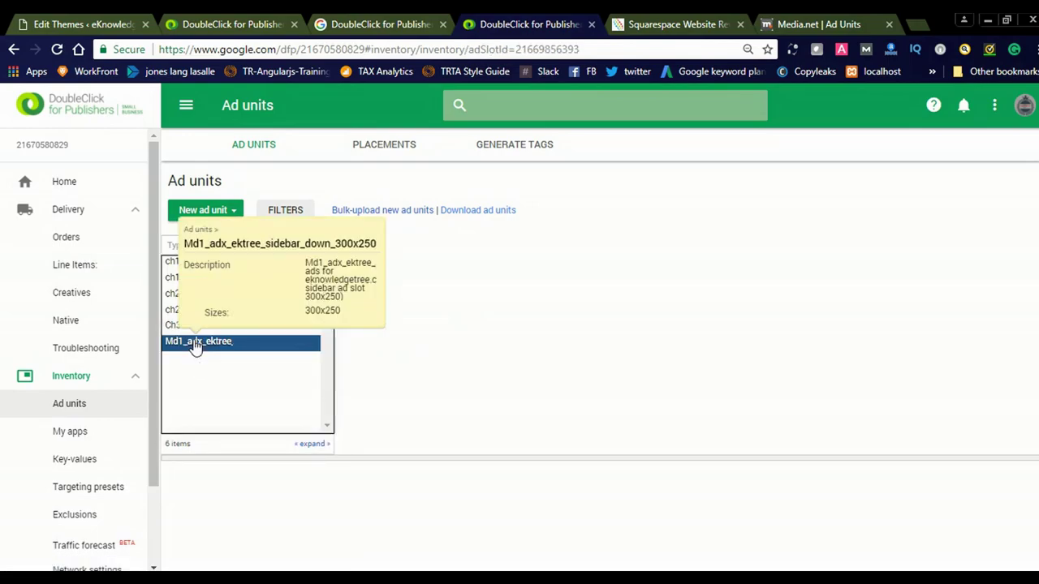
scroll(601, 349, "down", 3)
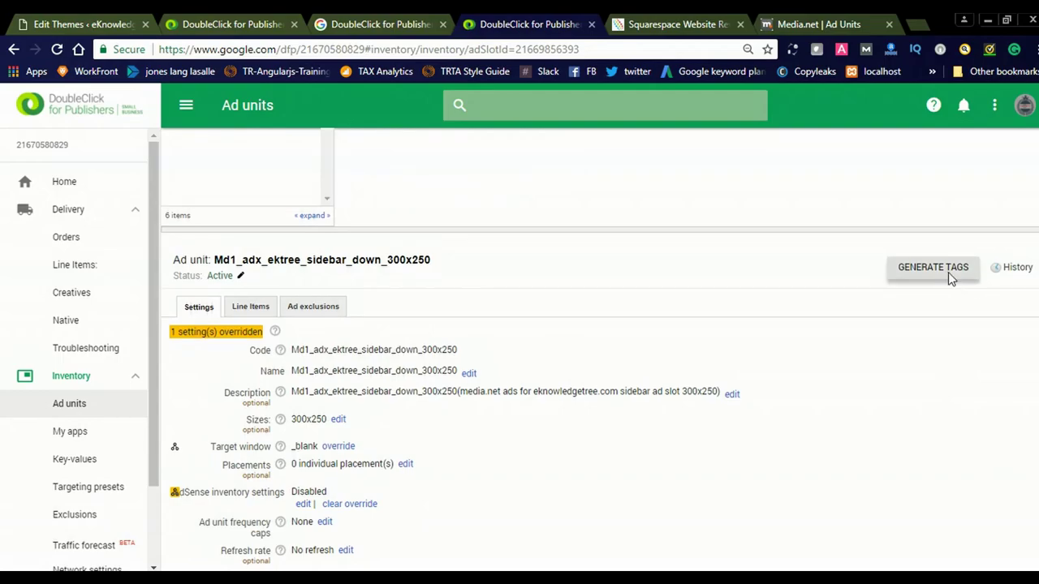
Step: Generate a Google Publisher Tag for the ad unit with single request enabled and inventory size 300x250
left_click(948, 275)
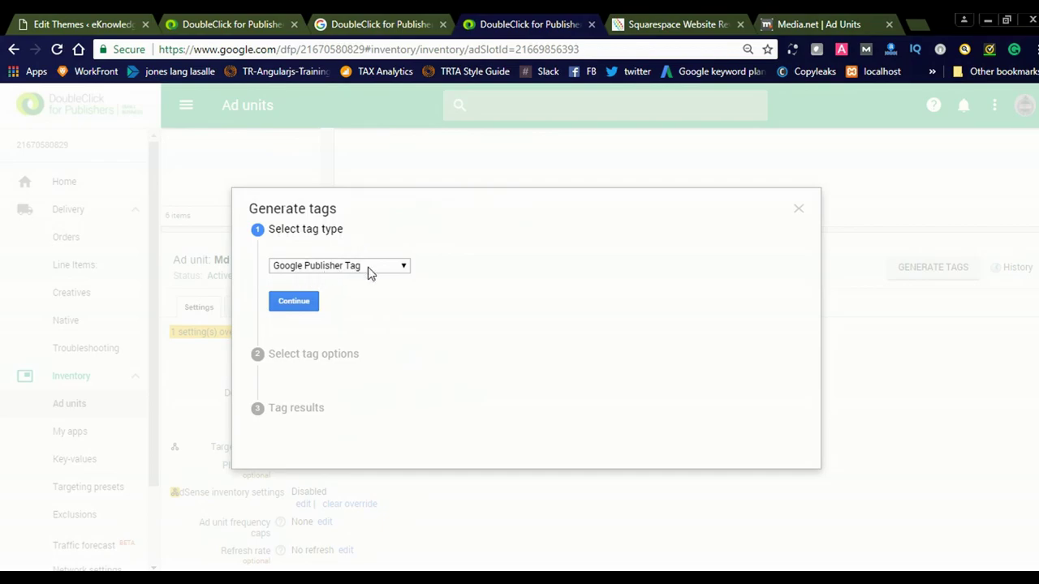
left_click(403, 269)
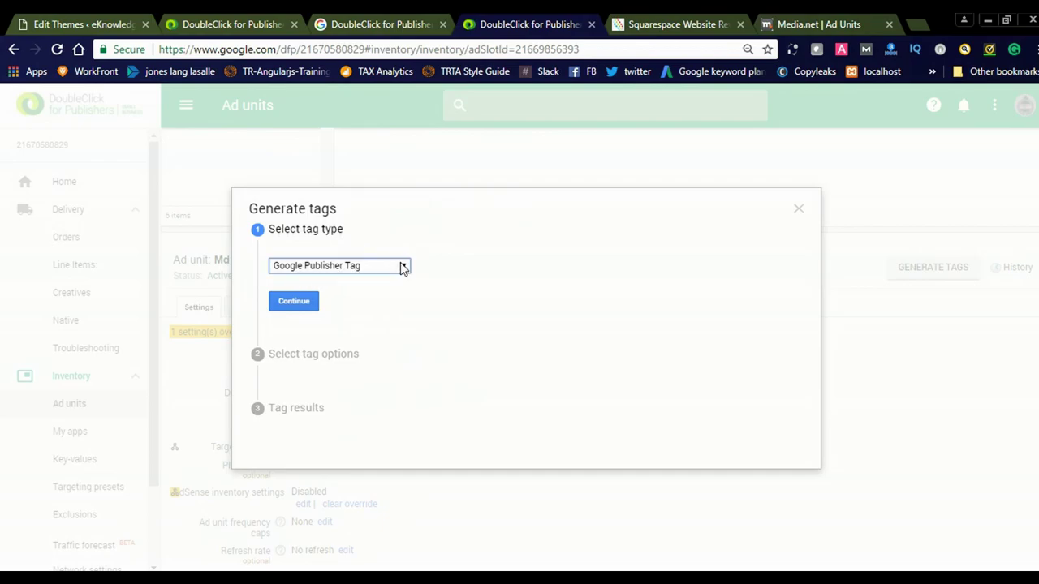
left_click(288, 304)
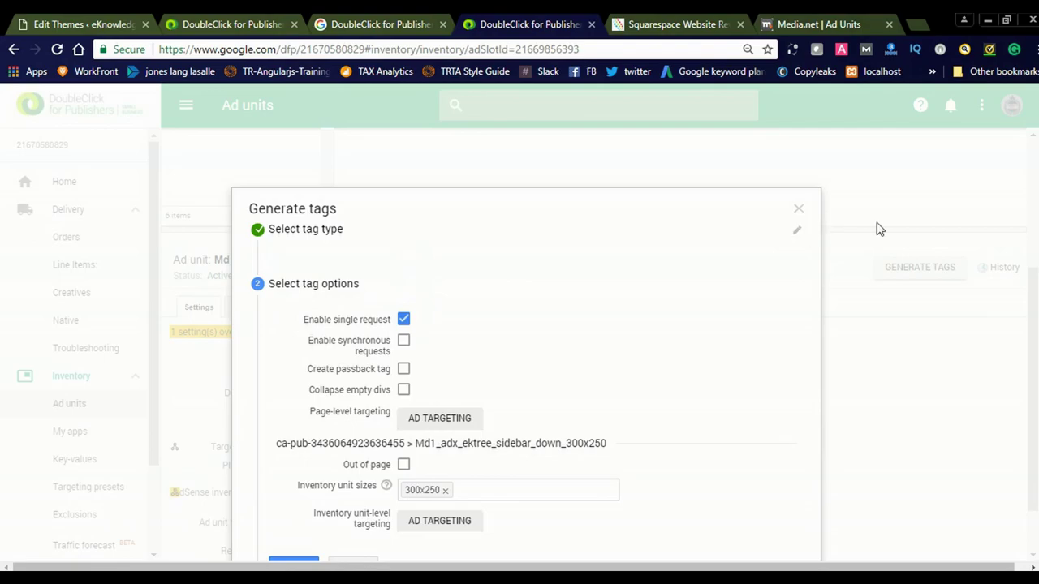
scroll(836, 315, "down", 2)
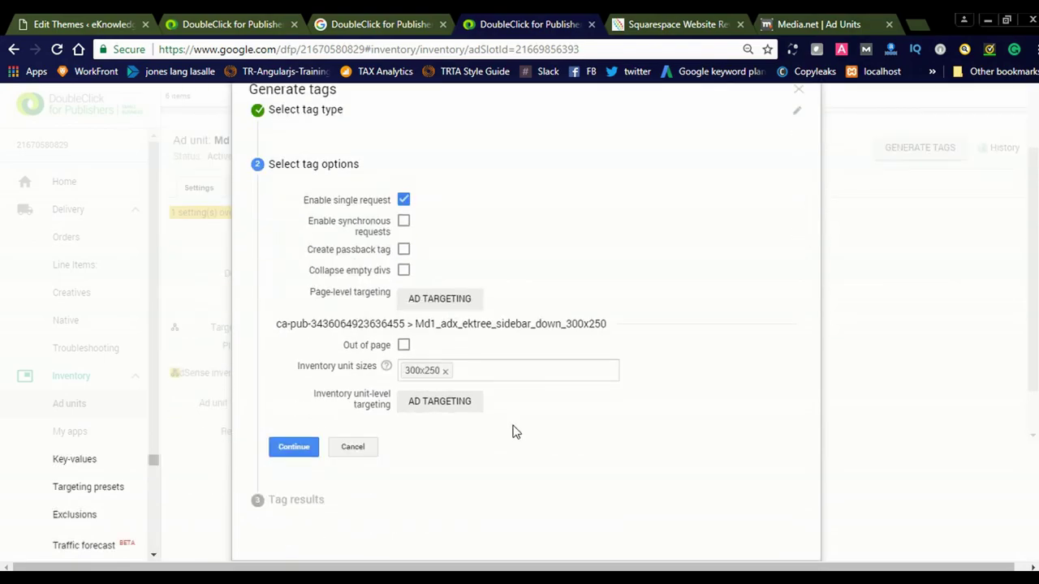
left_click(295, 449)
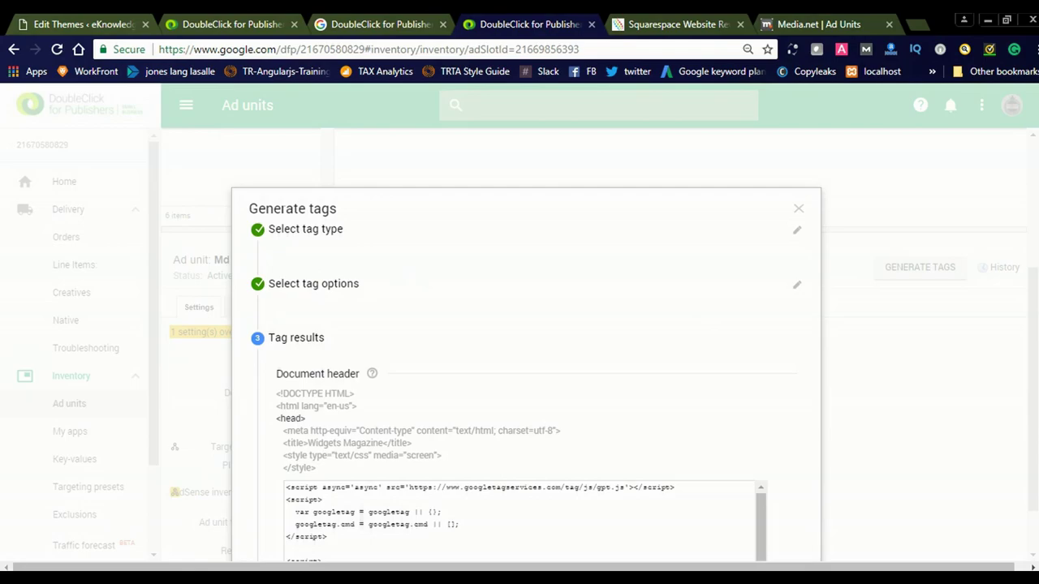
scroll(557, 413, "down", 4)
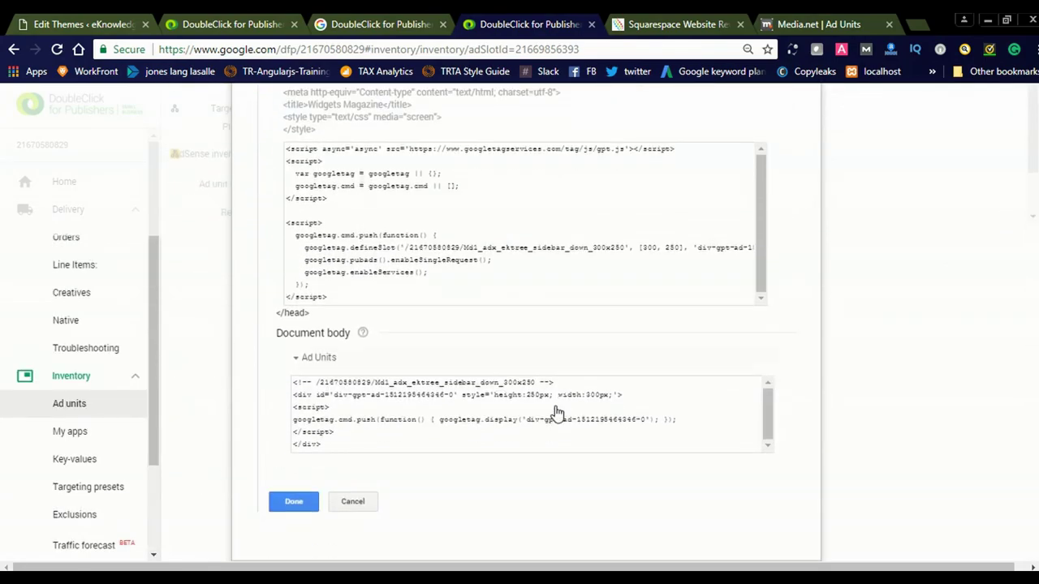
left_click(459, 403)
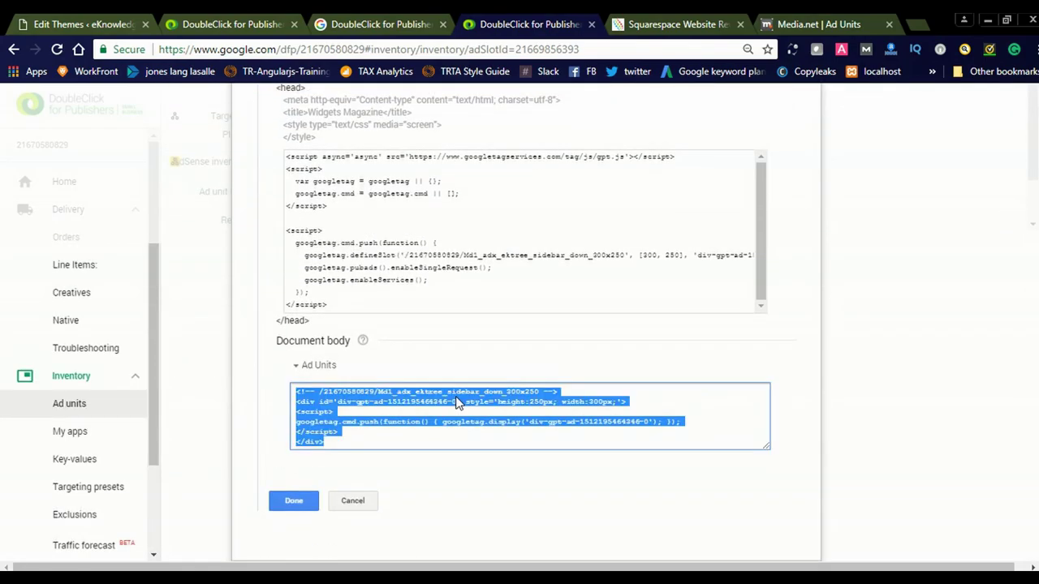
left_click(62, 25)
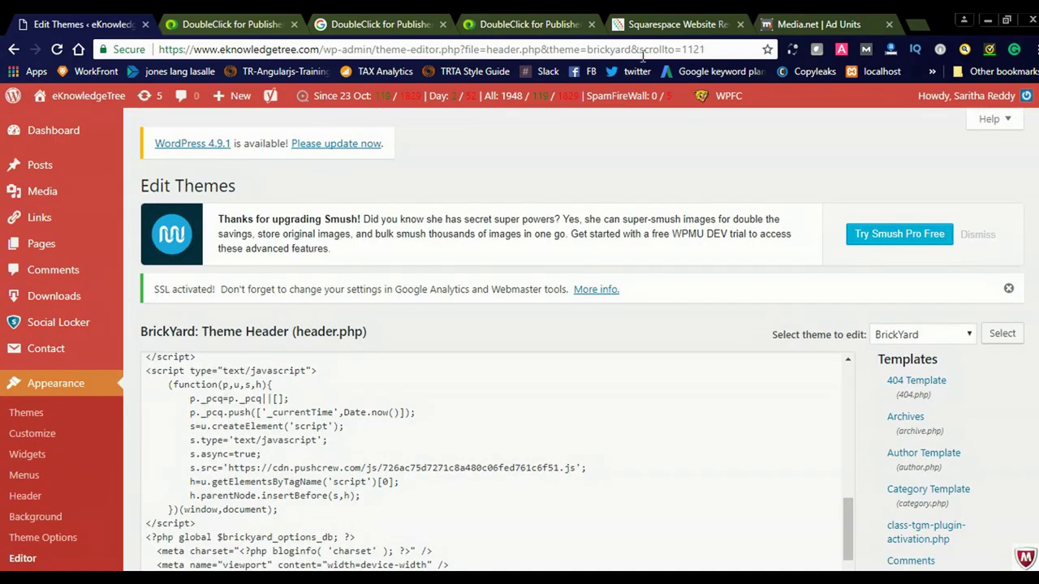
left_click(224, 25)
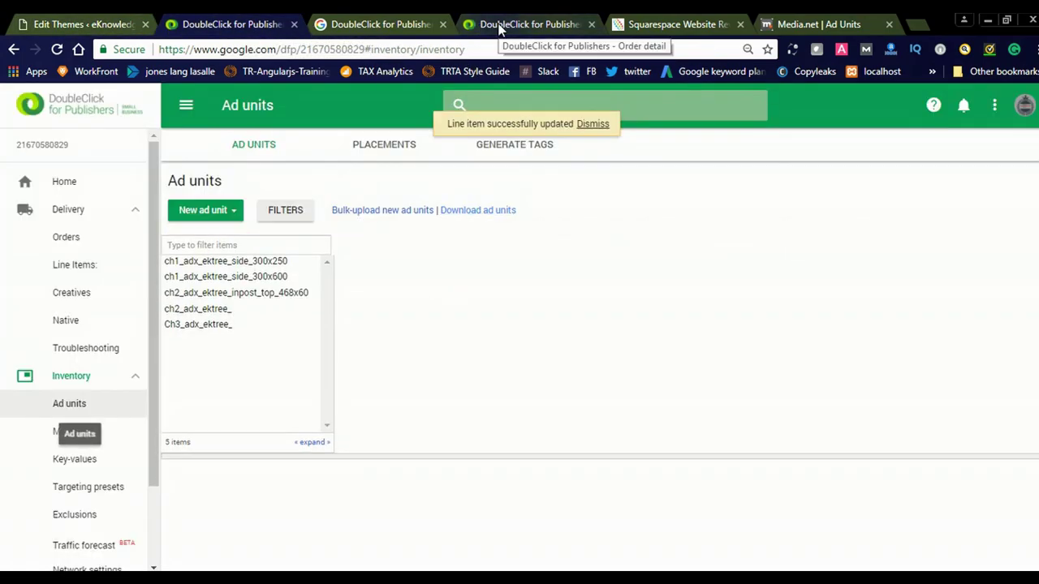
left_click(480, 26)
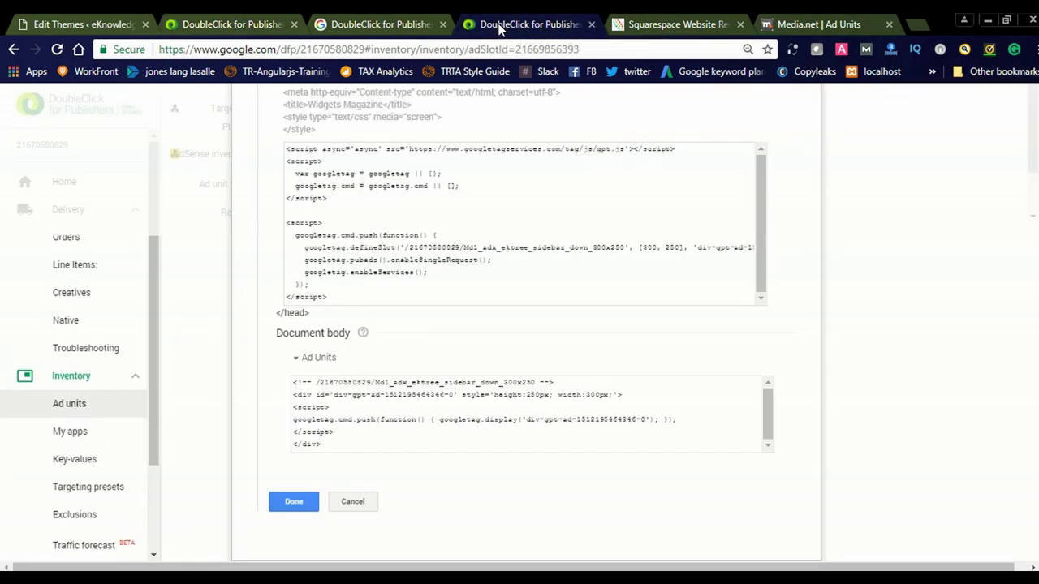
Step: Copy the document header code and paste it into WordPress's header.php on a new line after the ch2_adx_ektree_linkads_middle_468x60 script
left_click(354, 242)
key("ctrl+c")
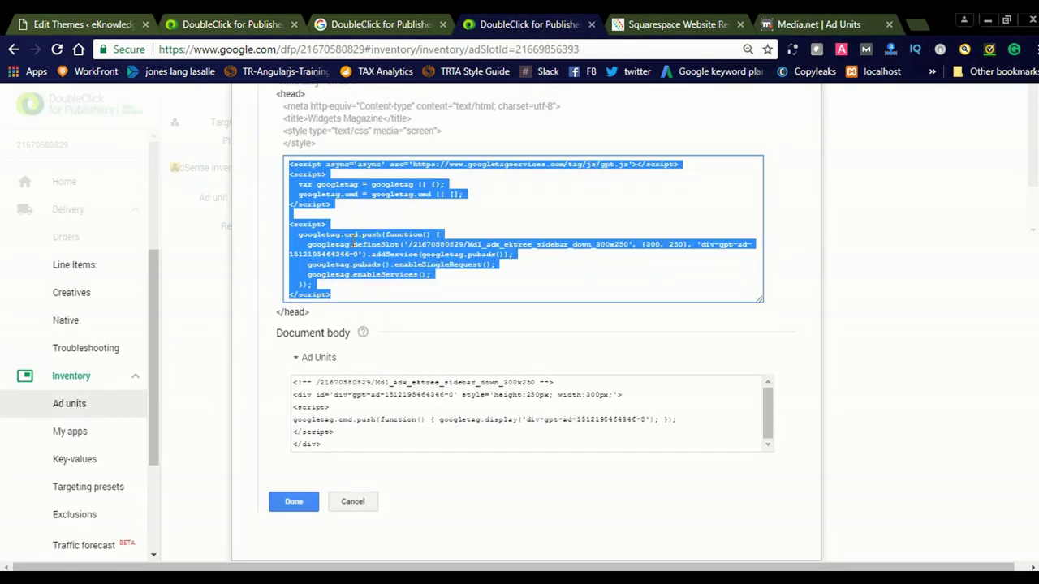
left_click(111, 23)
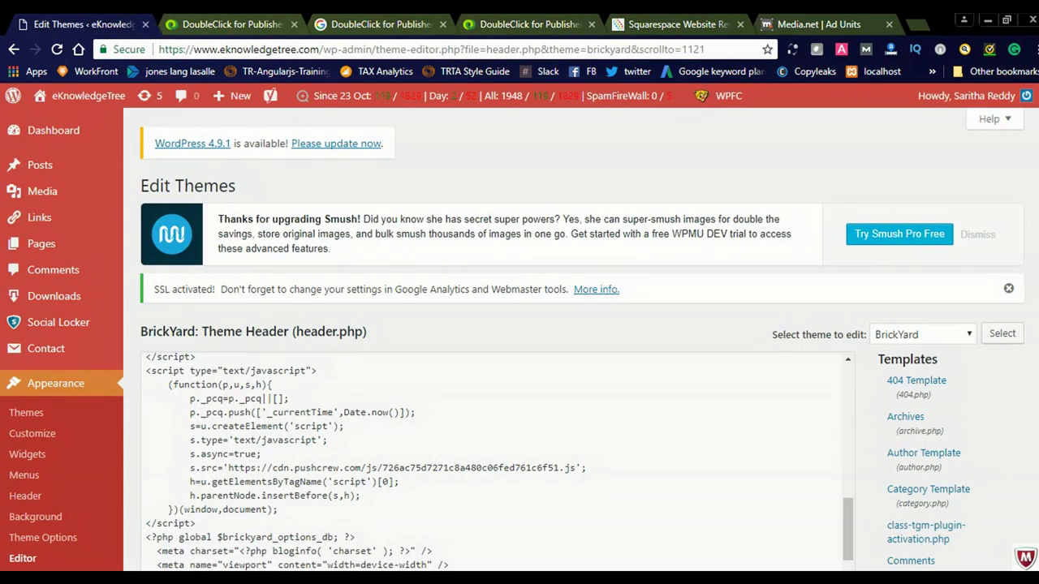
scroll(519, 340, "down", 4)
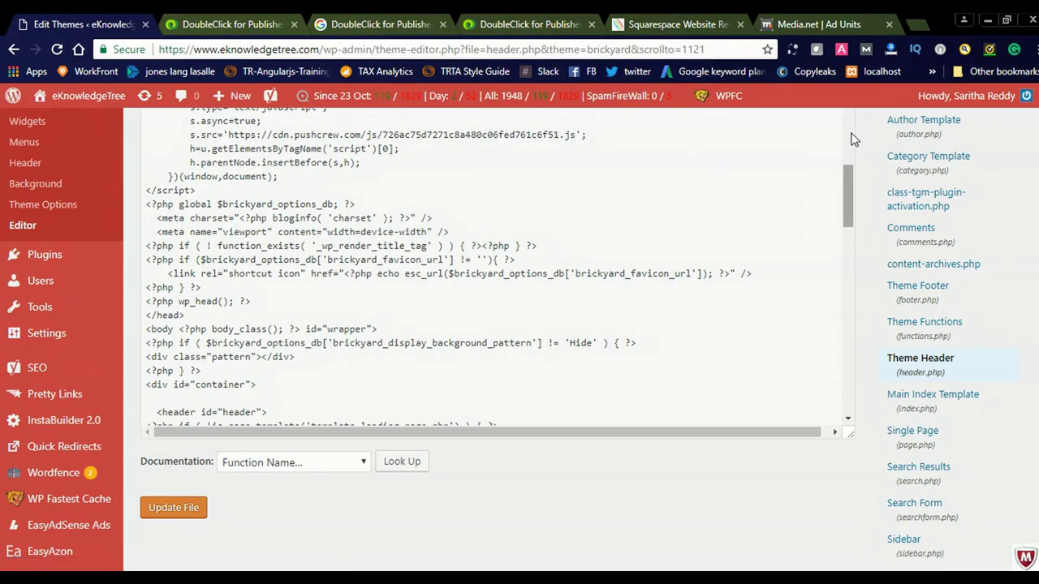
scroll(851, 136, "up", 4)
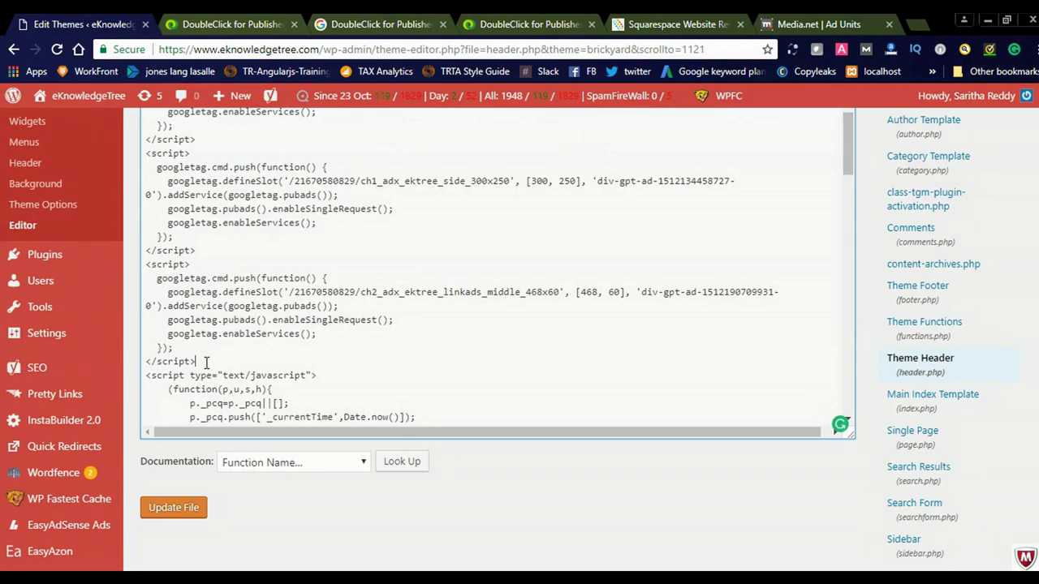
key("Return")
scroll(206, 362, "down", 2)
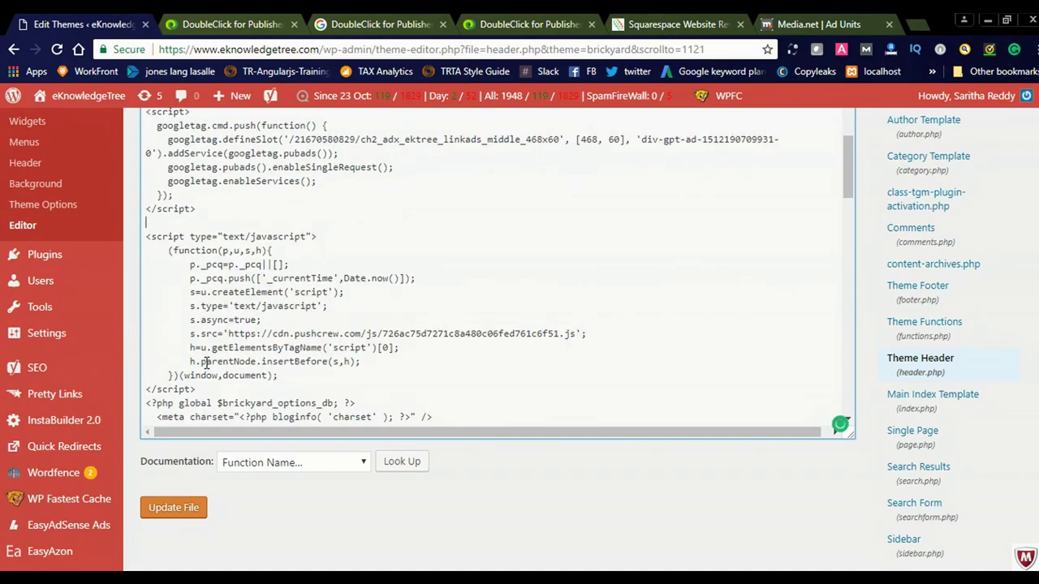
key("ctrl+v")
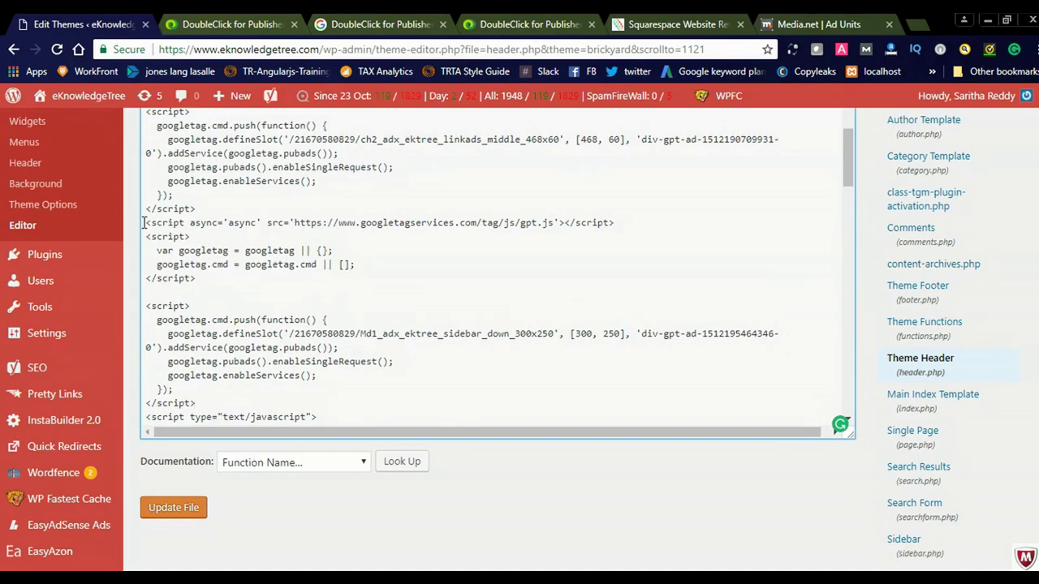
Step: Delete the repeated gpt.js loader, googletag initialisation script and blank lines from the pasted code, and update header.php
left_click_drag(146, 222, 195, 279)
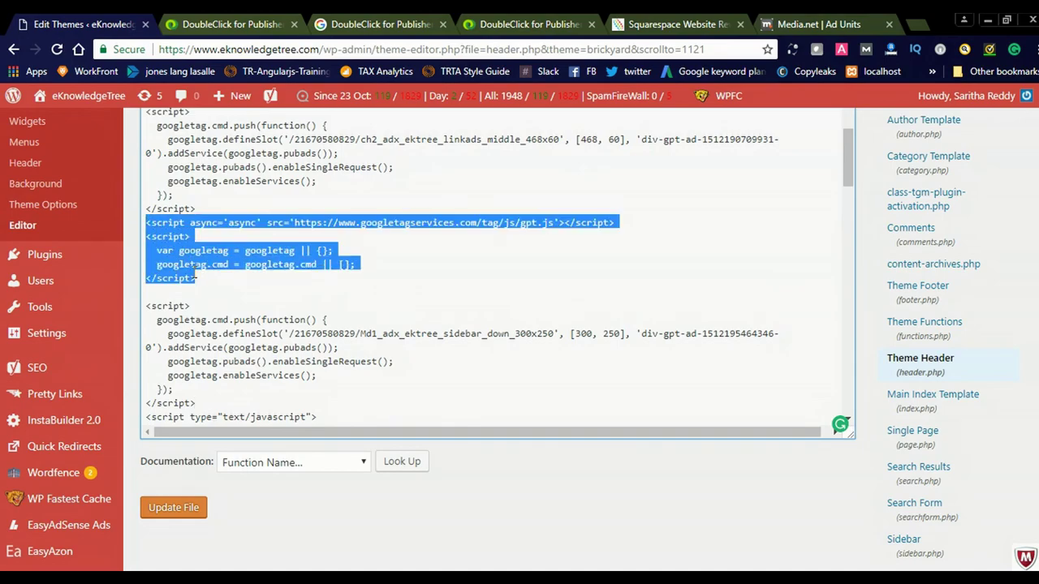
key("Delete")
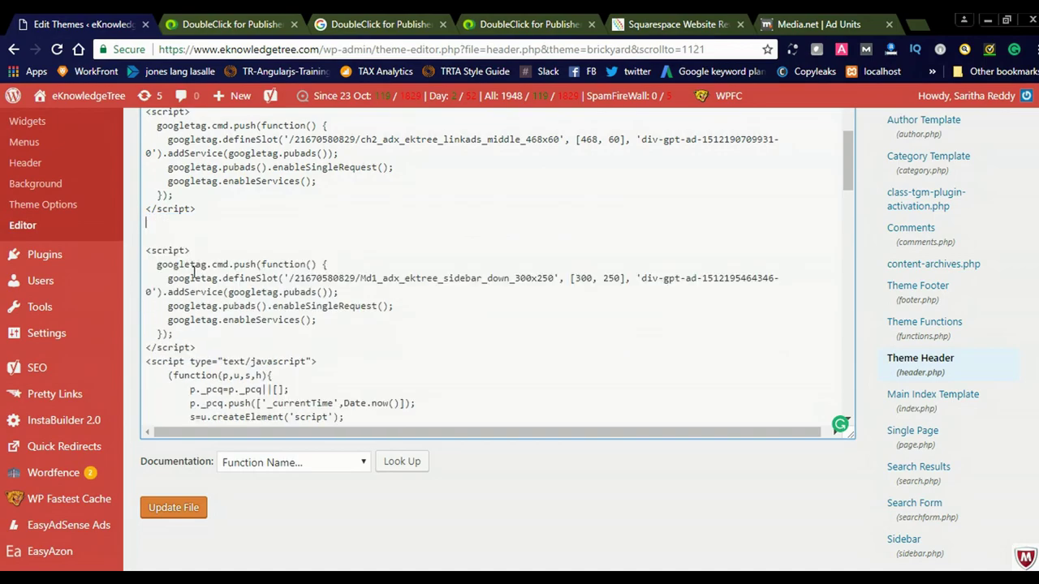
key("Delete")
key("Delete")
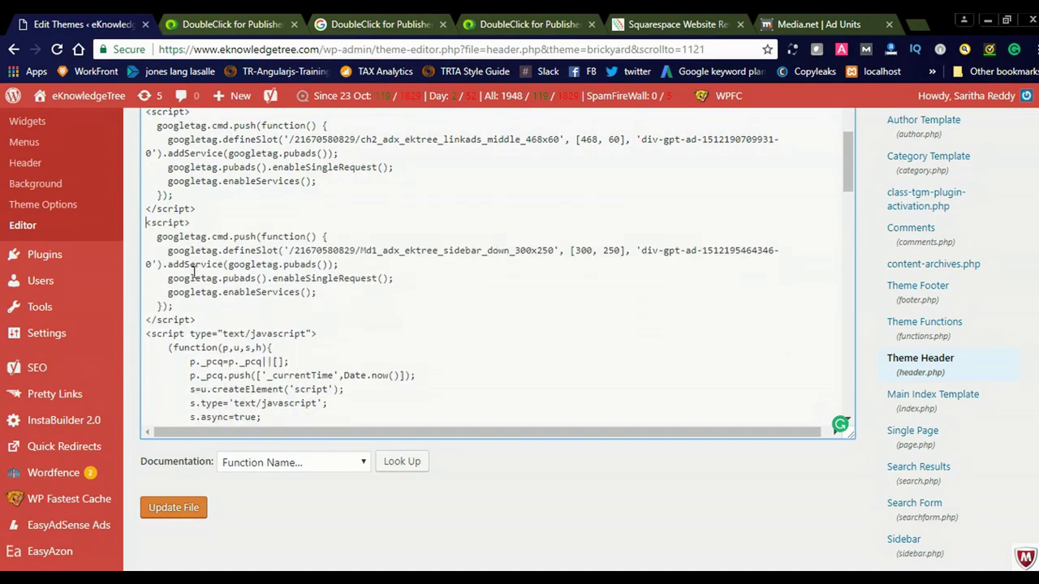
left_click(177, 507)
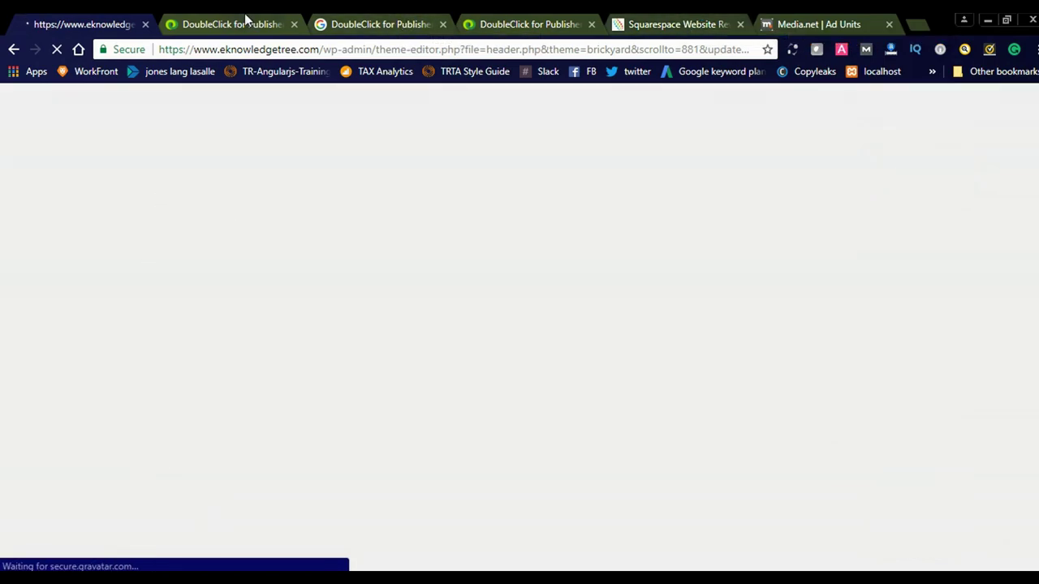
Step: Copy the ad unit's document body code from DoubleClick for Publishers and open the Widgets page in WordPress
left_click(532, 24)
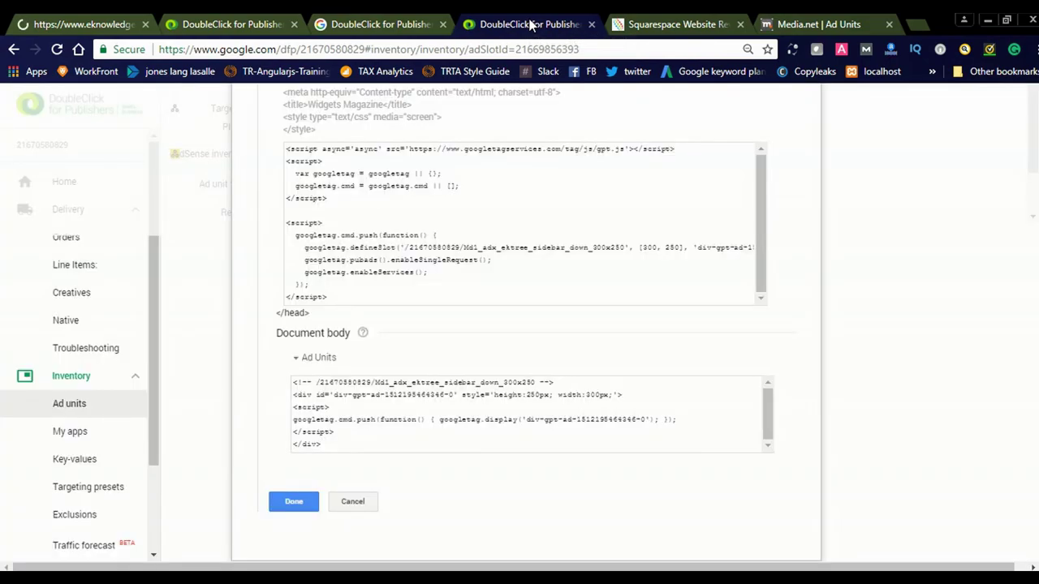
left_click(390, 397)
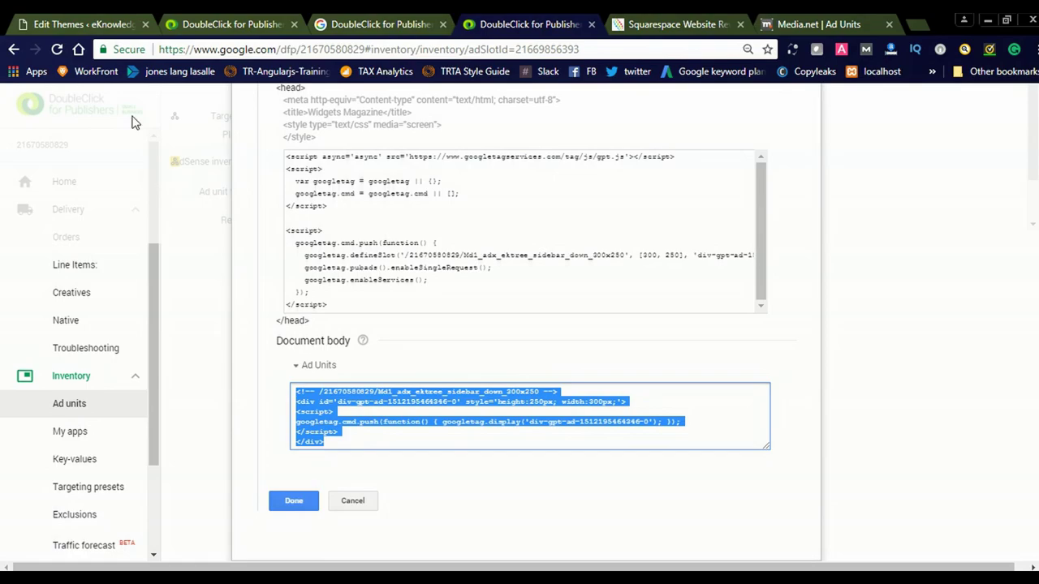
left_click(104, 24)
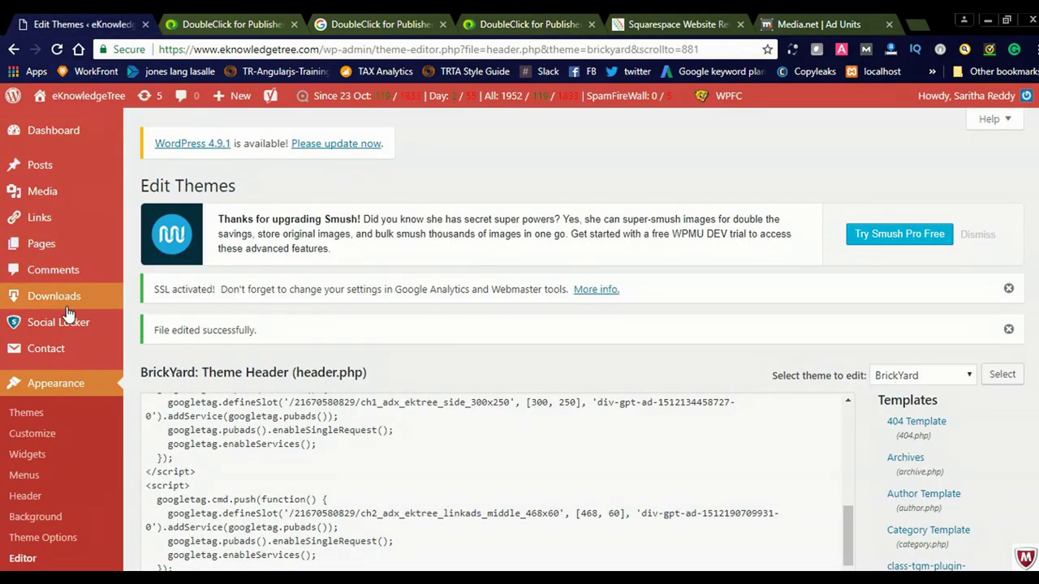
left_click(31, 453)
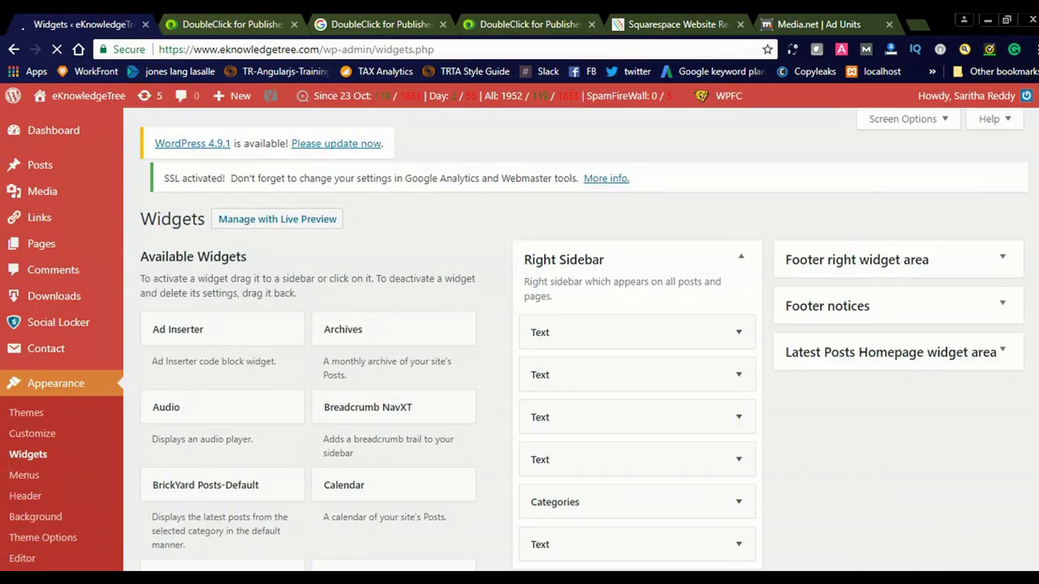
scroll(520, 340, "down", 5)
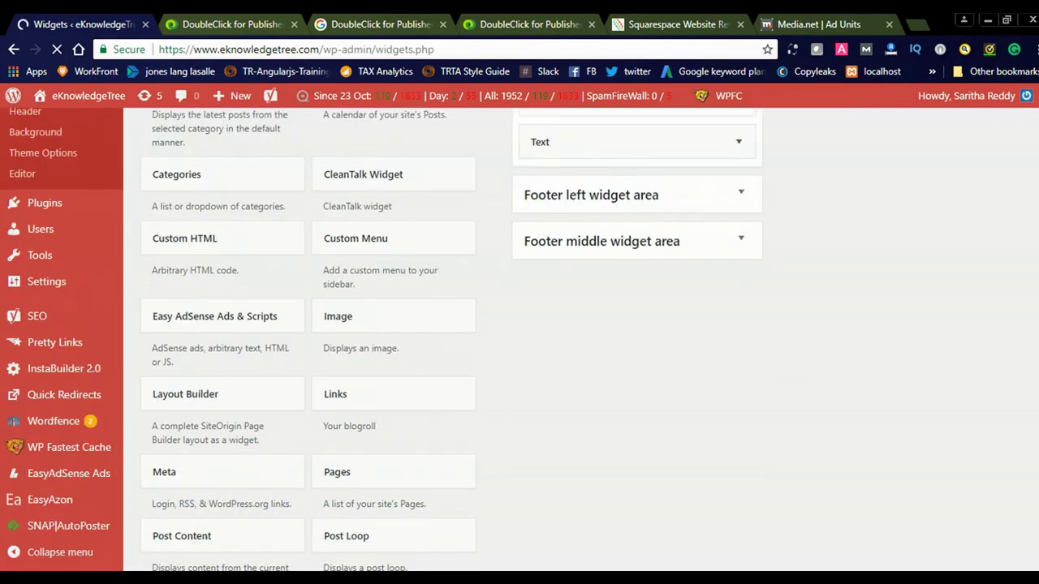
Step: Add a new Text widget to the Right Sidebar widget area
scroll(519, 340, "down", 1)
scroll(968, 359, "down", 5)
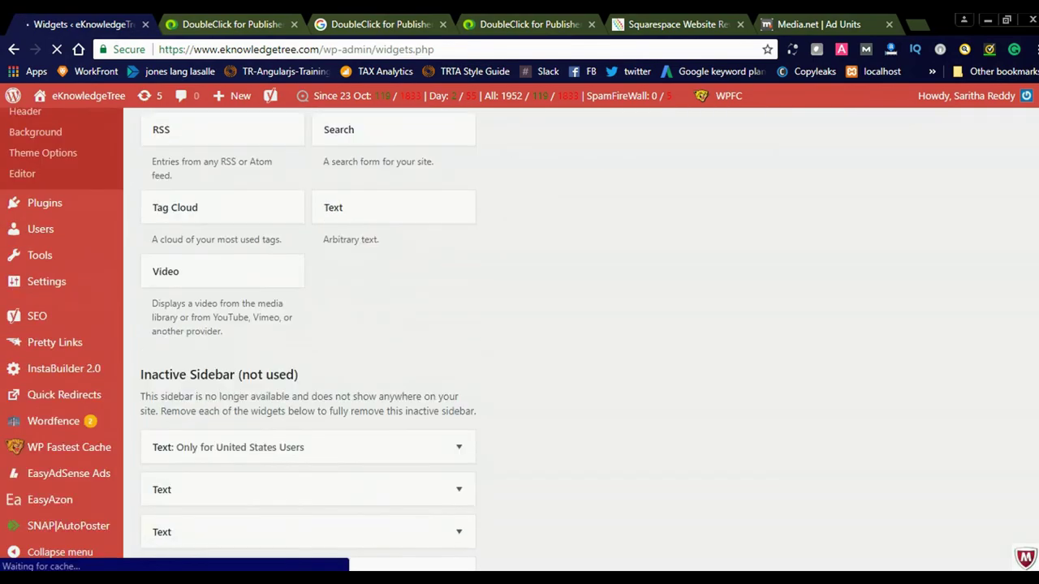
left_click(435, 167)
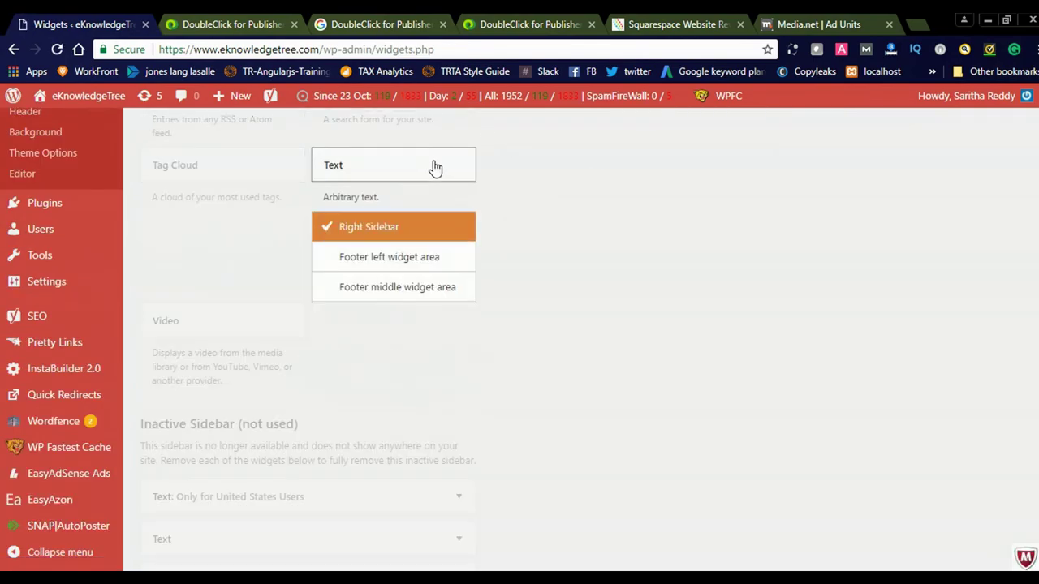
left_click(416, 429)
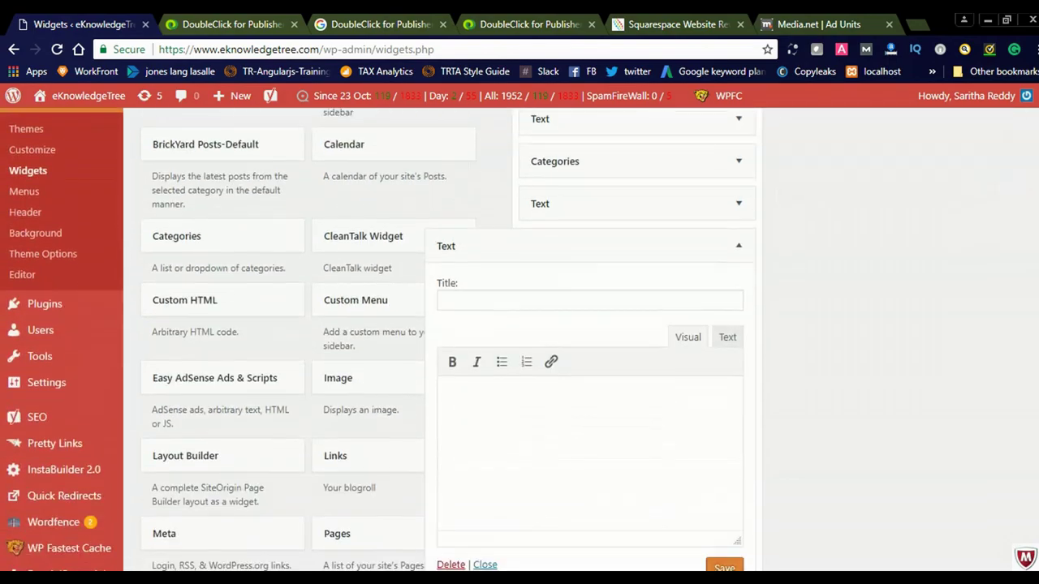
Step: Paste the copied ad unit body code into the new Text widget in text mode, then save and close the widget
left_click(729, 336)
left_click(651, 416)
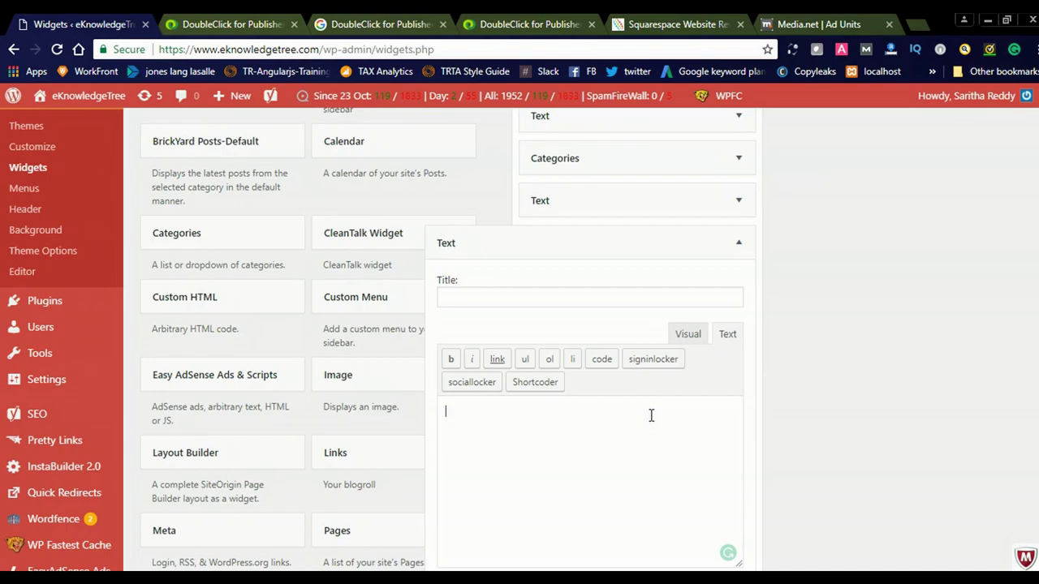
key("ctrl+v")
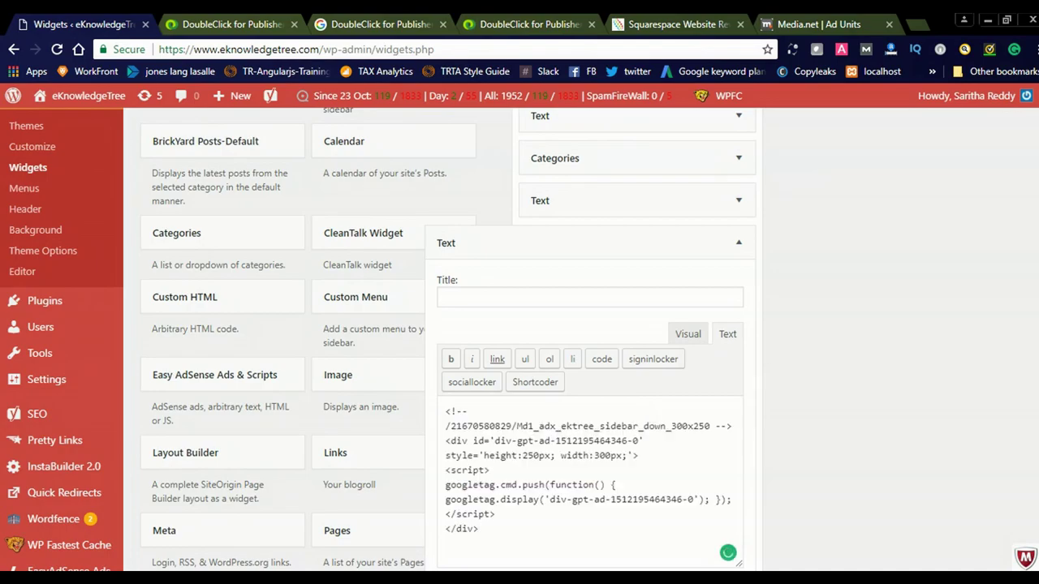
scroll(1036, 329, "down", 3)
scroll(1036, 328, "down", 1)
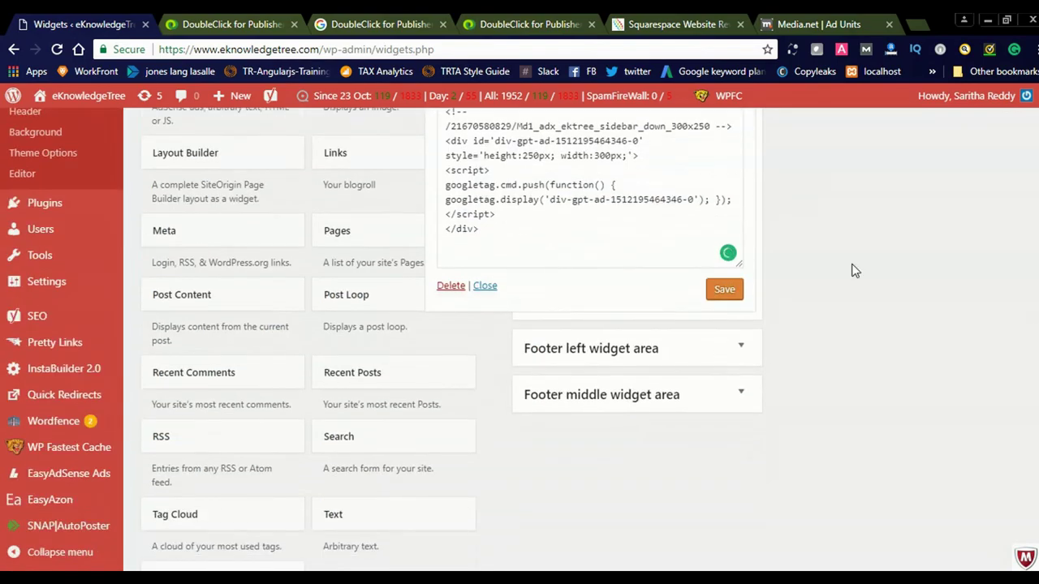
left_click(724, 292)
left_click(724, 293)
left_click(484, 286)
scroll(793, 298, "up", 5)
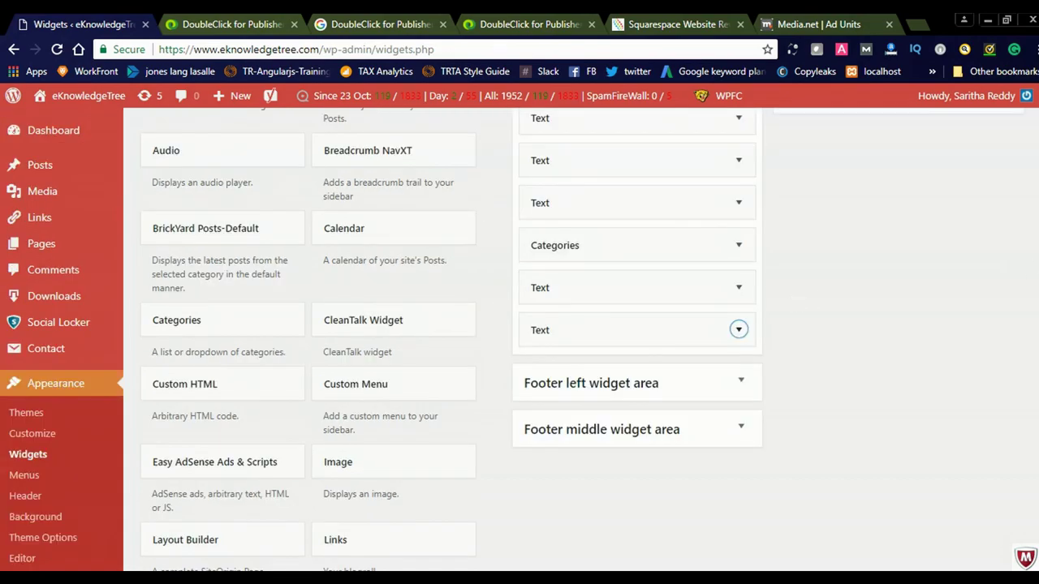
scroll(519, 325, "up", 5)
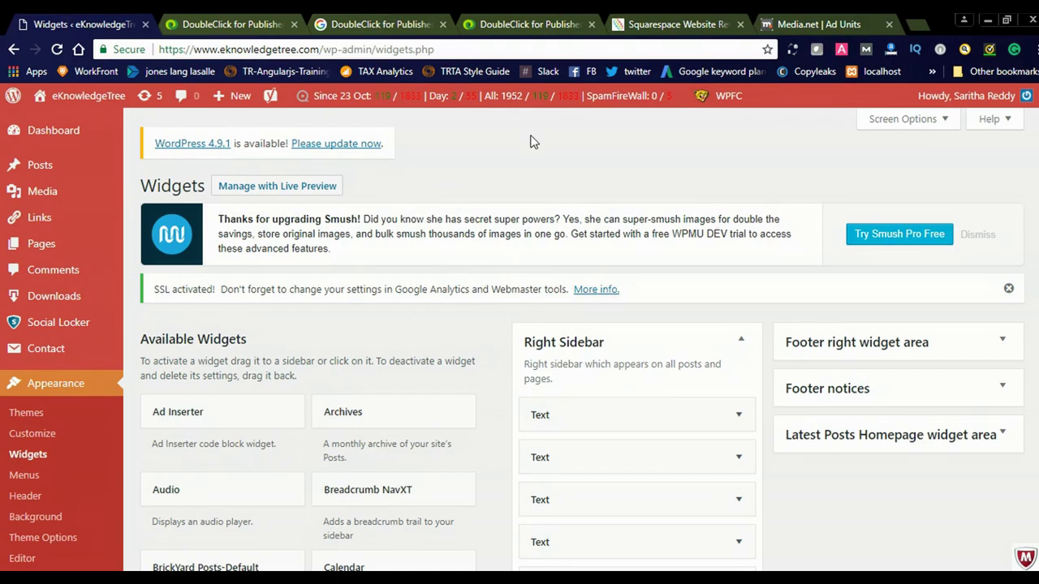
Step: Switch to the site's Squarespace website review post and reload the page
left_click(198, 30)
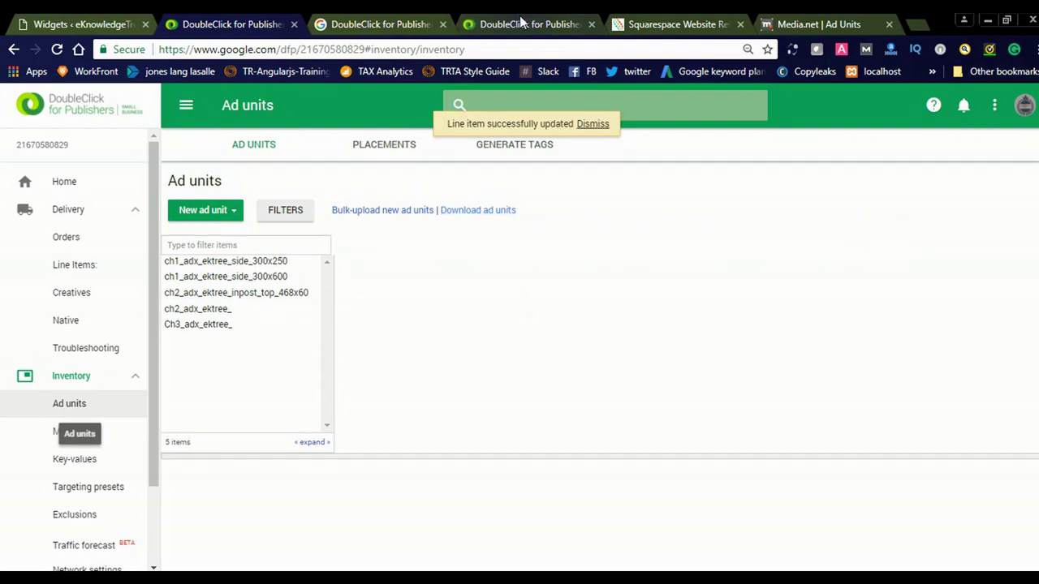
left_click(674, 25)
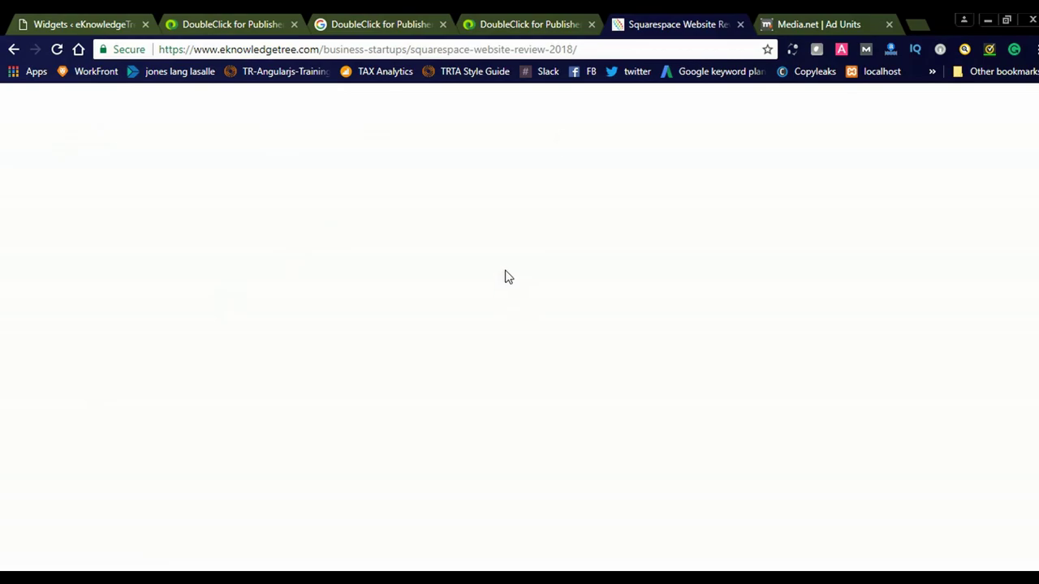
left_click(606, 48)
key("Return")
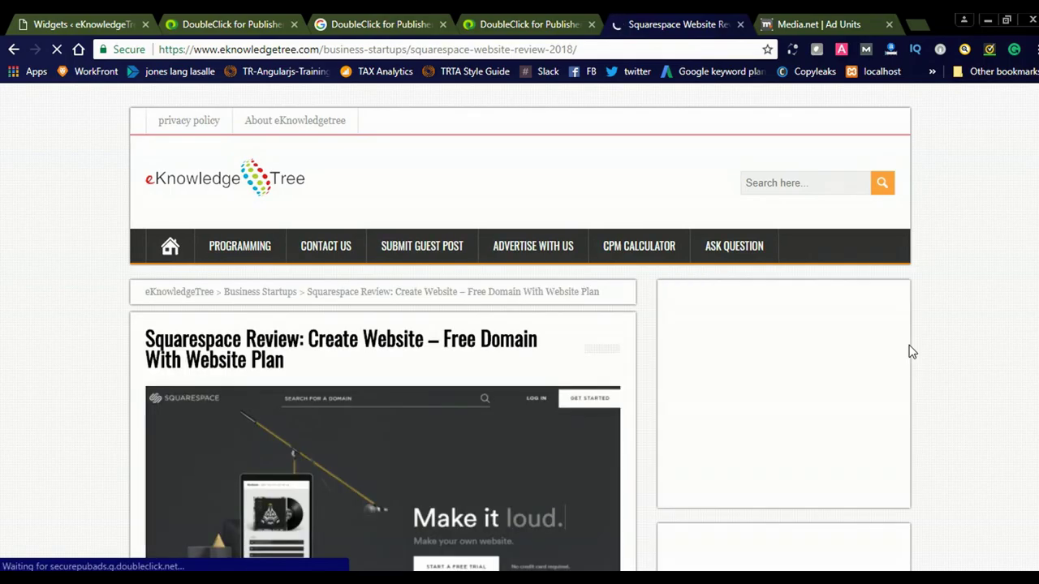
Step: Examine the ads along the post's sidebar, checking the 300x250 ad slot below the Categories and YouTube widgets
scroll(911, 351, "down", 4)
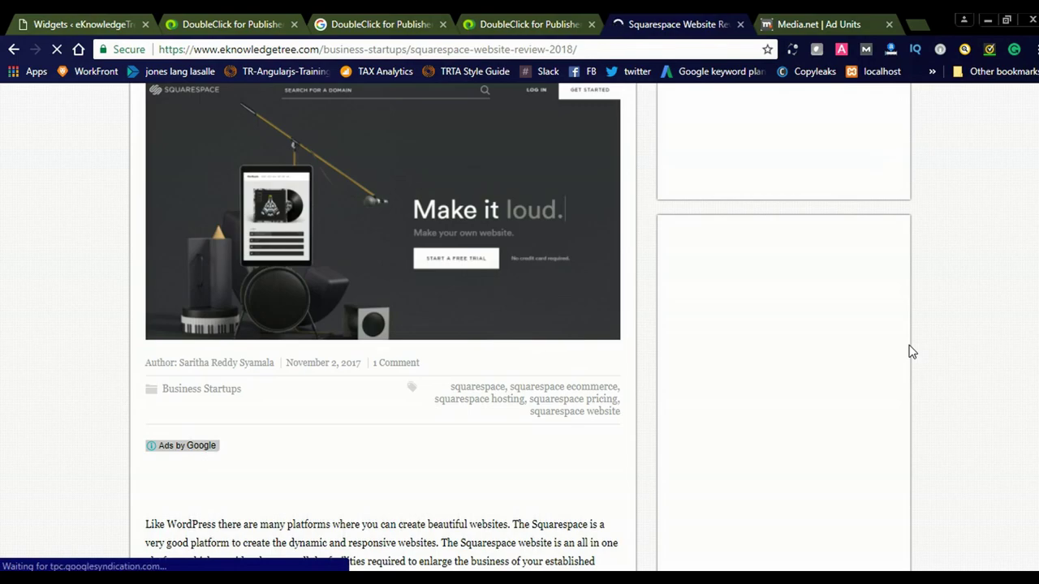
scroll(911, 351, "up", 1)
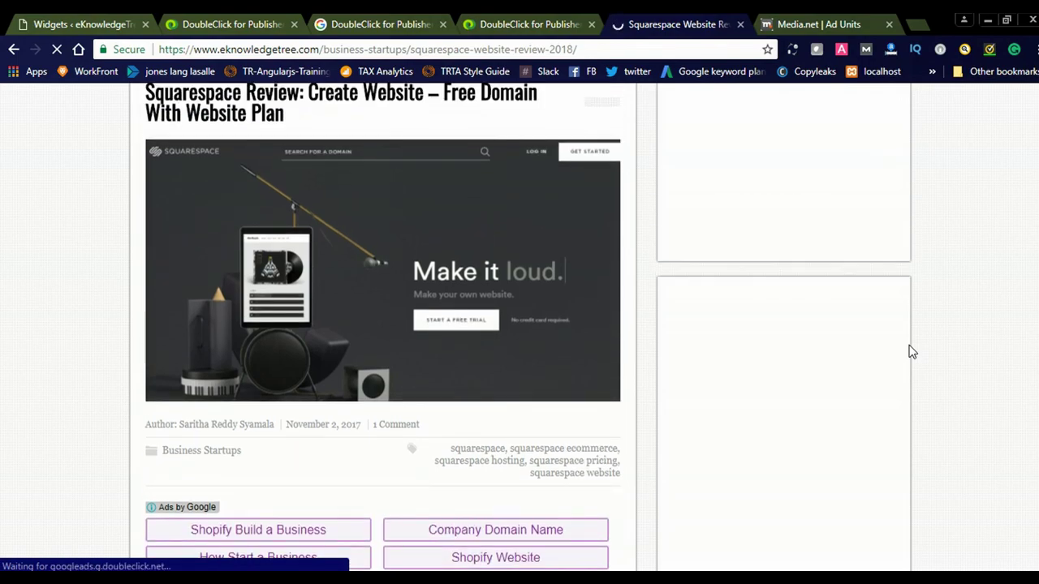
scroll(912, 352, "up", 1)
scroll(911, 351, "up", 1)
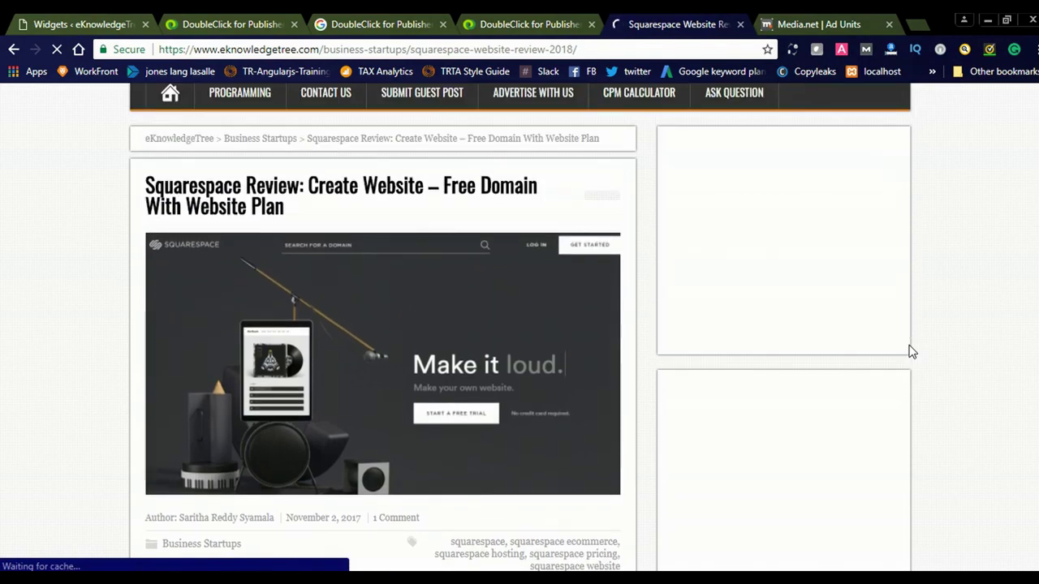
scroll(912, 351, "up", 1)
scroll(912, 351, "down", 6)
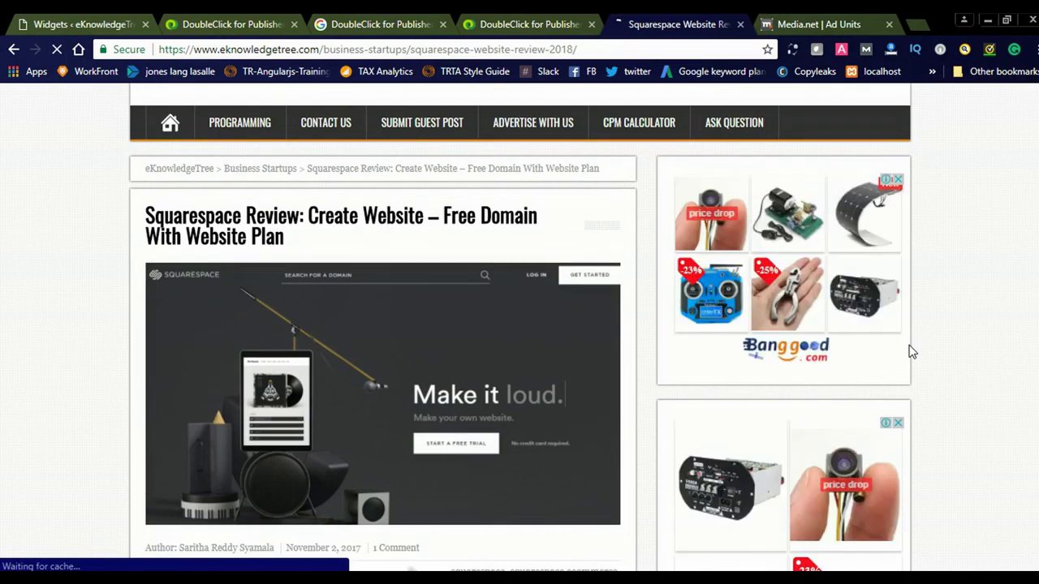
scroll(911, 352, "down", 2)
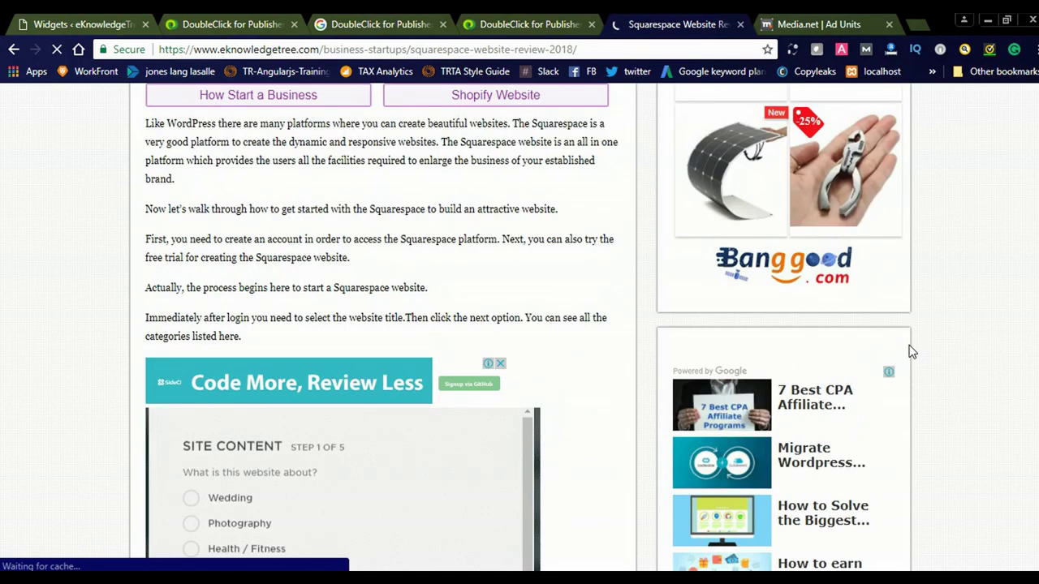
scroll(912, 351, "up", 7)
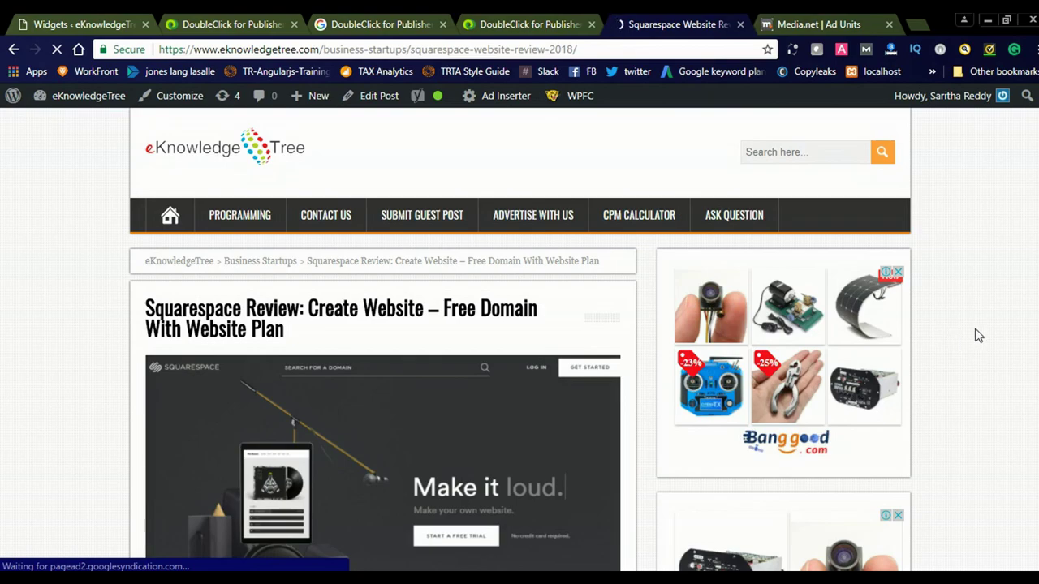
scroll(978, 347, "up", 1)
scroll(977, 348, "down", 15)
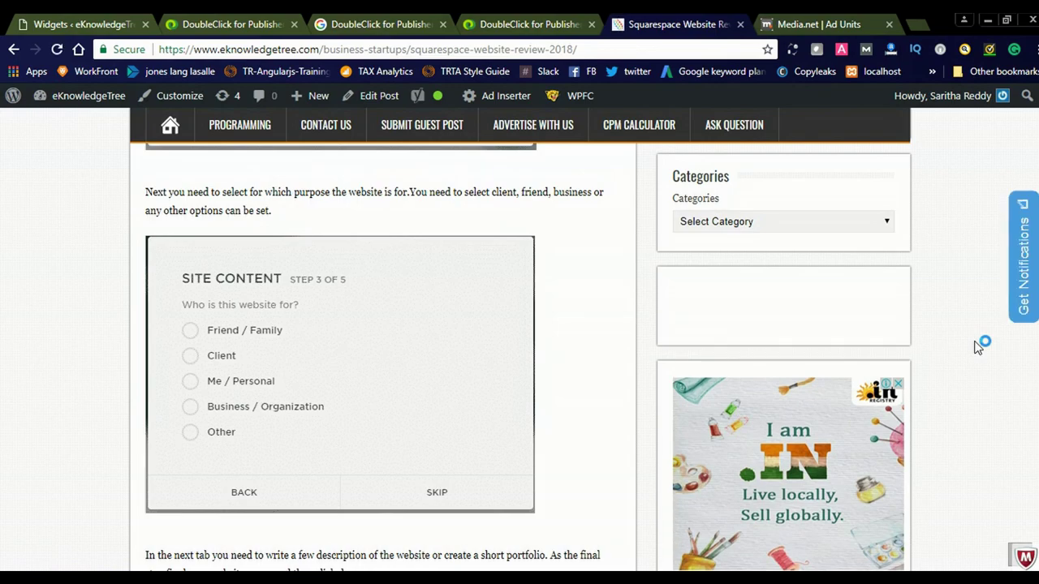
scroll(978, 348, "down", 9)
scroll(978, 348, "up", 7)
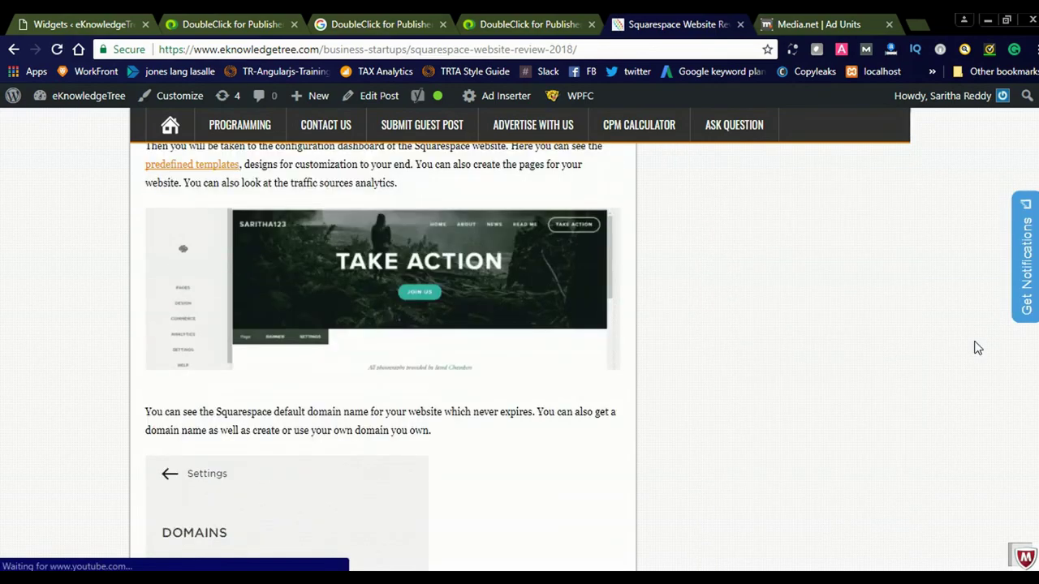
scroll(977, 347, "up", 3)
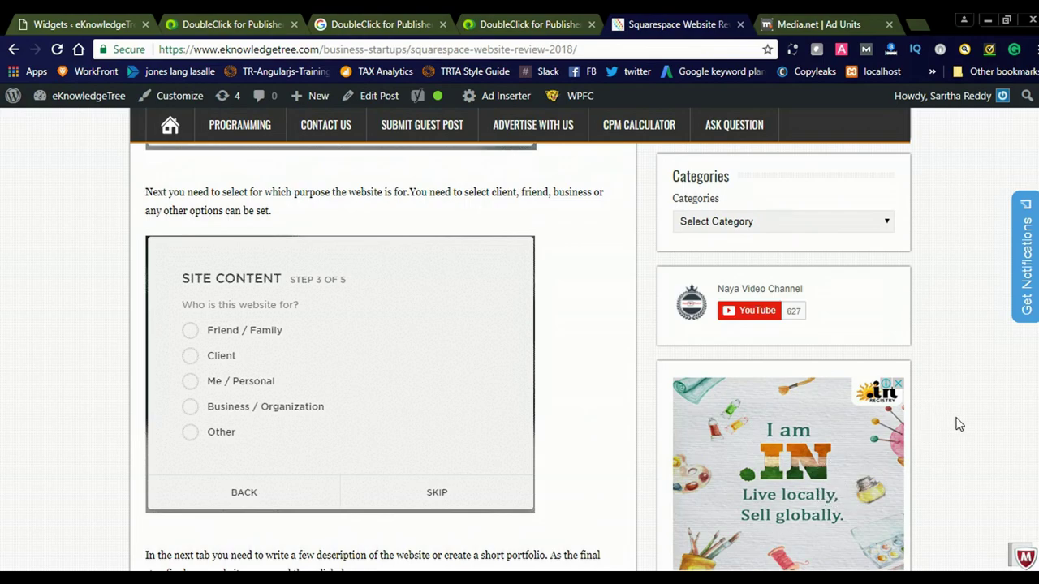
scroll(958, 424, "down", 3)
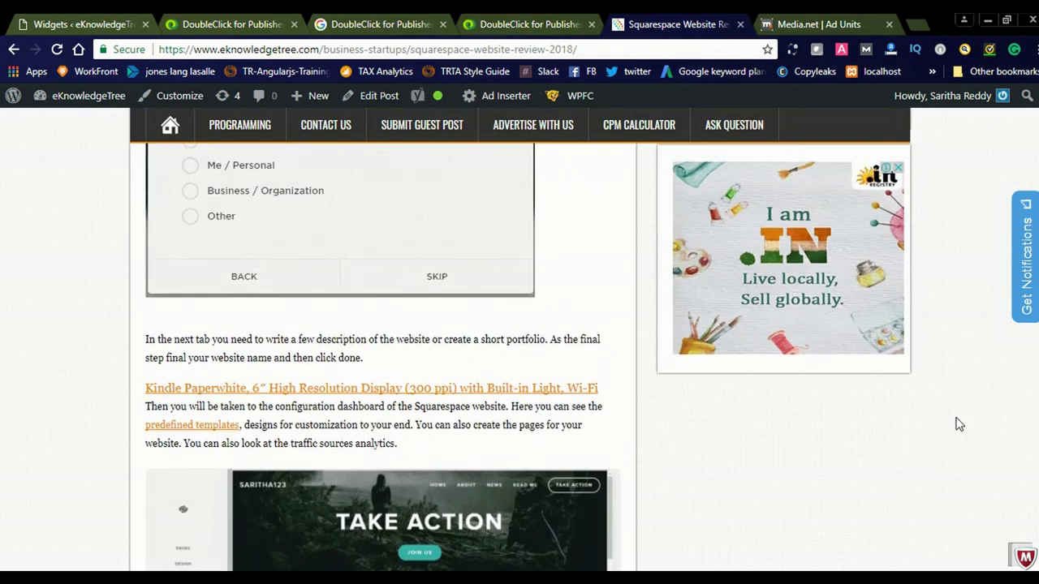
scroll(957, 424, "up", 3)
scroll(957, 423, "up", 15)
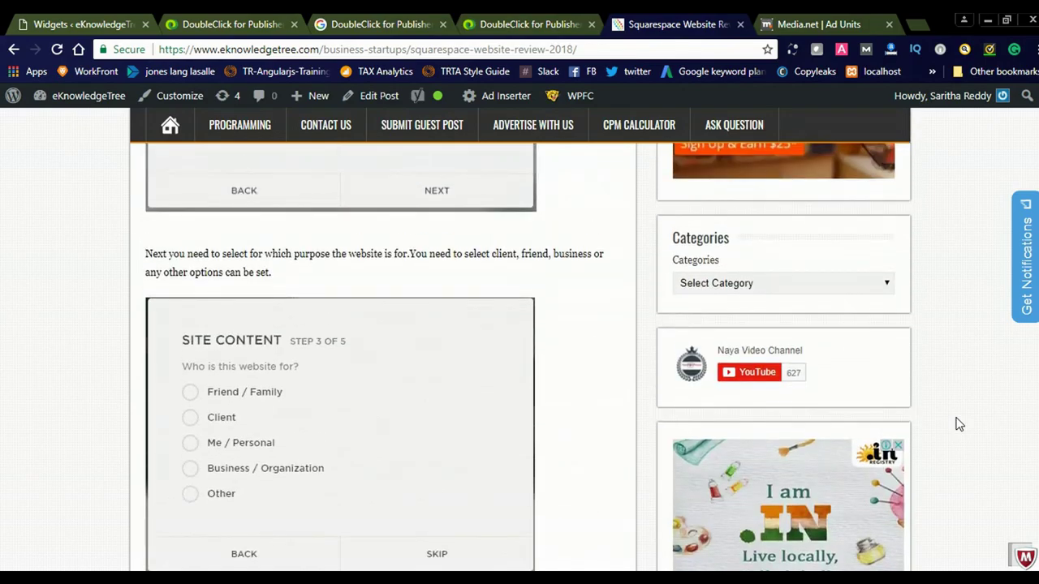
scroll(957, 424, "up", 2)
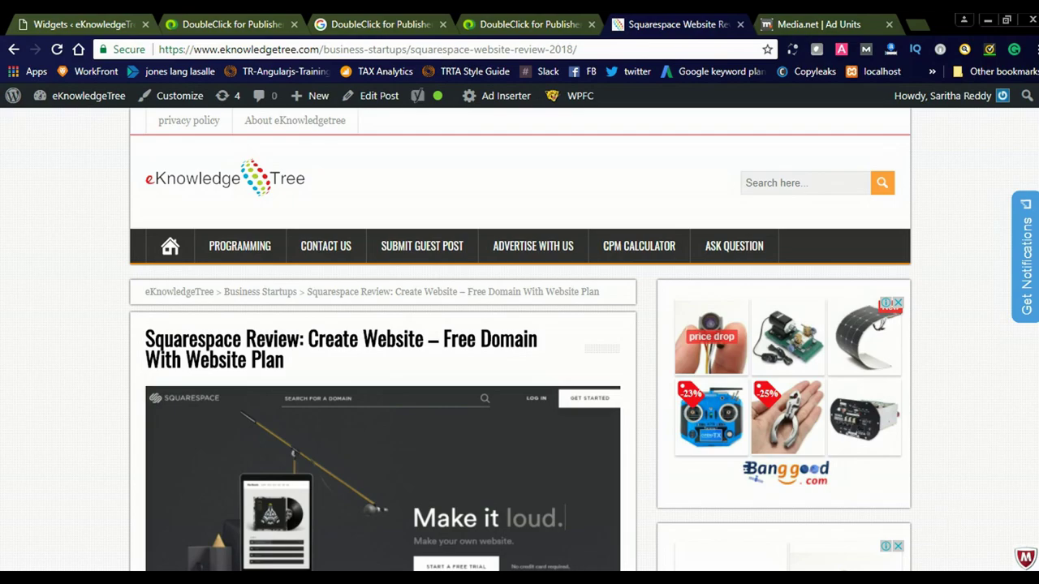
left_click(865, 578)
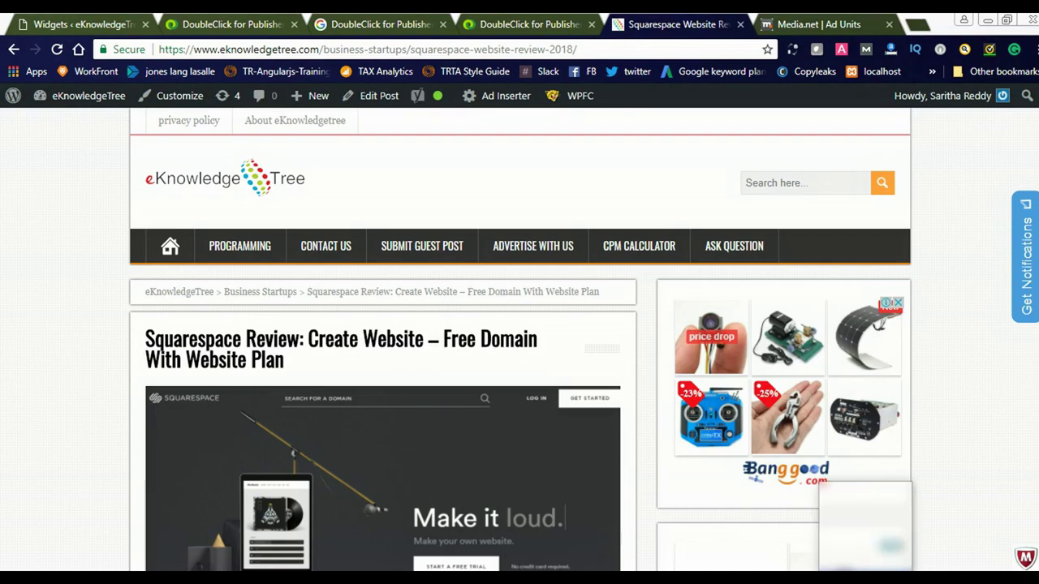